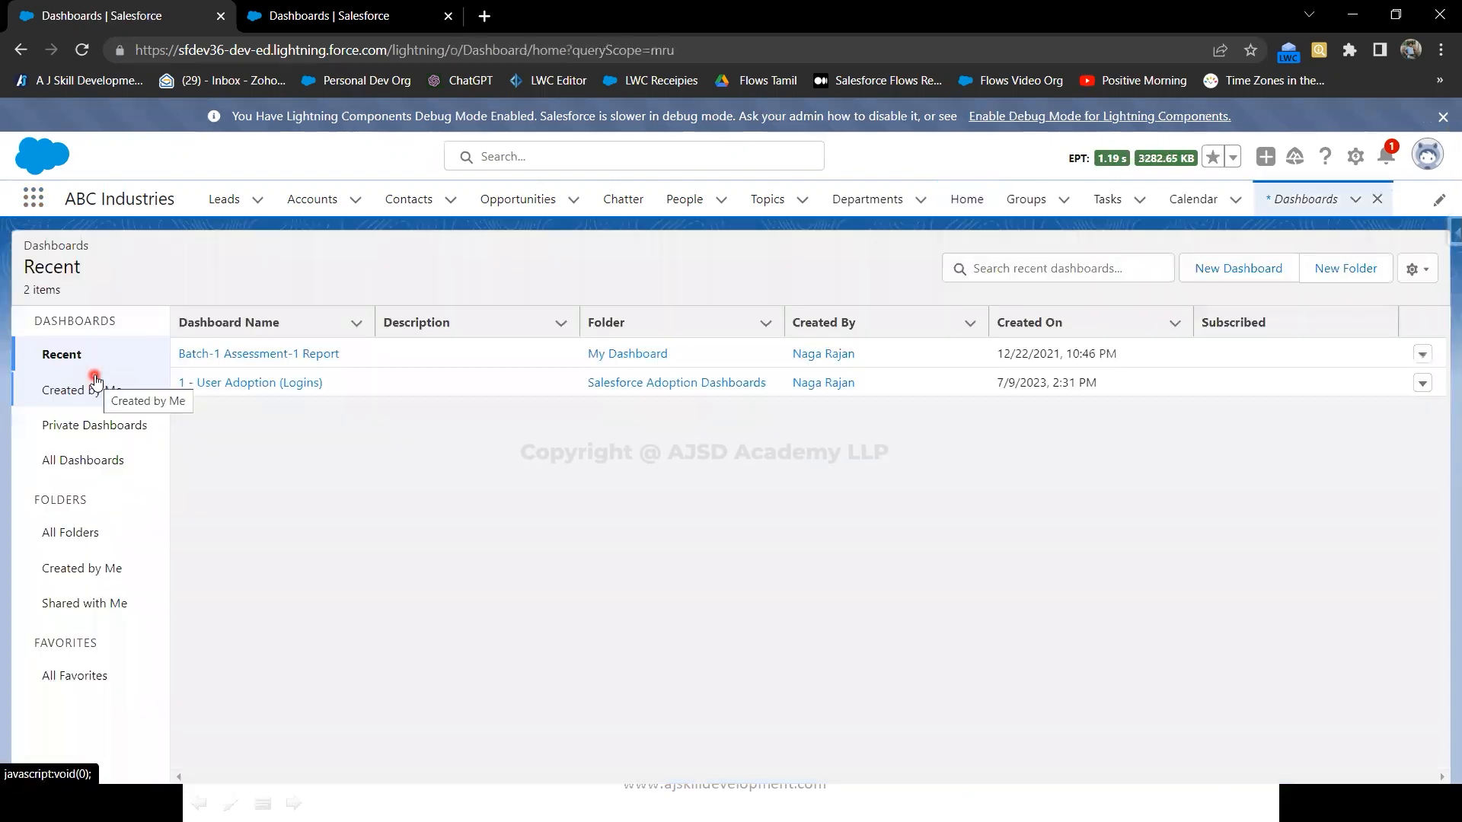
# - Open the 1 - User Adoption (Logins) dashboard from all dashboards and review its login charts and tables
pyautogui.click(86, 471)
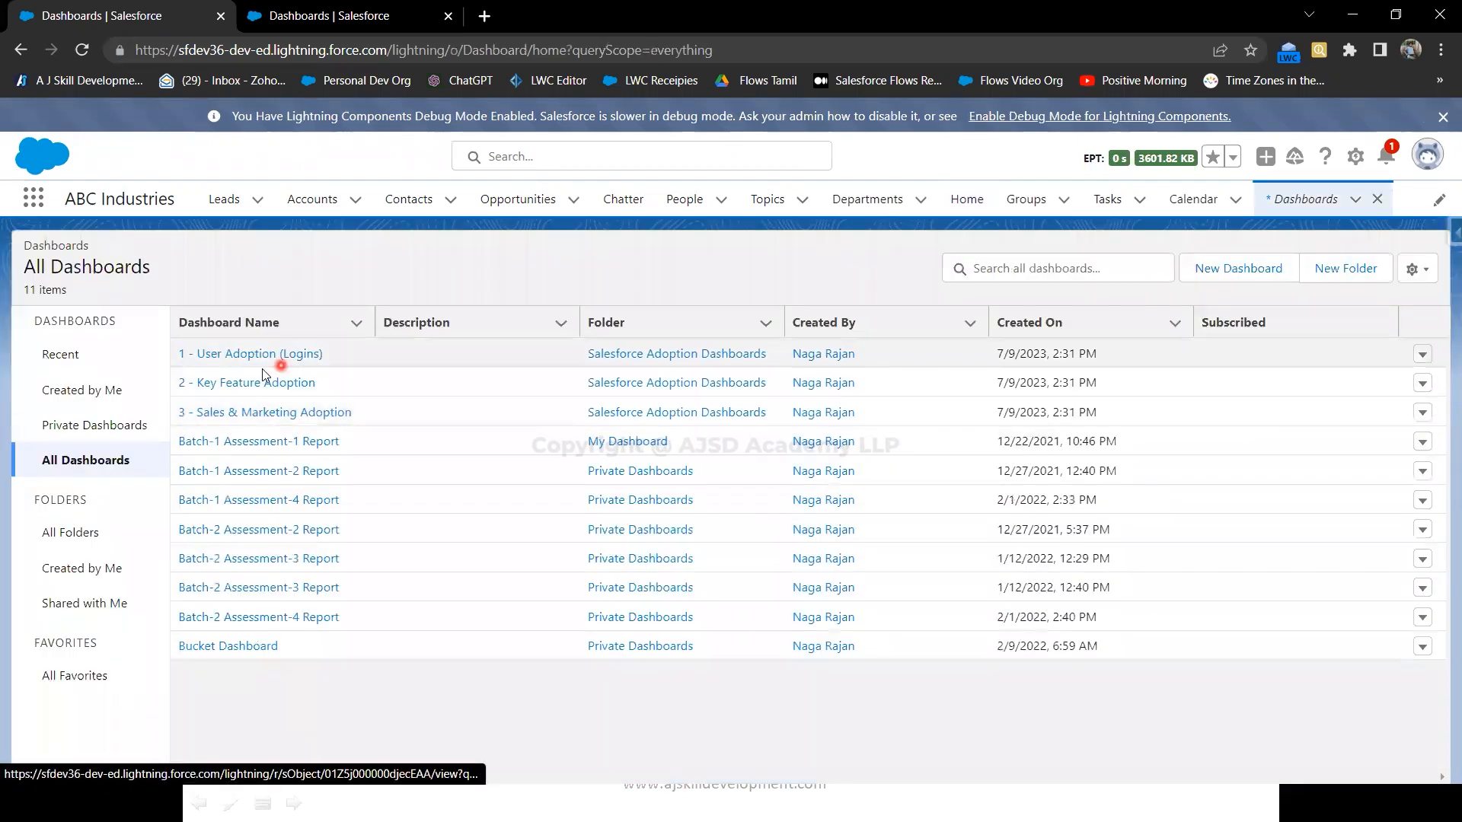
pyautogui.click(239, 358)
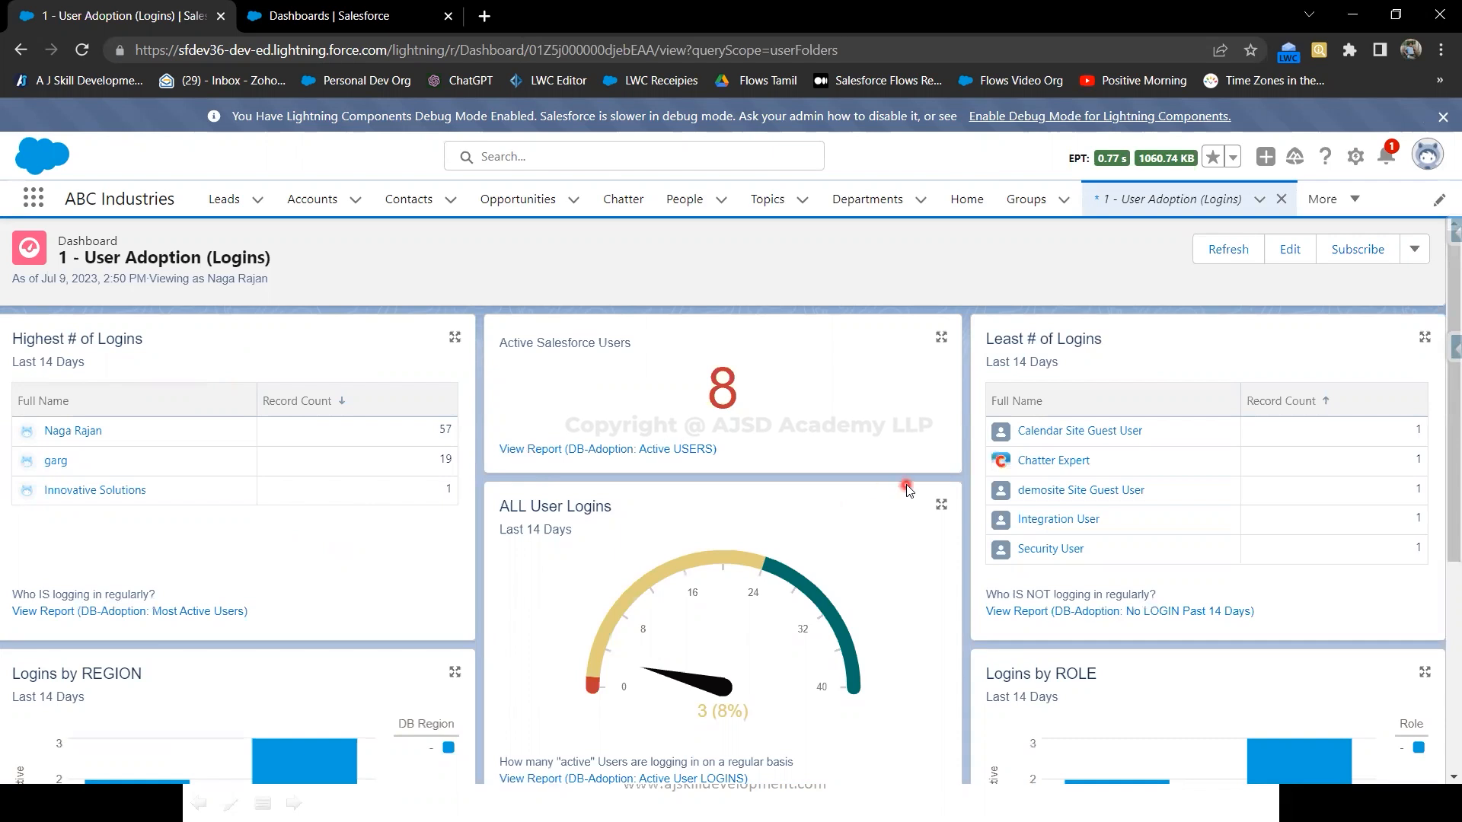
pyautogui.scroll(-1, 906, 485)
pyautogui.scroll(-2, 907, 488)
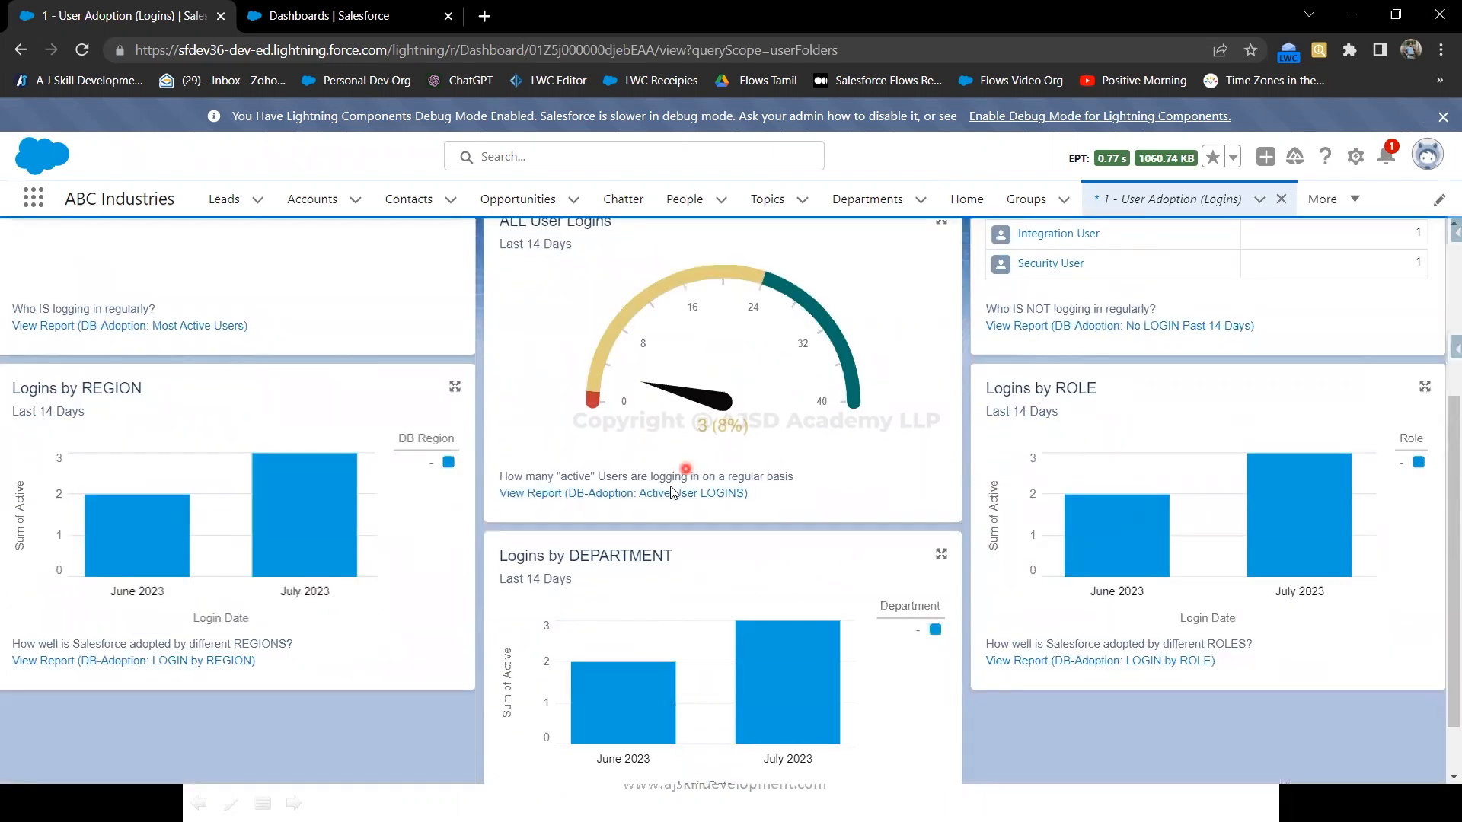
pyautogui.scroll(1, 309, 500)
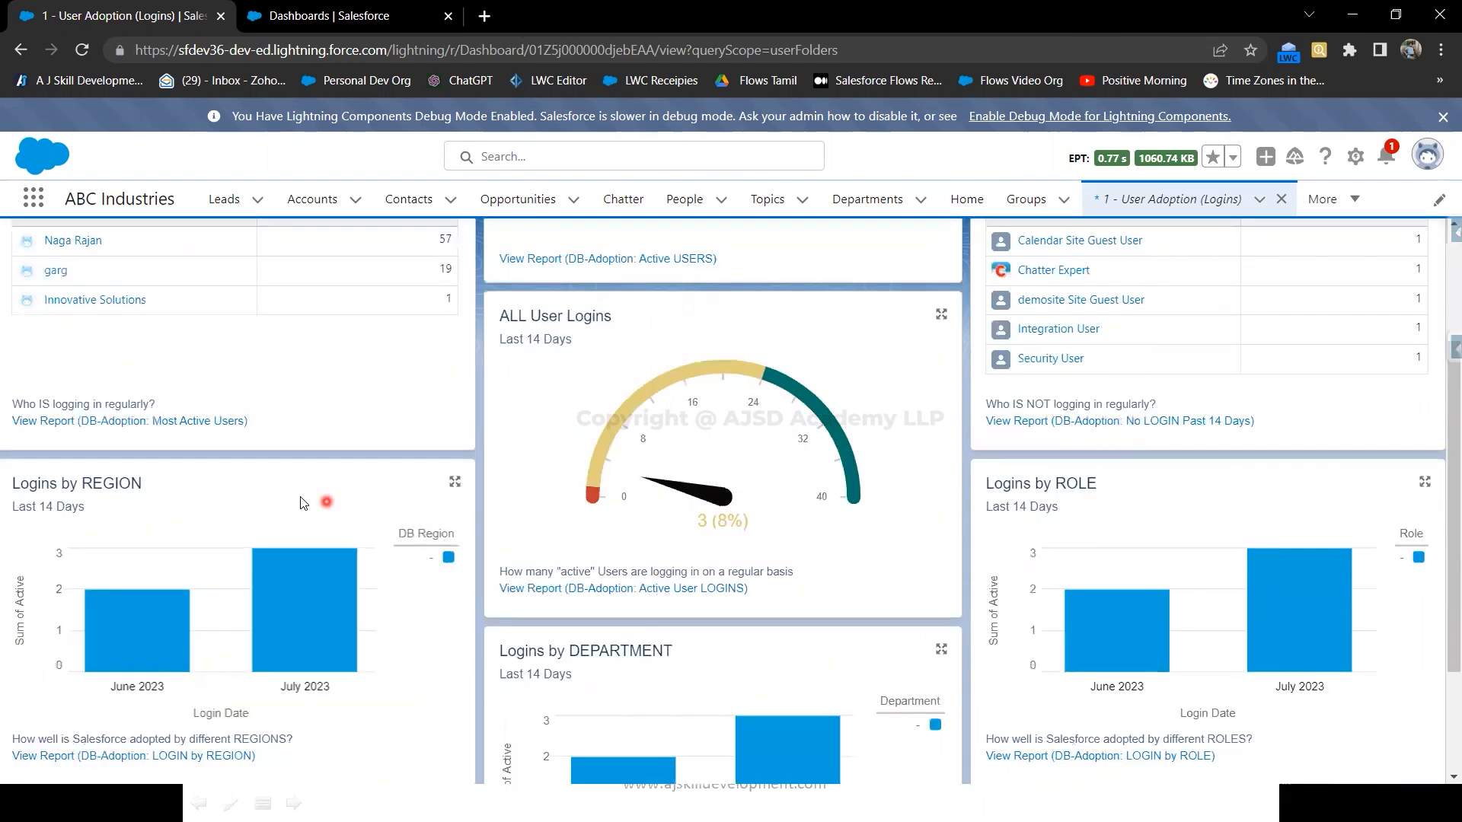
pyautogui.scroll(2, 324, 536)
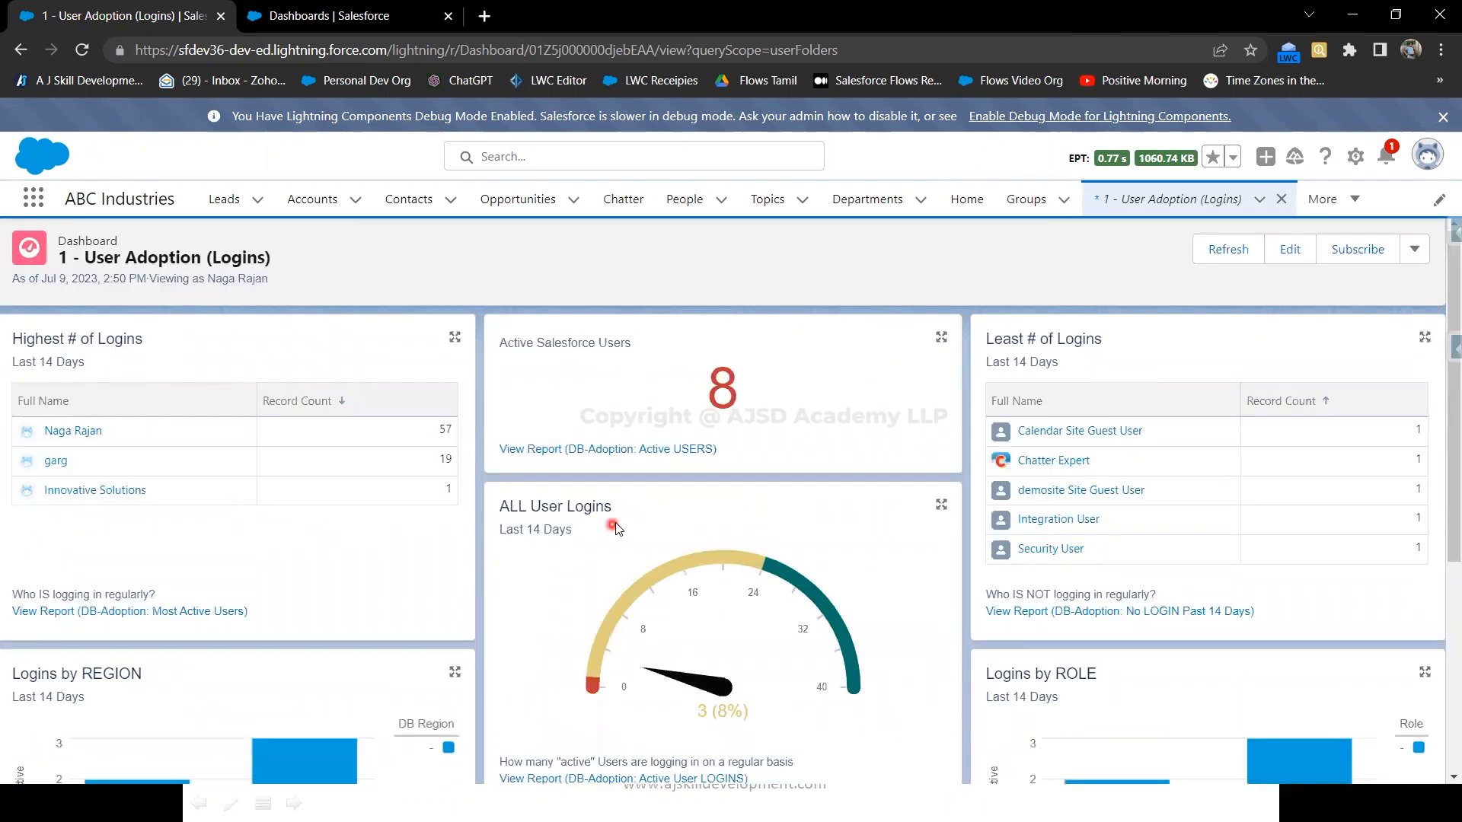
pyautogui.scroll(-3, 696, 526)
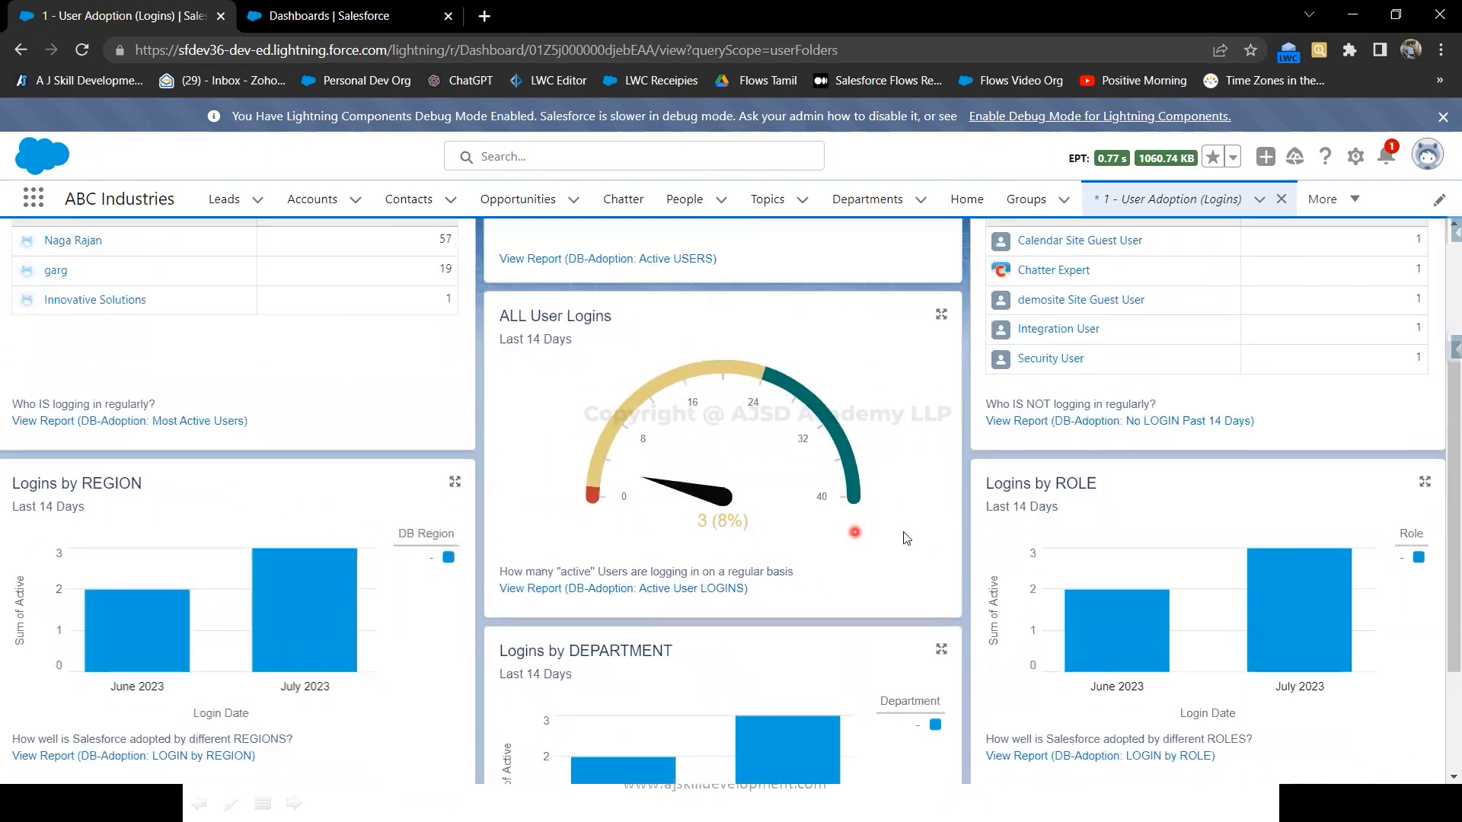
pyautogui.scroll(3, 904, 535)
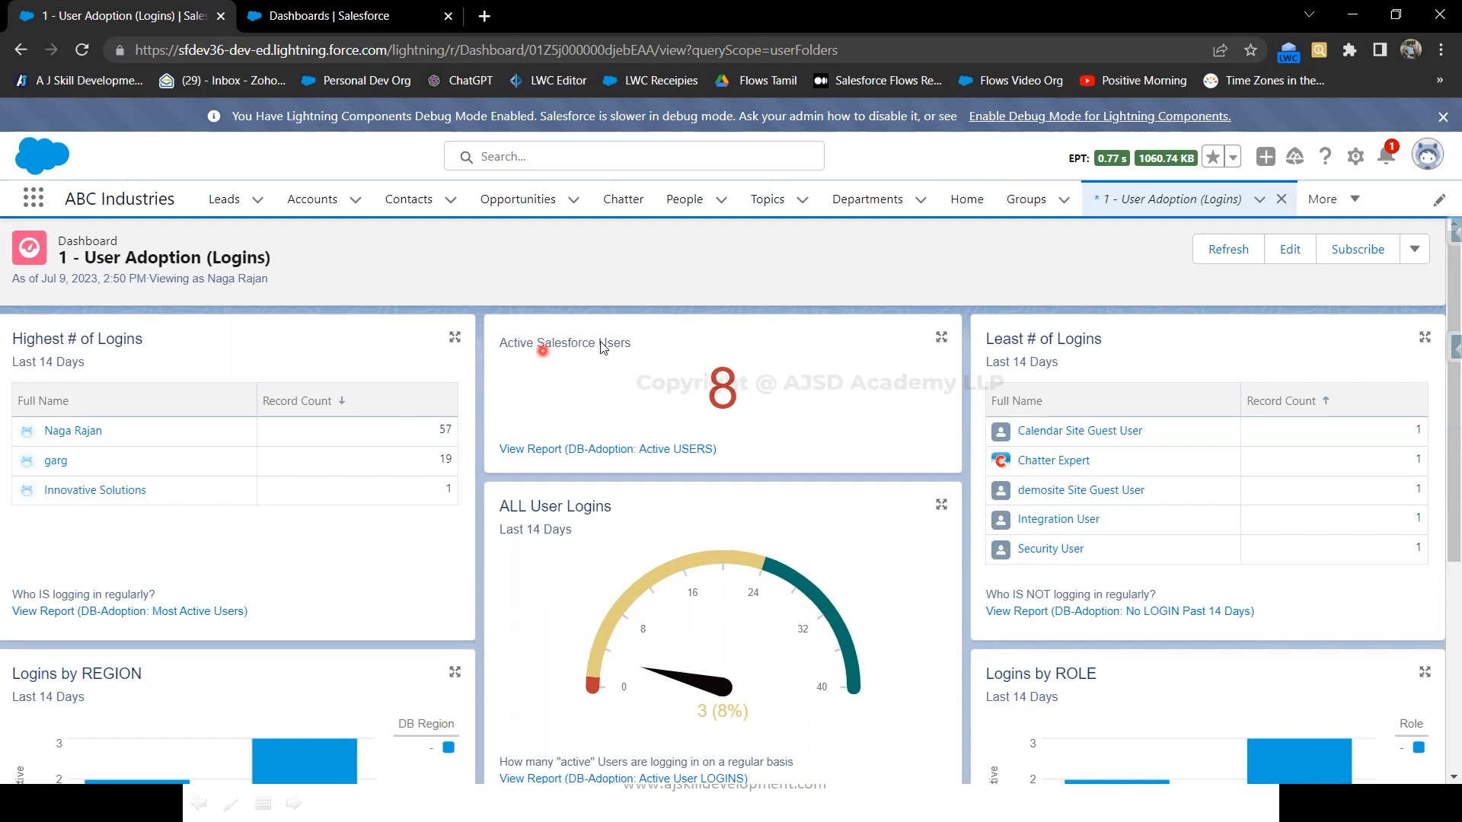
# - Go to the Home page and open it for editing in Lightning App Builder
pyautogui.click(961, 204)
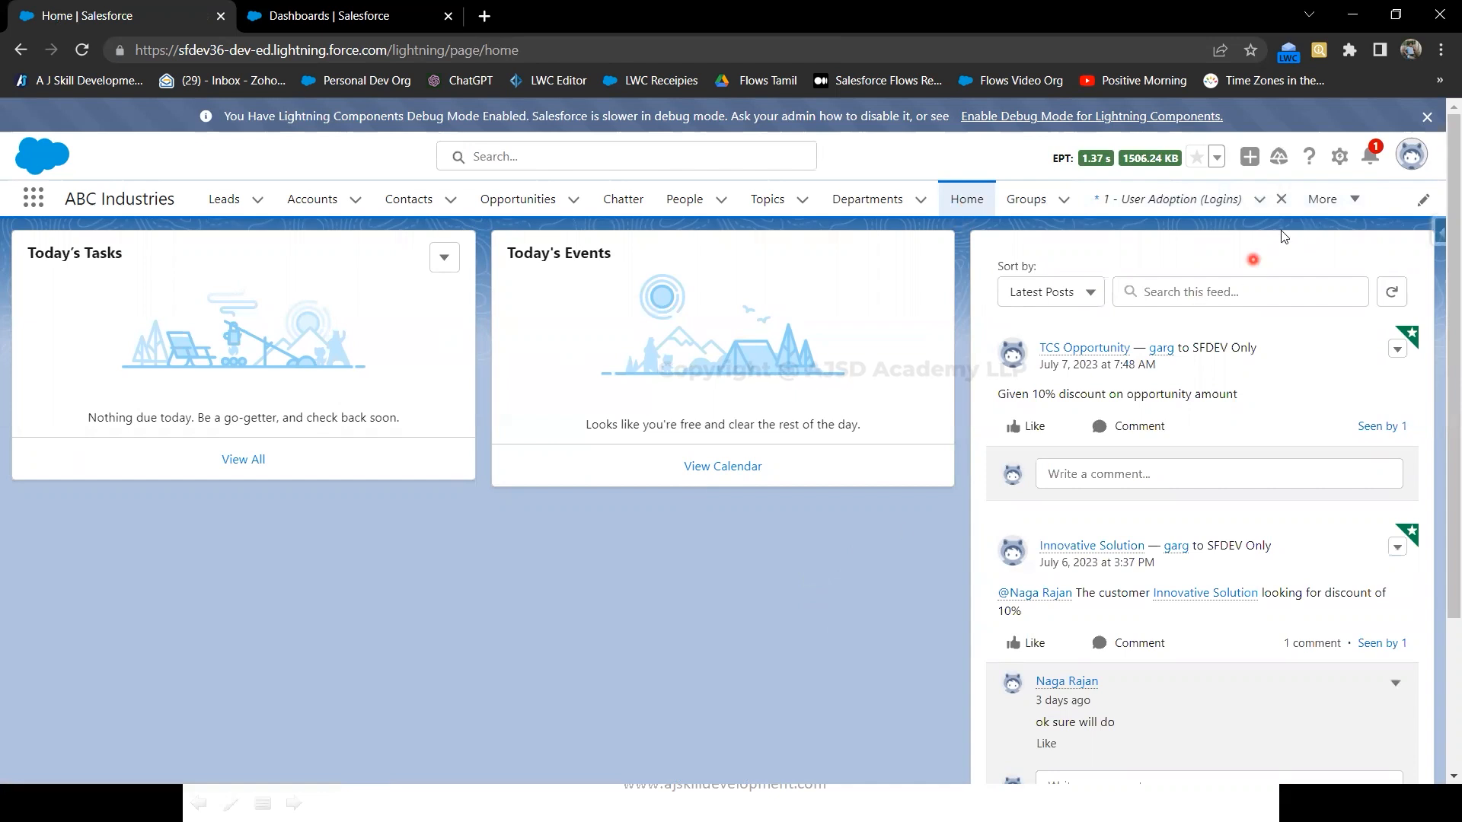
pyautogui.click(1340, 157)
pyautogui.click(1233, 373)
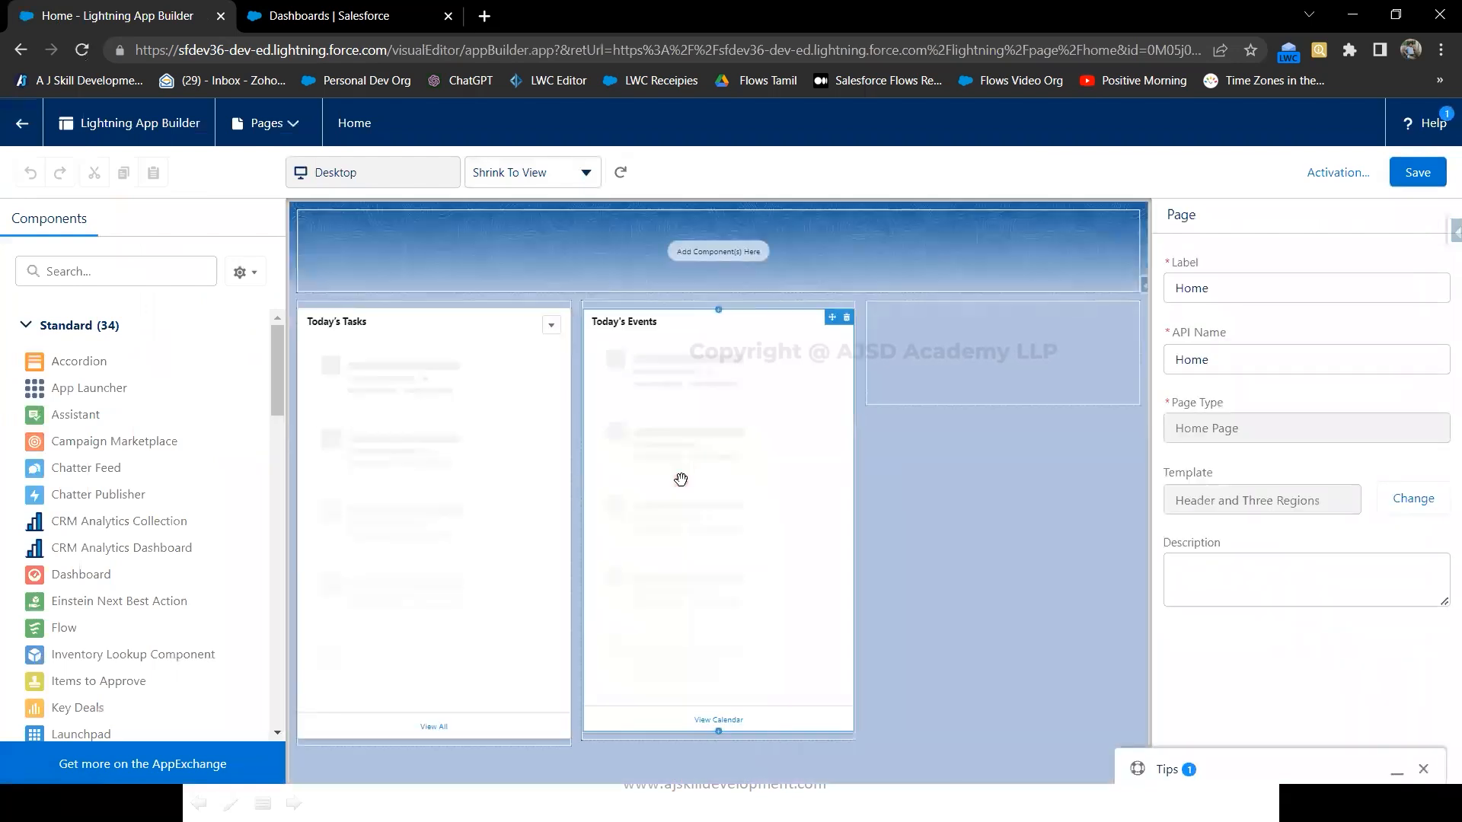
pyautogui.click(680, 478)
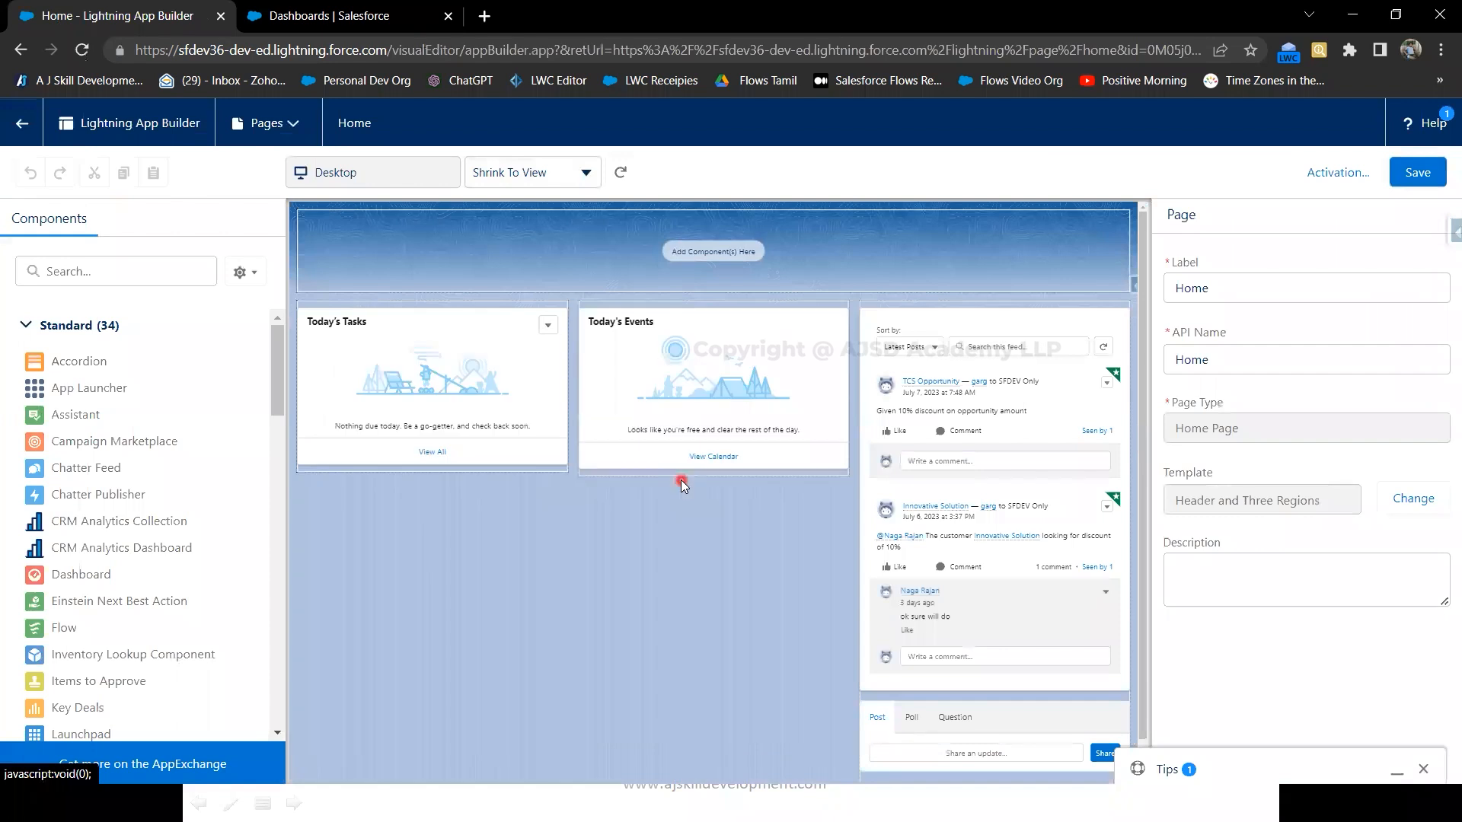
# - Search the page's component list for "dash"
pyautogui.click(105, 281)
pyautogui.write('dash')
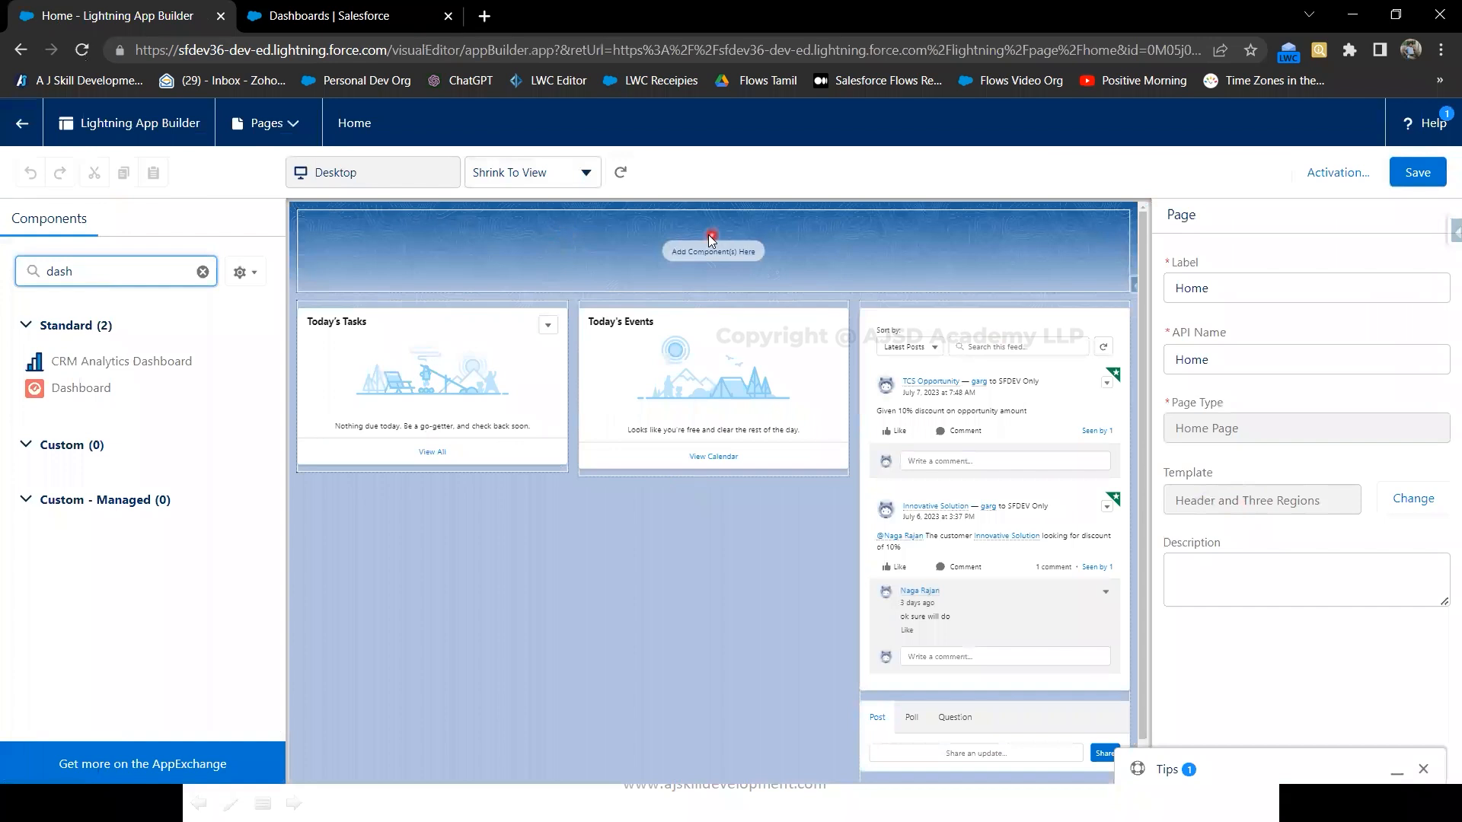
pyautogui.click(661, 402)
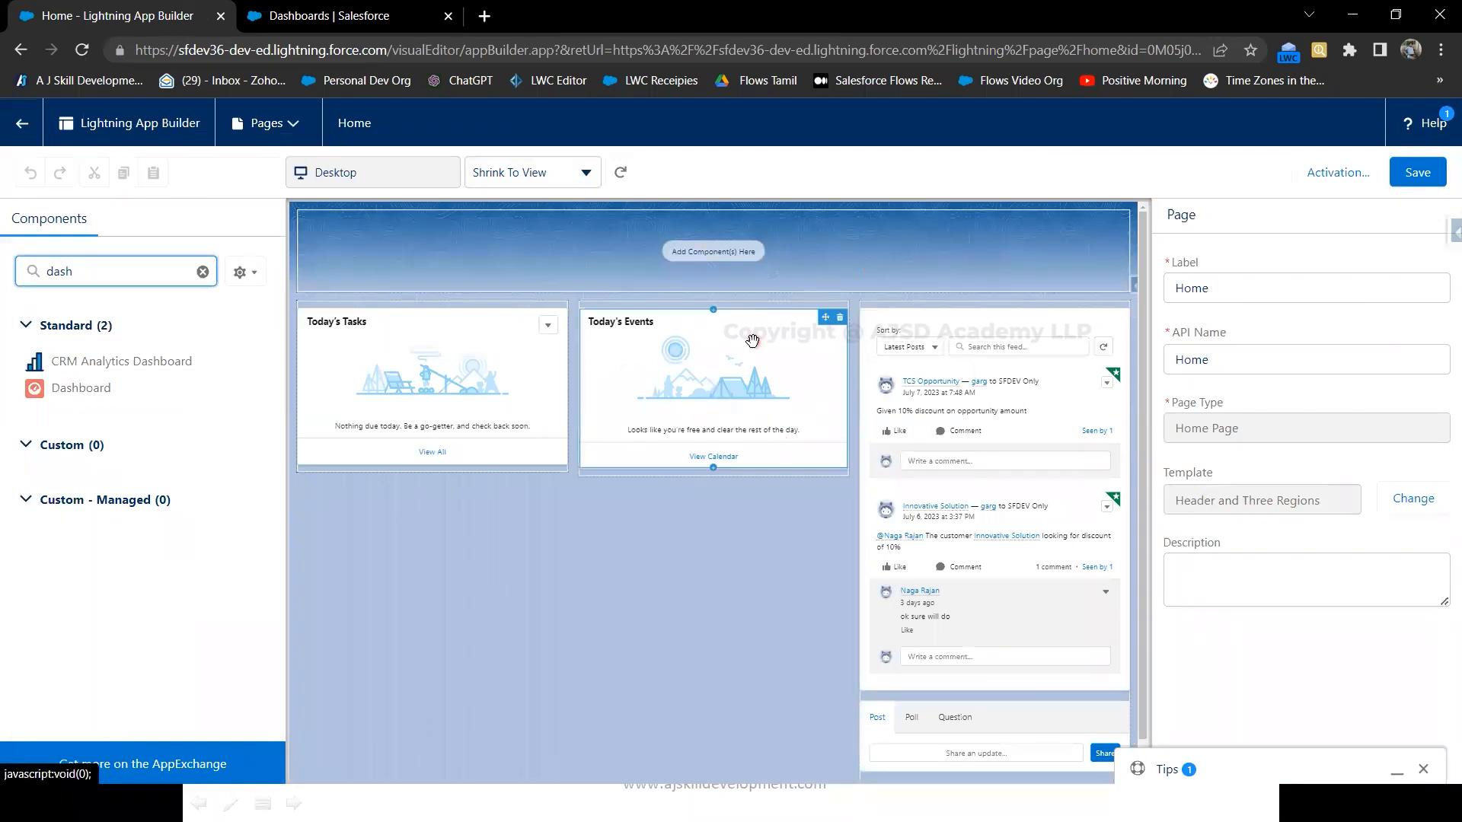
# - Place a standard Dashboard component below Today's Tasks, and delete it from the page again
pyautogui.moveTo(67, 390); pyautogui.dragTo(323, 453)
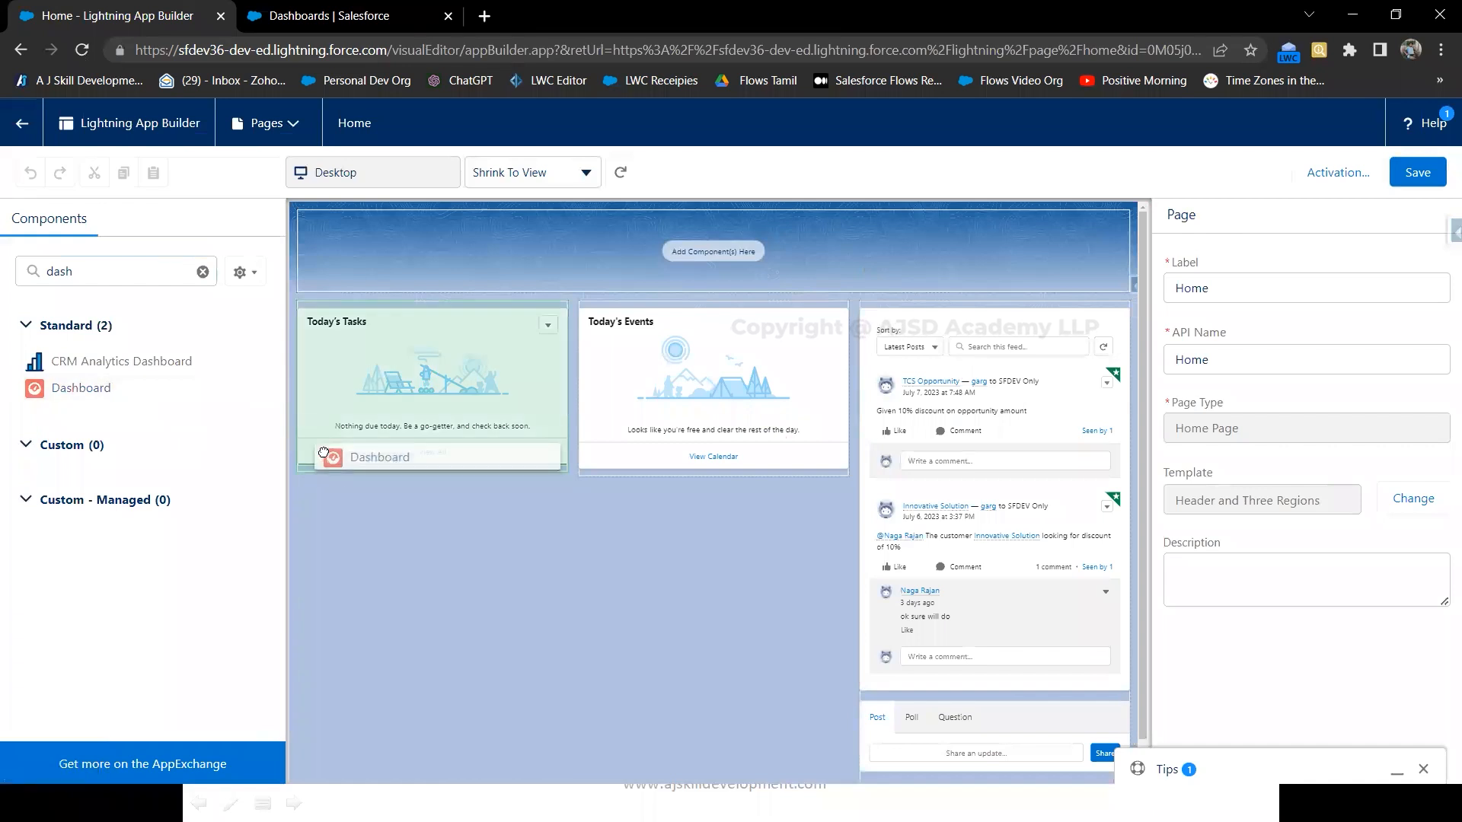
pyautogui.moveTo(323, 454); pyautogui.dragTo(323, 457)
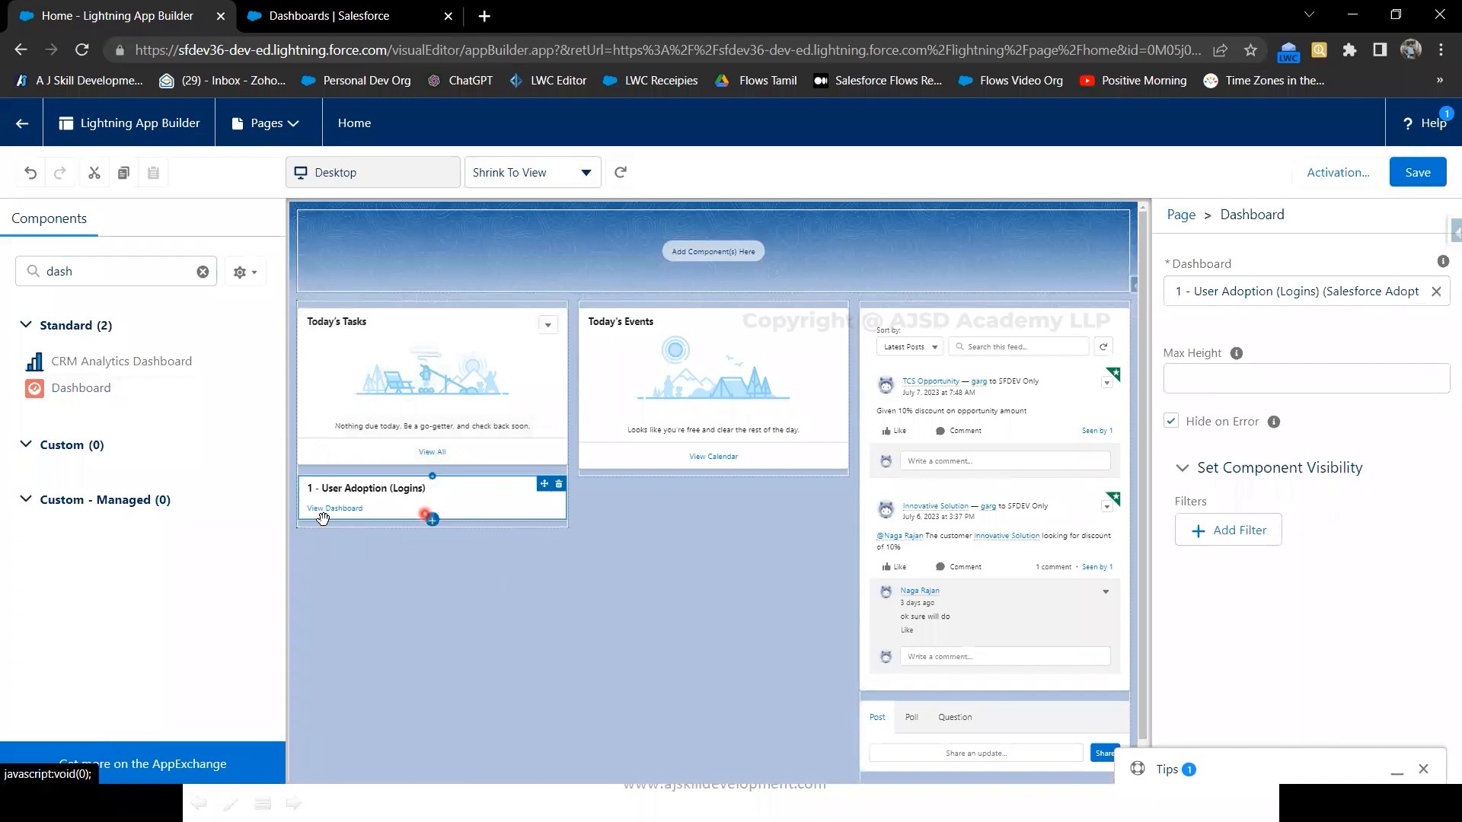
pyautogui.click(559, 486)
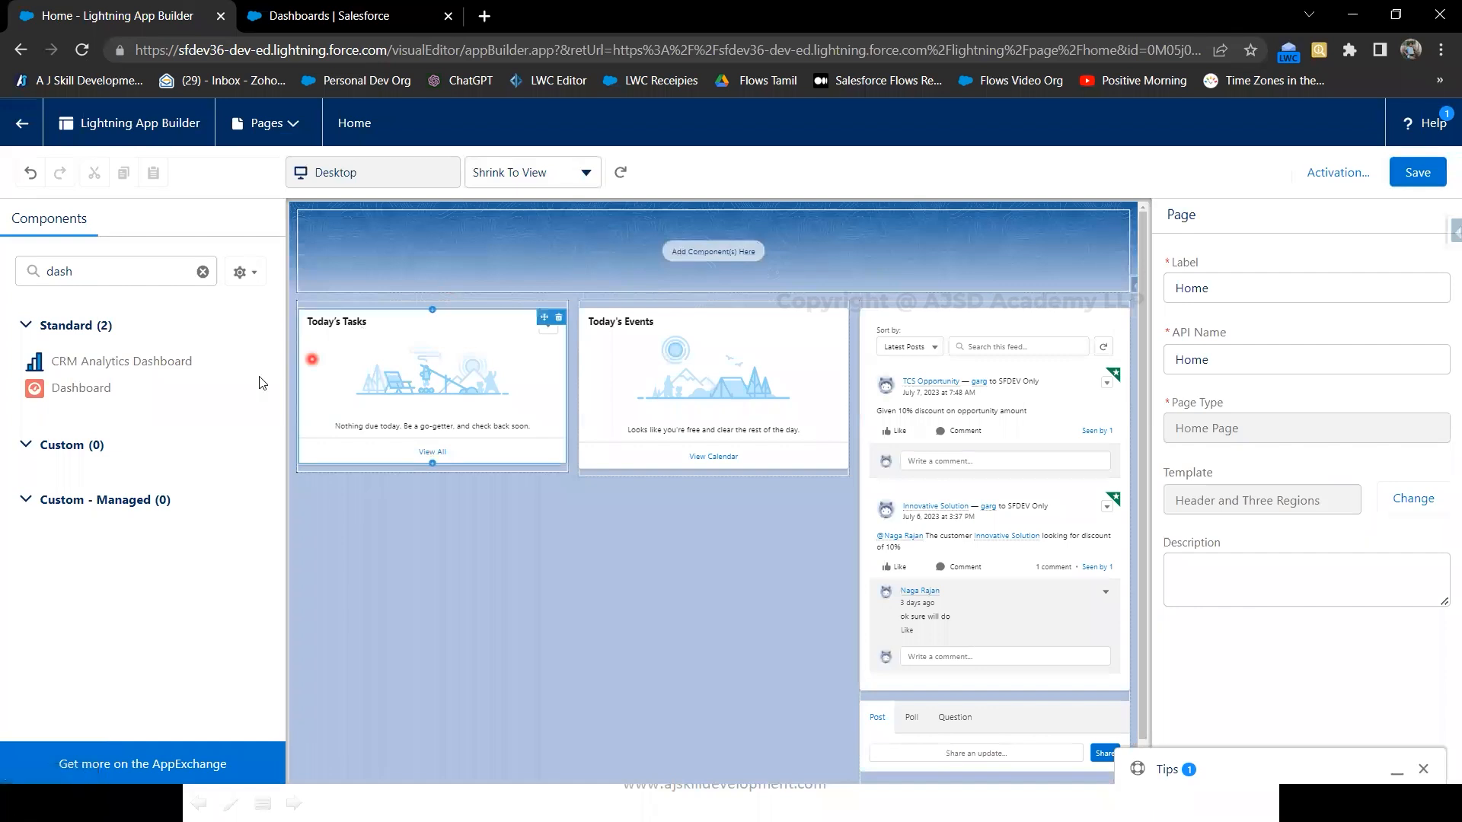
# - Add a Dashboard component to the Home page's header region, select 1 - User Adoption (Logins) for it, and save the page
pyautogui.moveTo(105, 394); pyautogui.dragTo(508, 260)
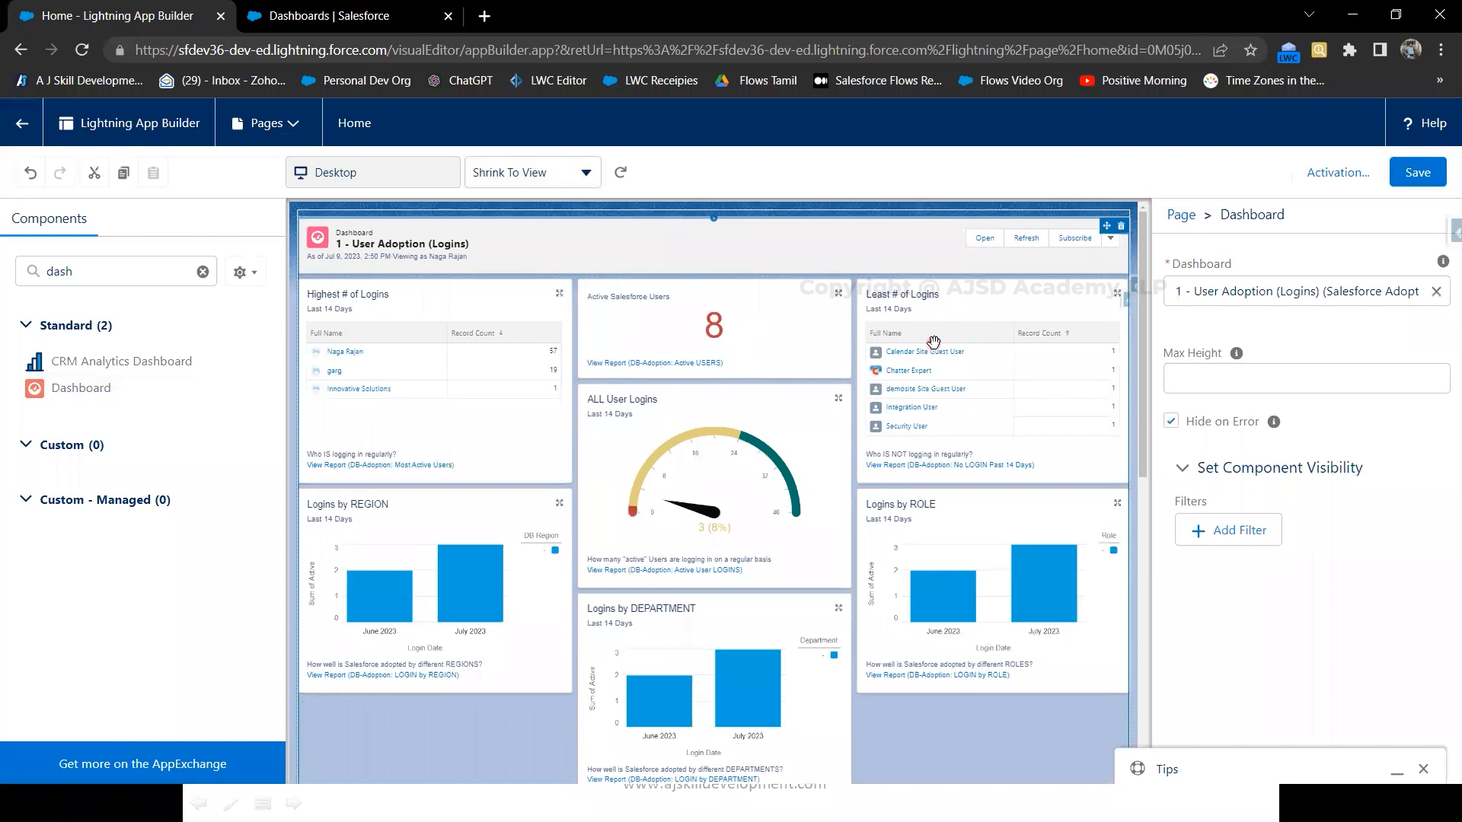
pyautogui.click(1436, 292)
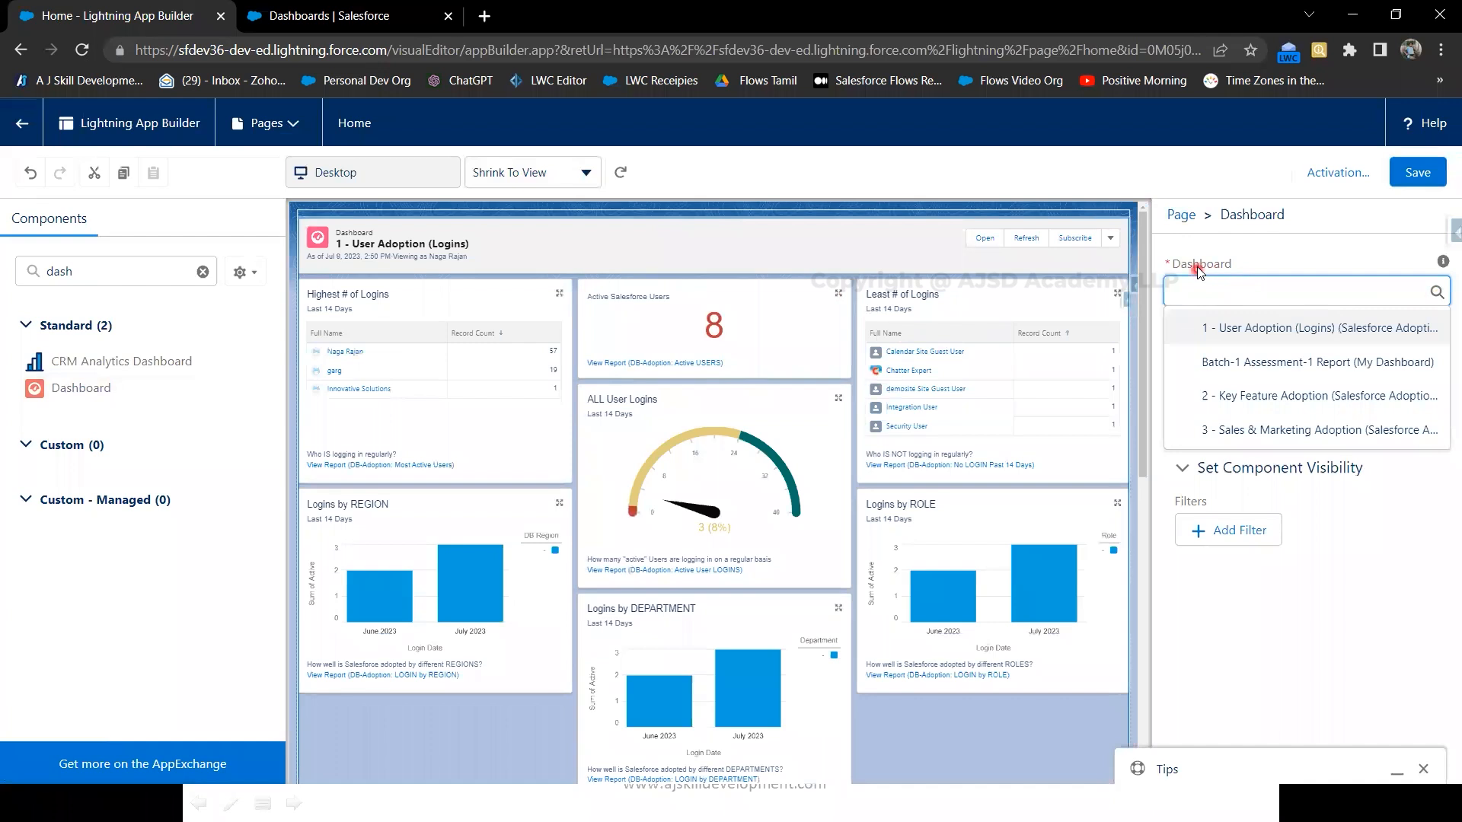
pyautogui.click(1267, 342)
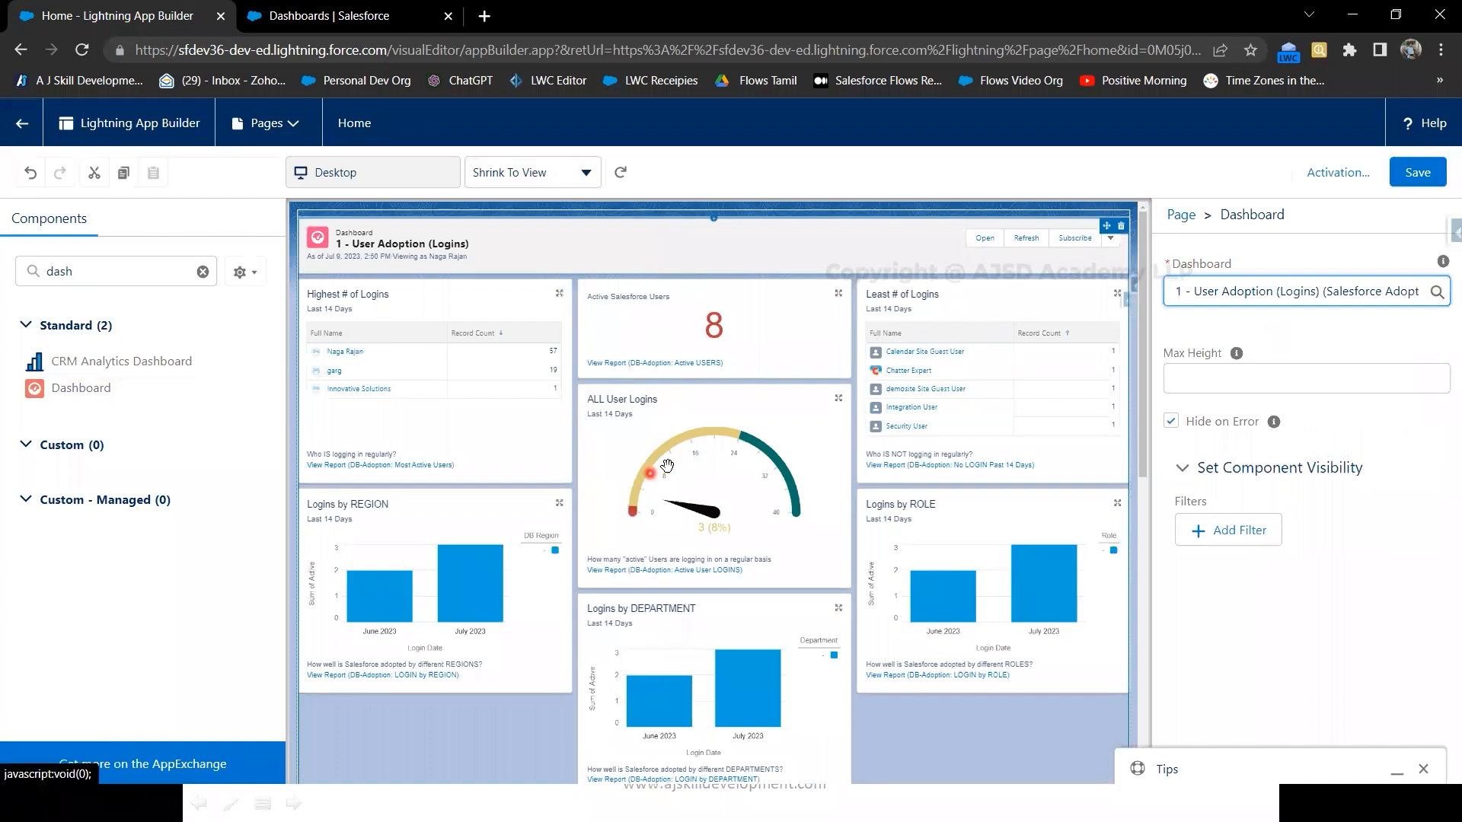
pyautogui.click(1417, 179)
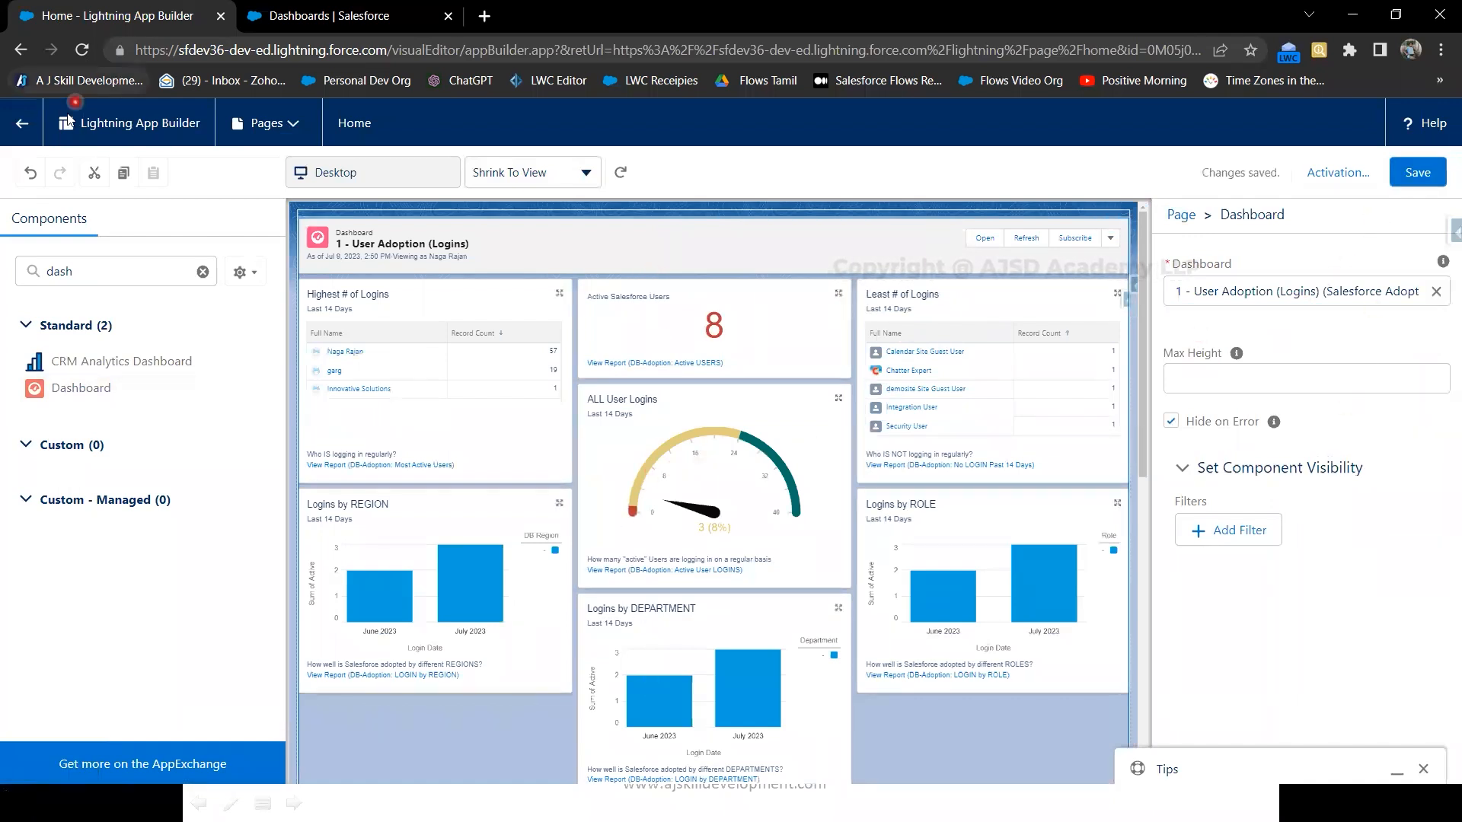
# - Return to the Home page and look over the embedded dashboard
pyautogui.click(28, 134)
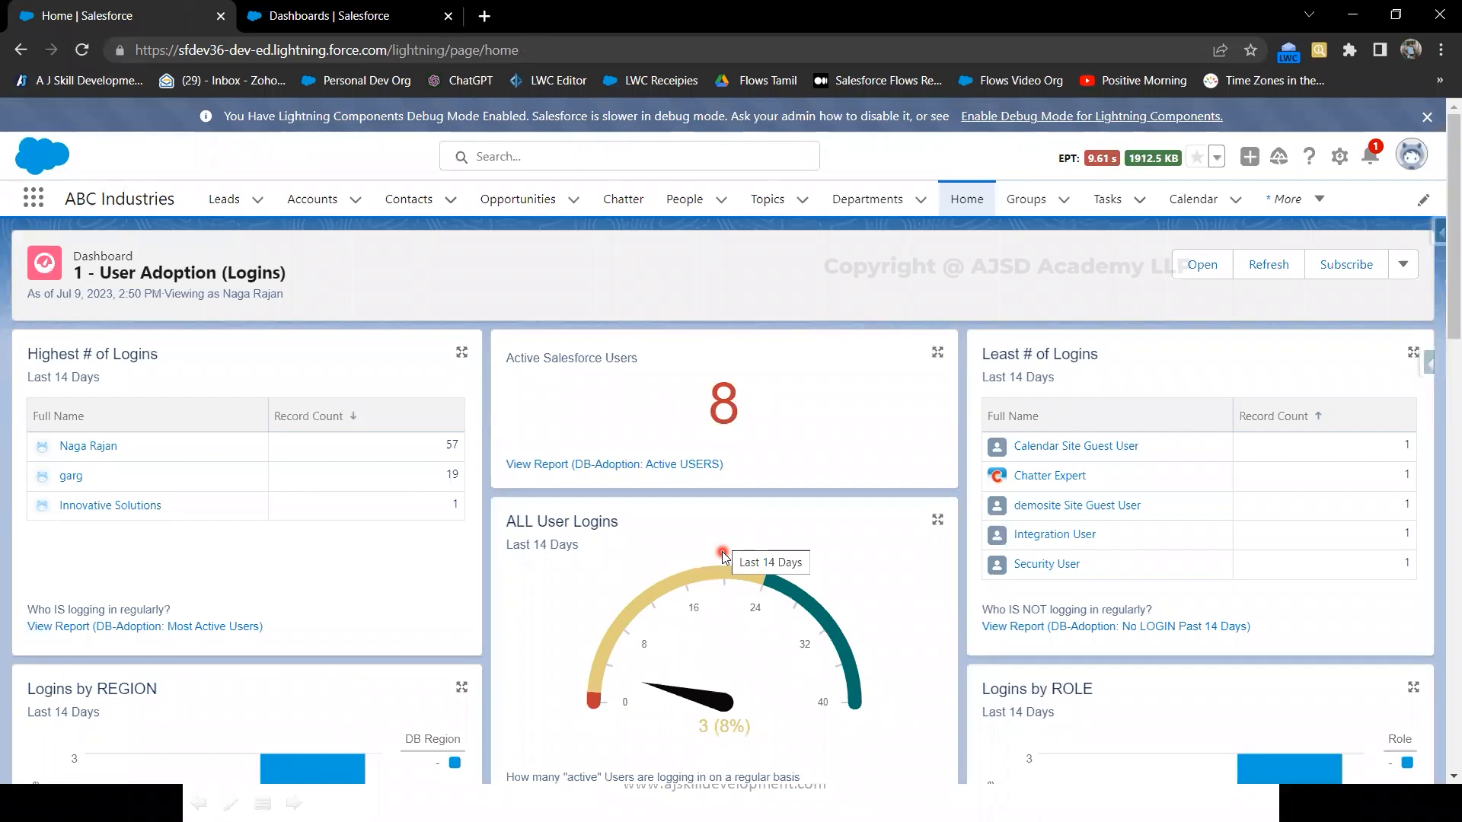
pyautogui.scroll(-3, 723, 556)
pyautogui.scroll(3, 723, 555)
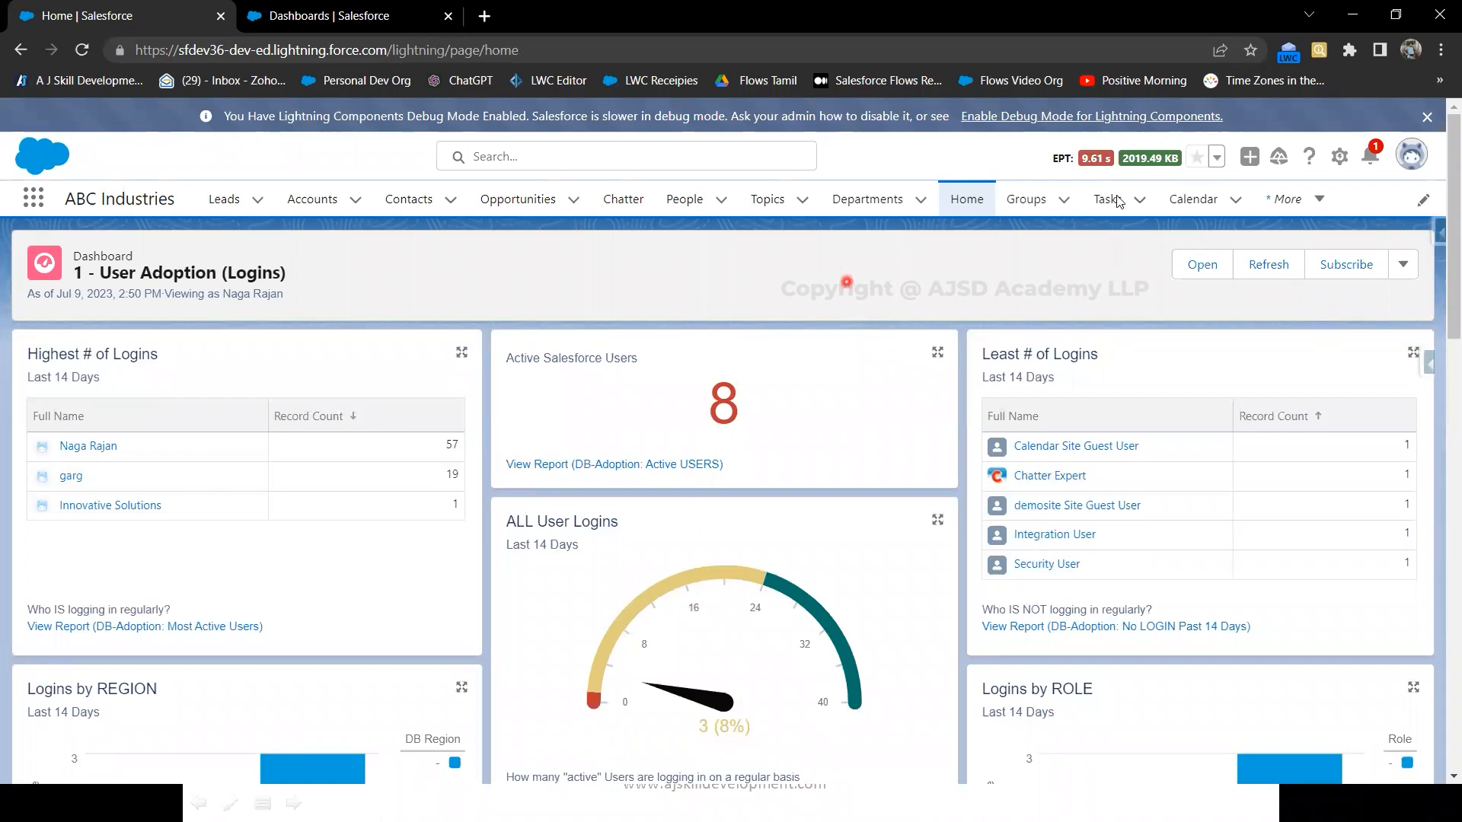
# - Open Setup, search for "install" and go to the Installed Packages page
pyautogui.click(1339, 156)
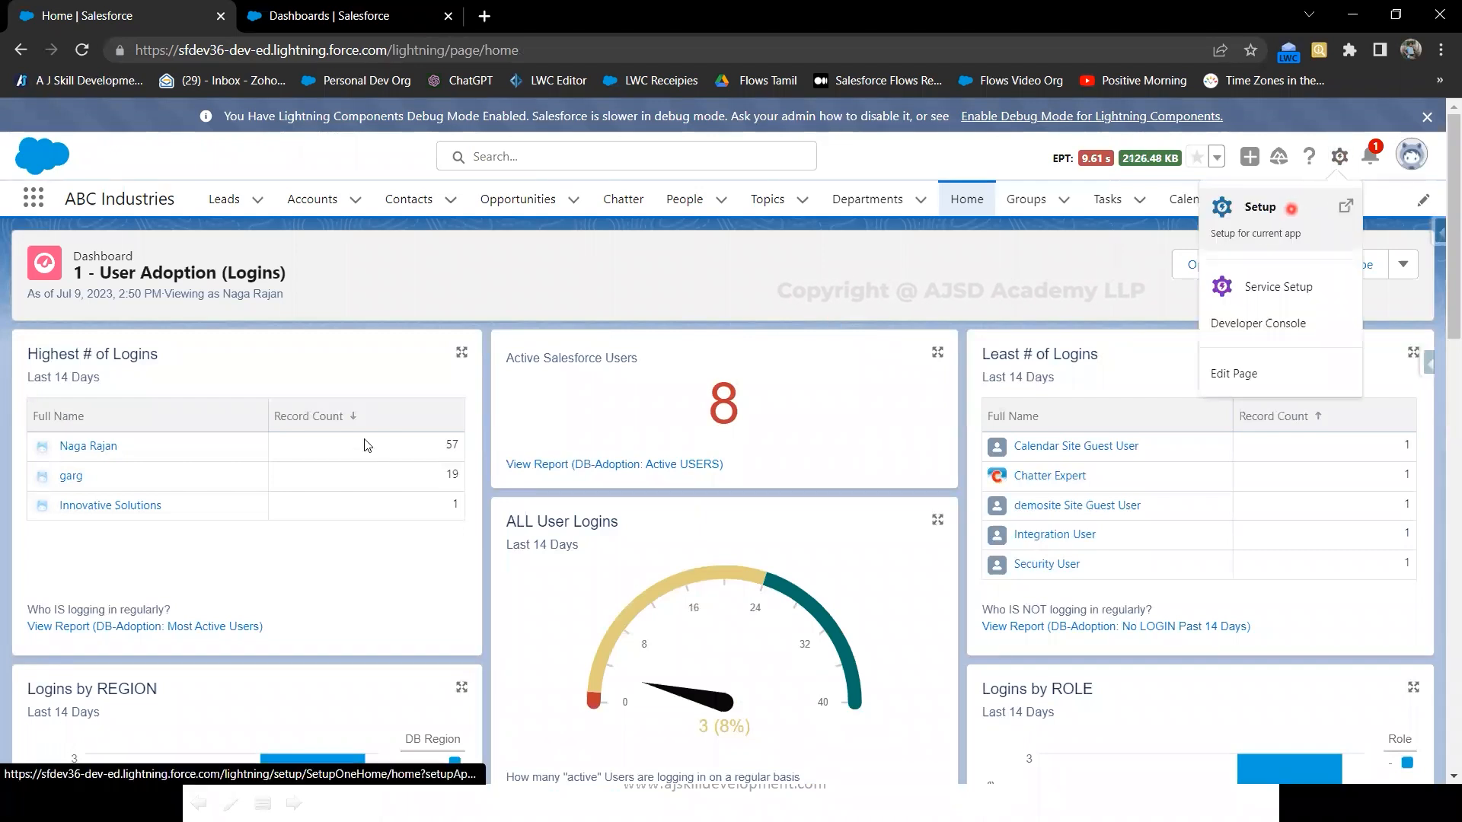
pyautogui.click(1287, 208)
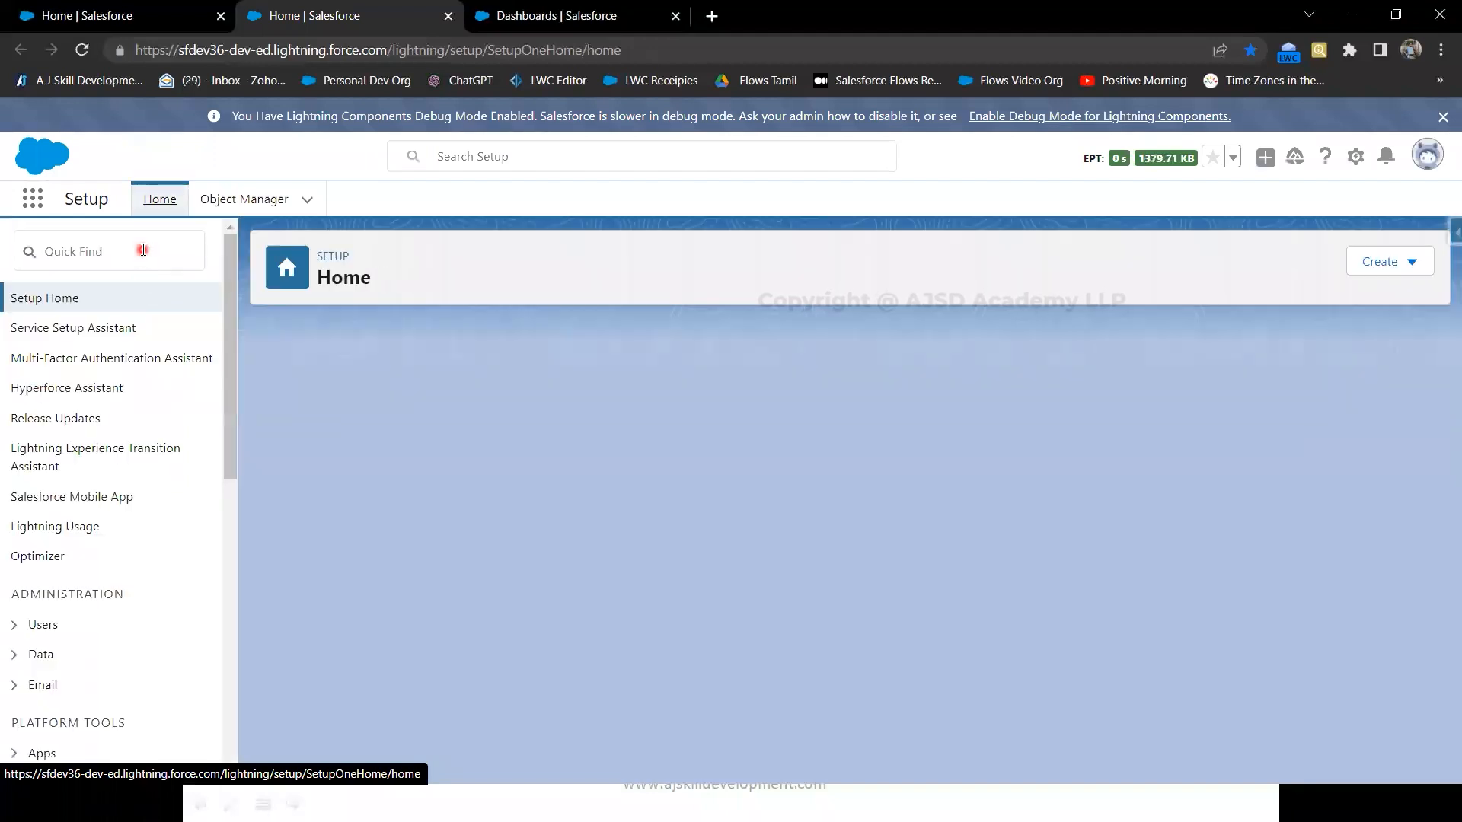
pyautogui.click(143, 250)
pyautogui.write('install')
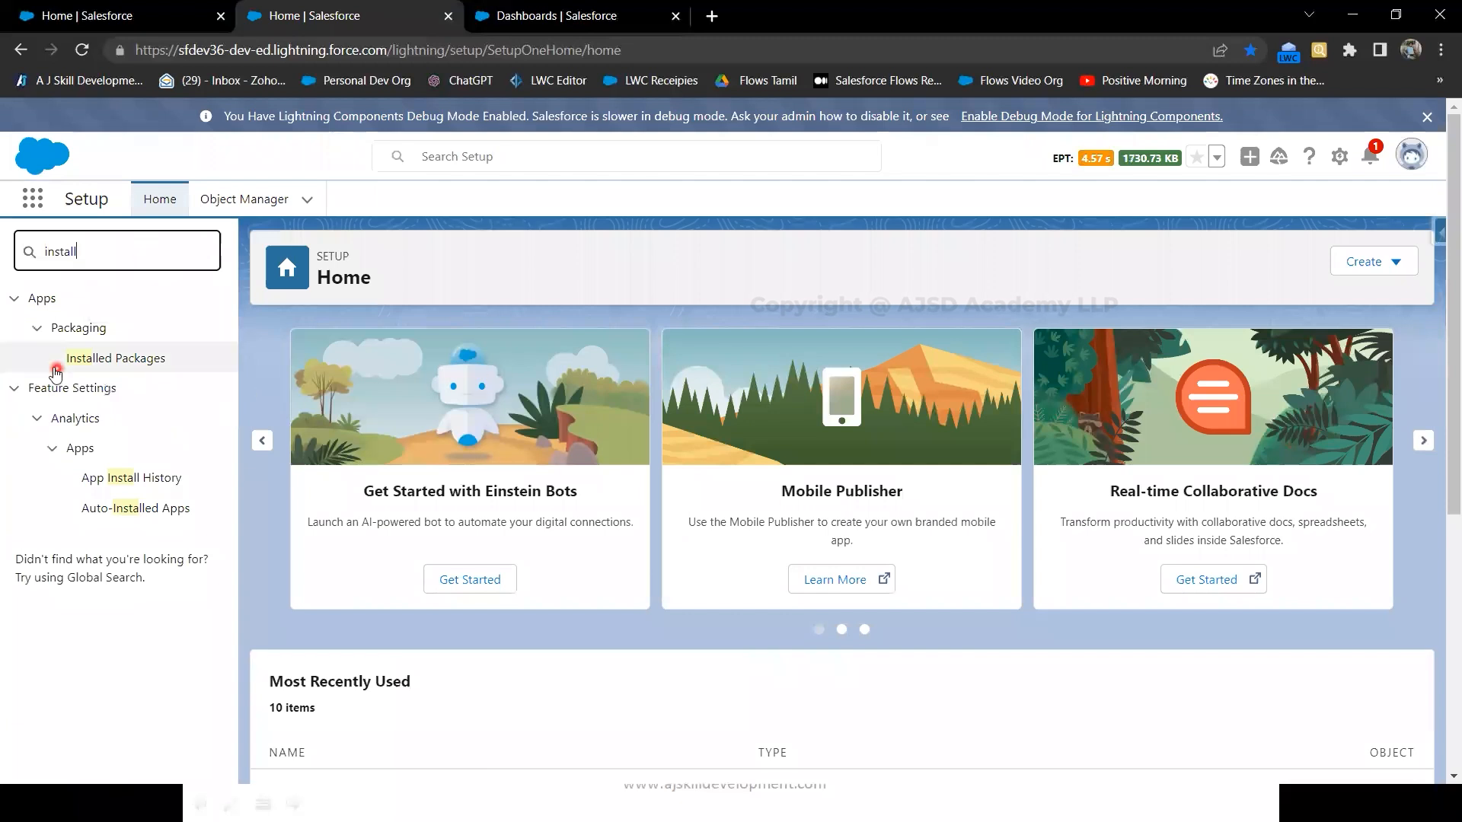
pyautogui.click(122, 364)
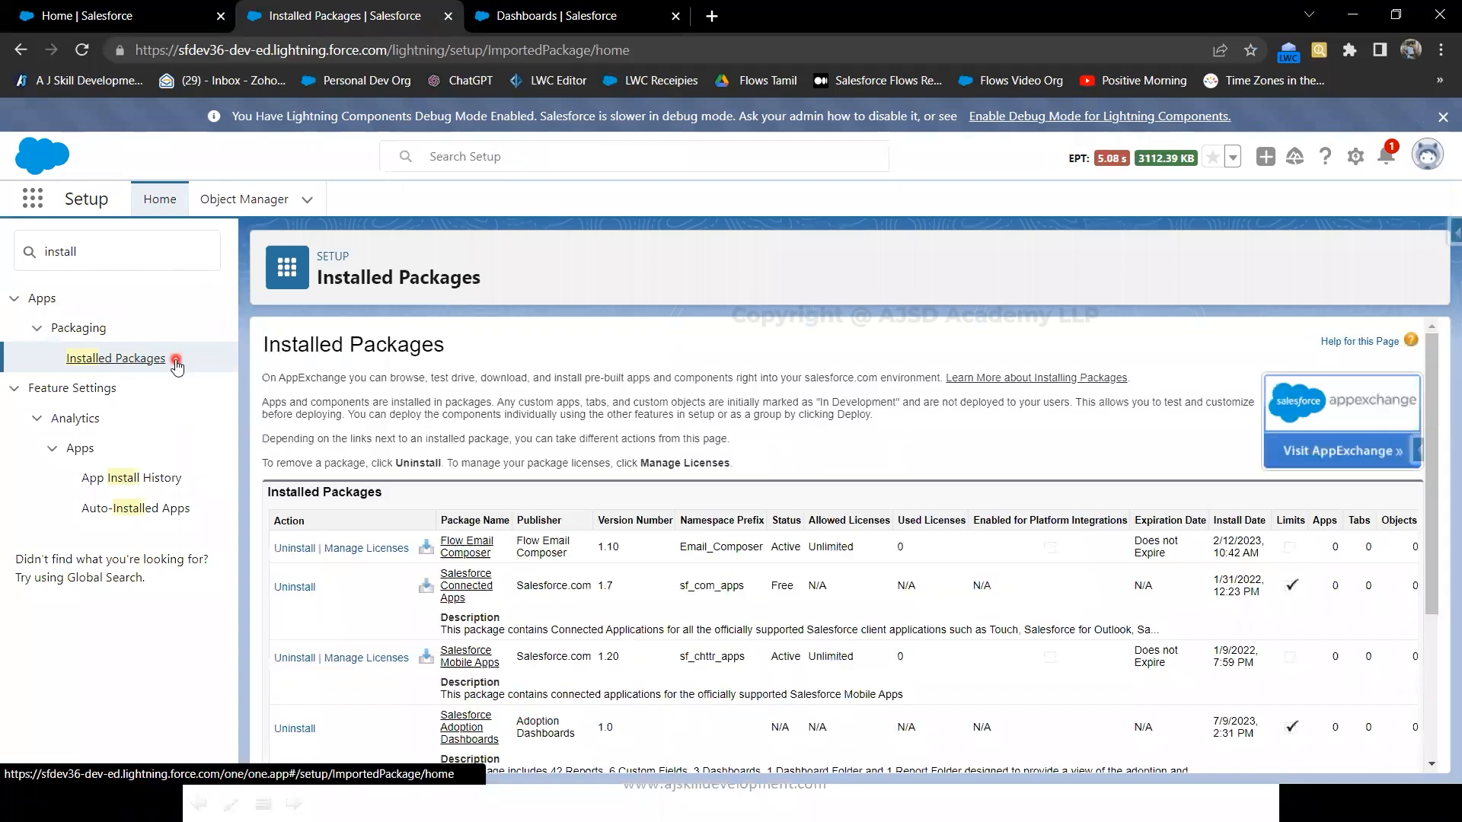
# - Open the Salesforce Adoption Dashboards package and display its included components
pyautogui.scroll(-3, 507, 516)
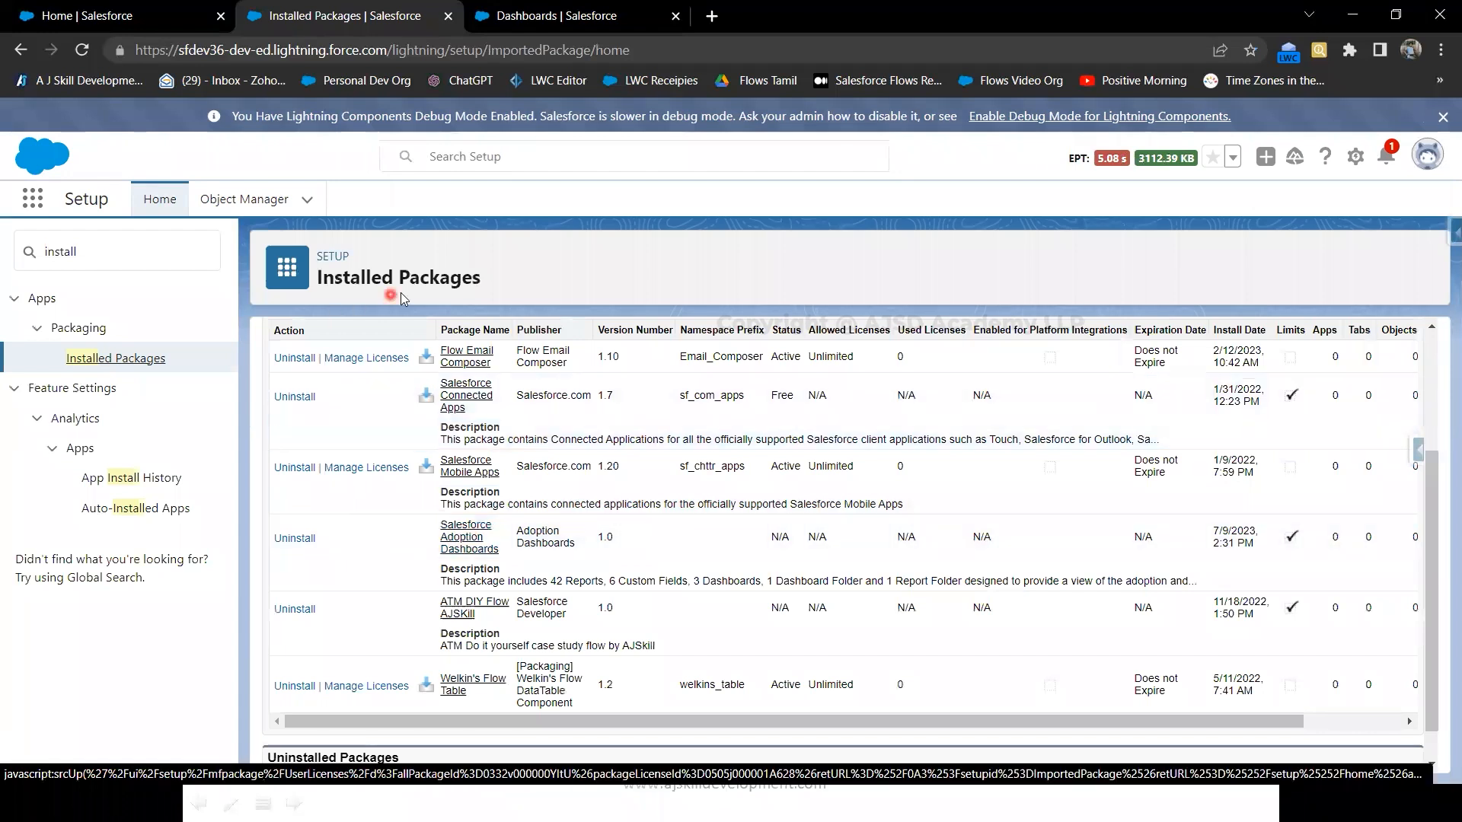
pyautogui.click(477, 547)
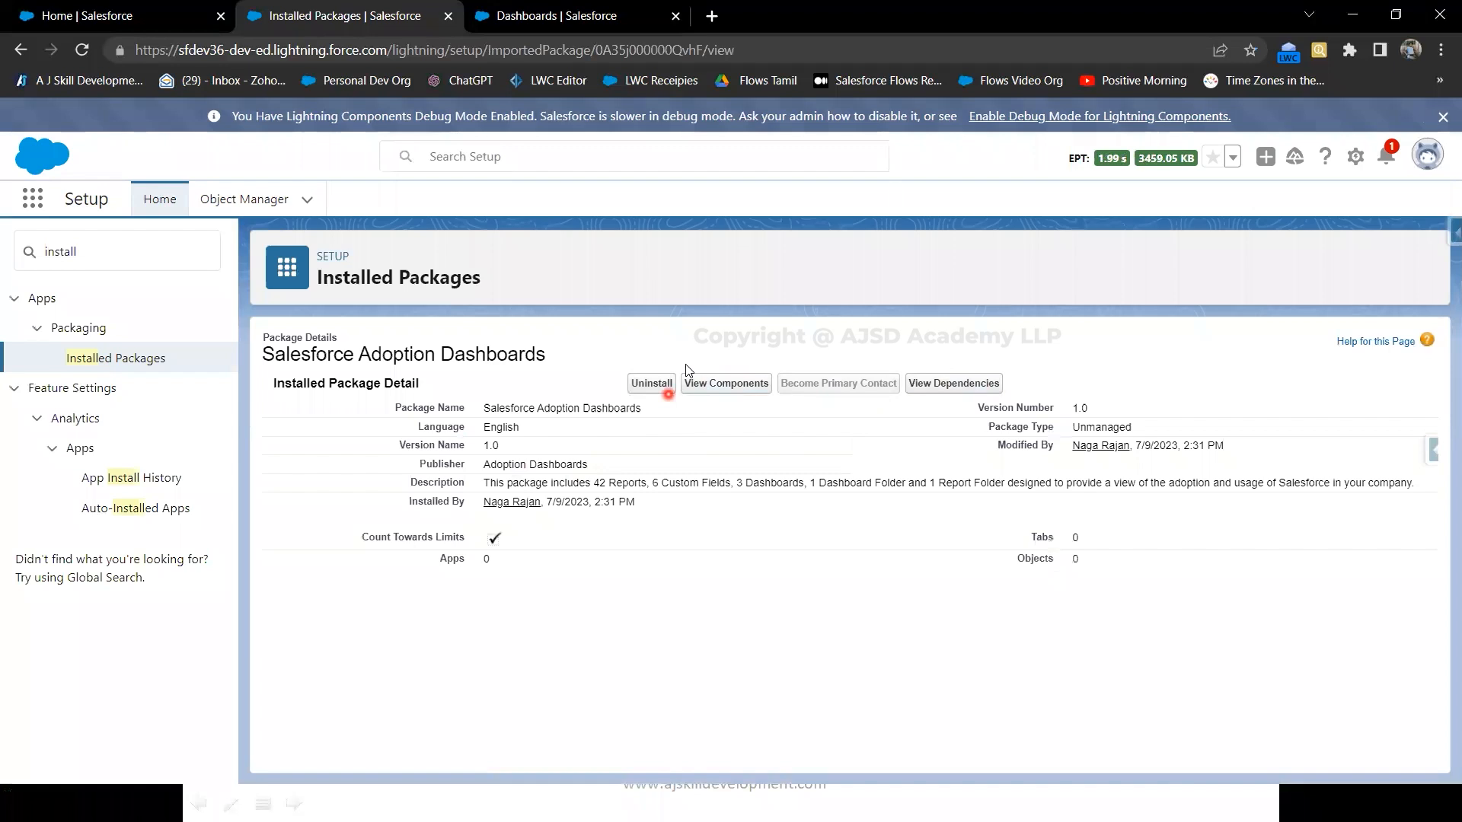
pyautogui.click(727, 384)
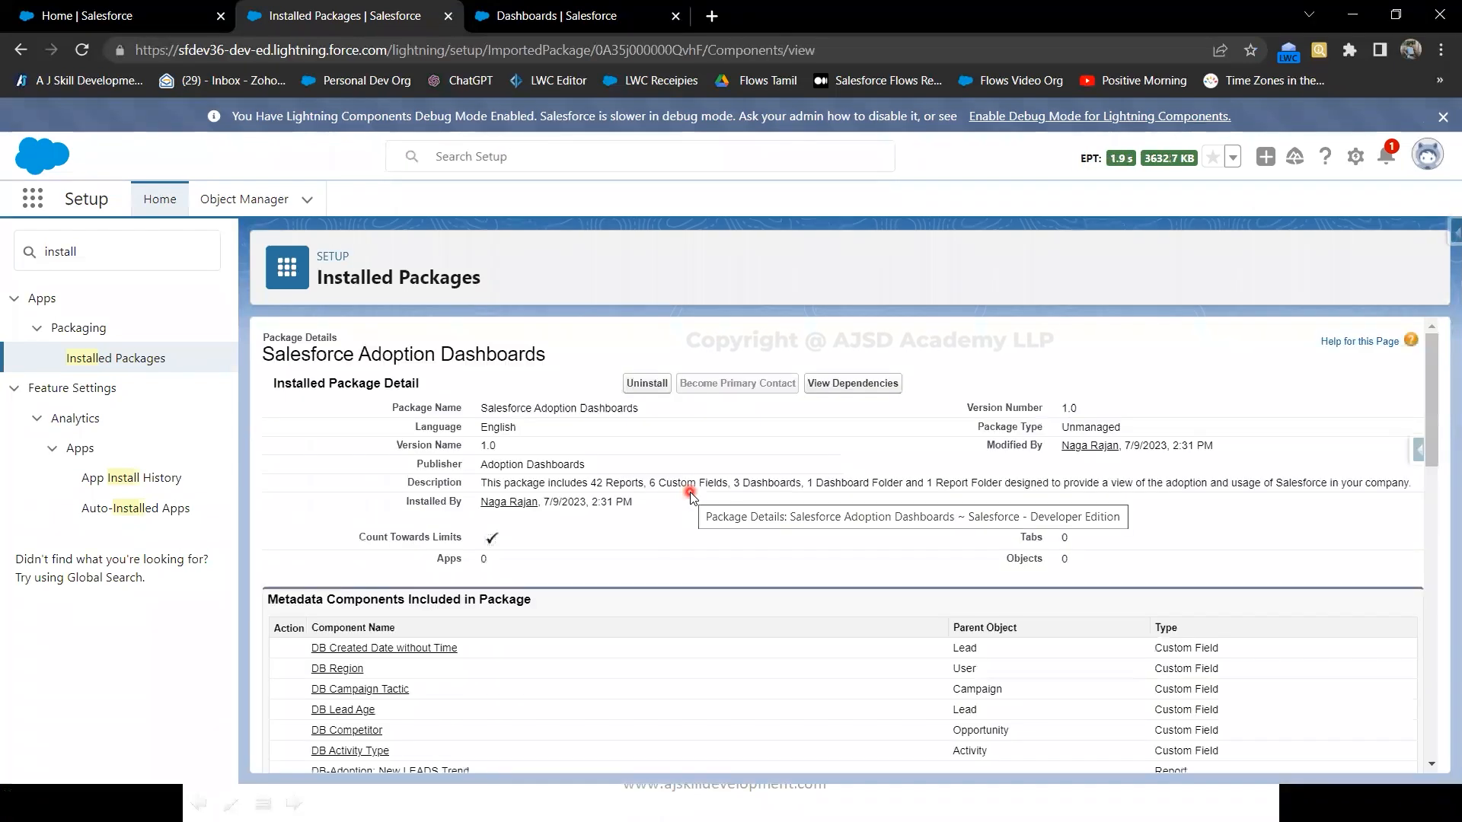
# - Examine the package's metadata components, including its custom fields, reports, folders and dashboards
pyautogui.scroll(-3, 691, 493)
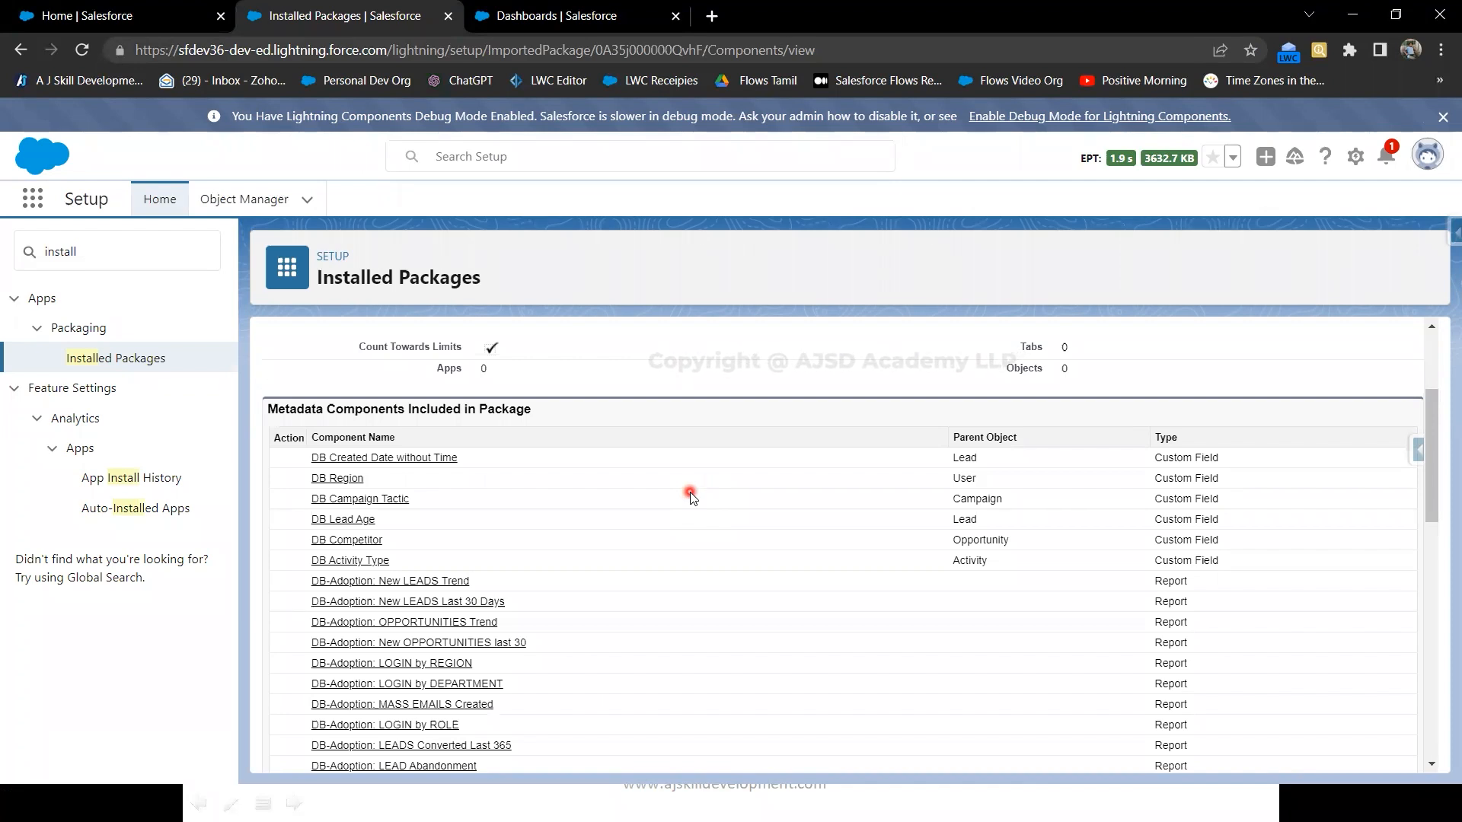
pyautogui.scroll(3, 690, 497)
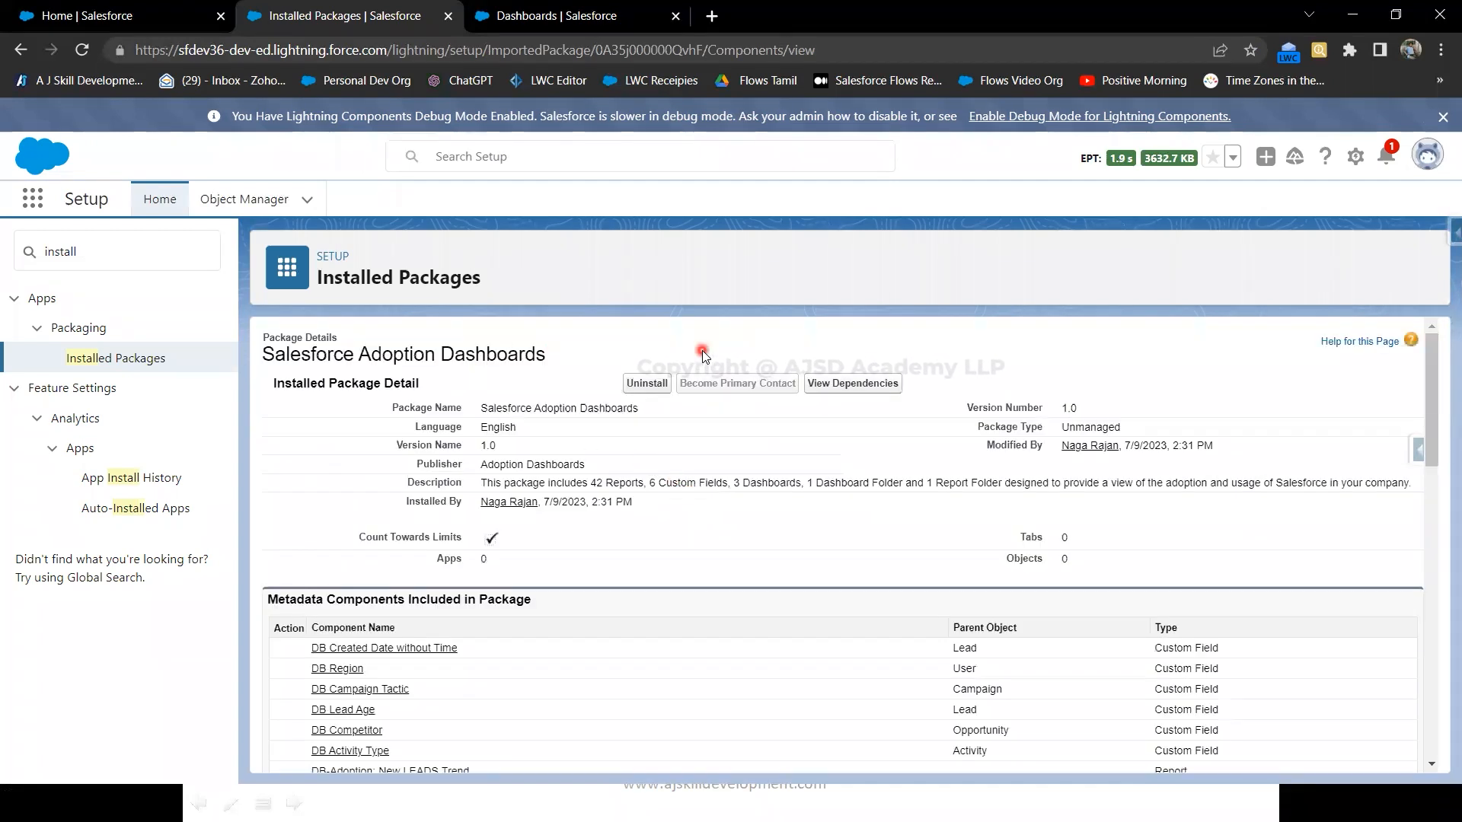
pyautogui.scroll(-3, 589, 460)
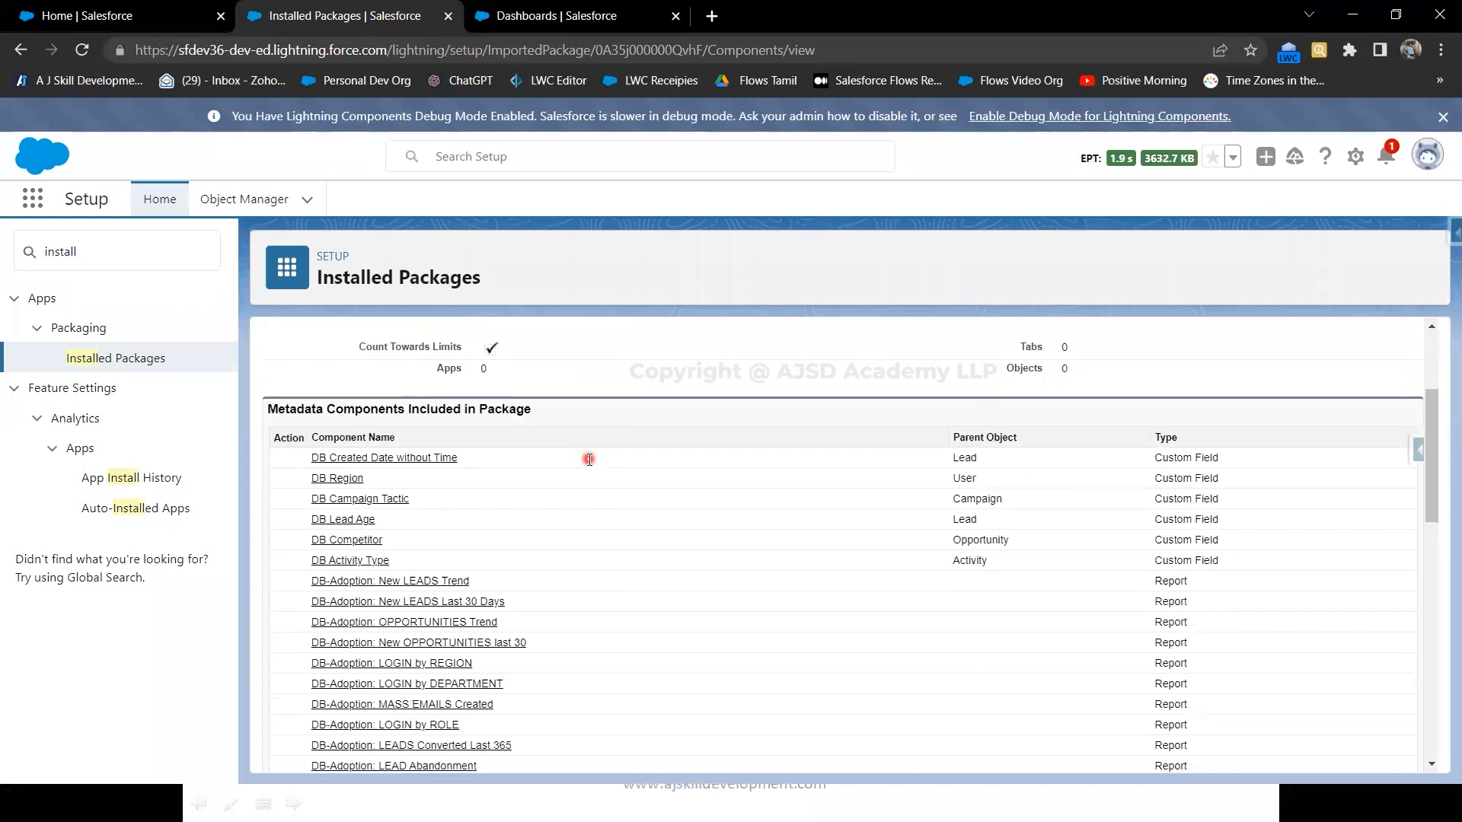
pyautogui.scroll(-3, 590, 460)
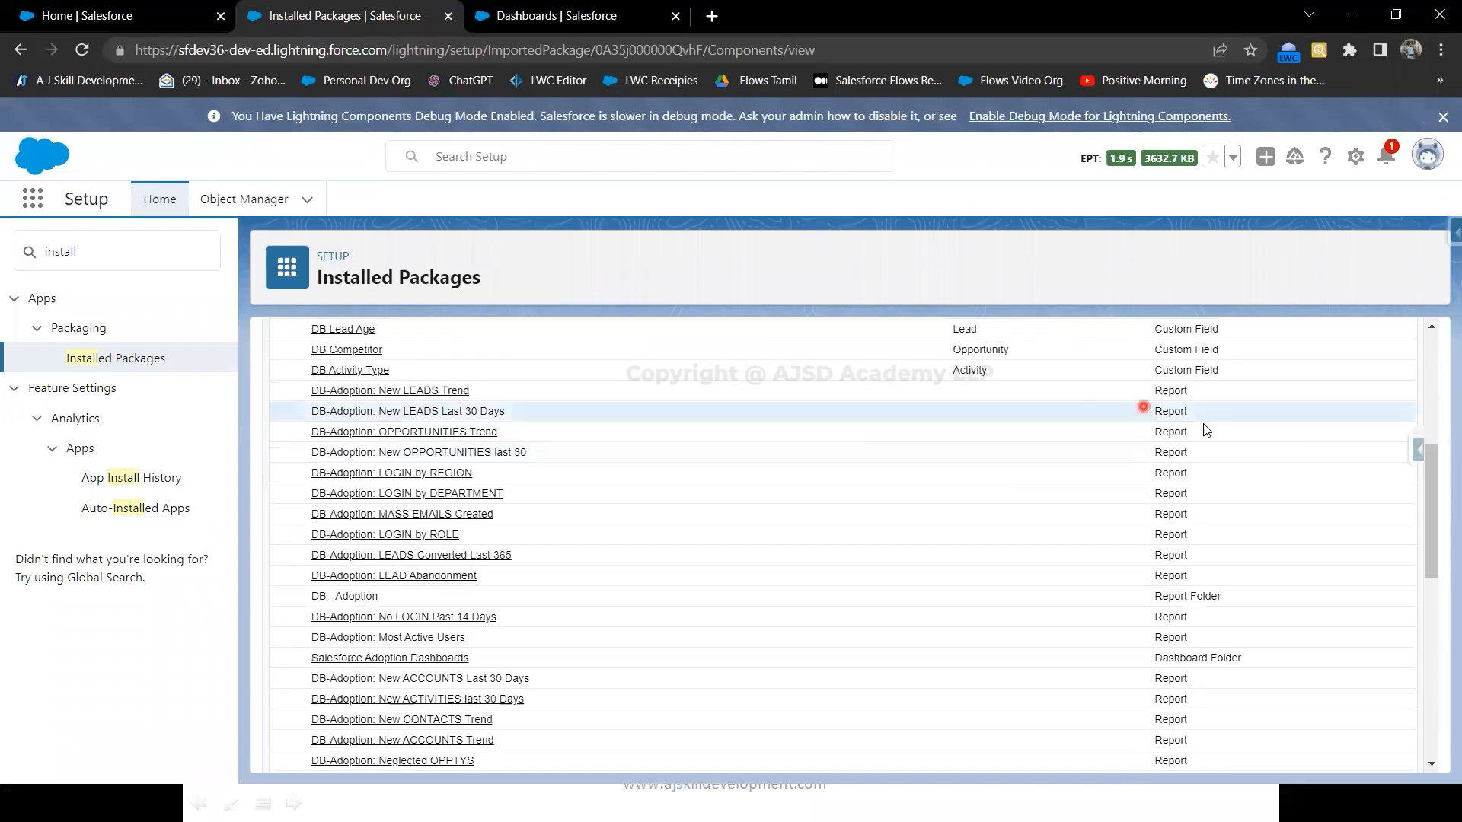
pyautogui.scroll(-2, 427, 607)
pyautogui.scroll(-5, 427, 607)
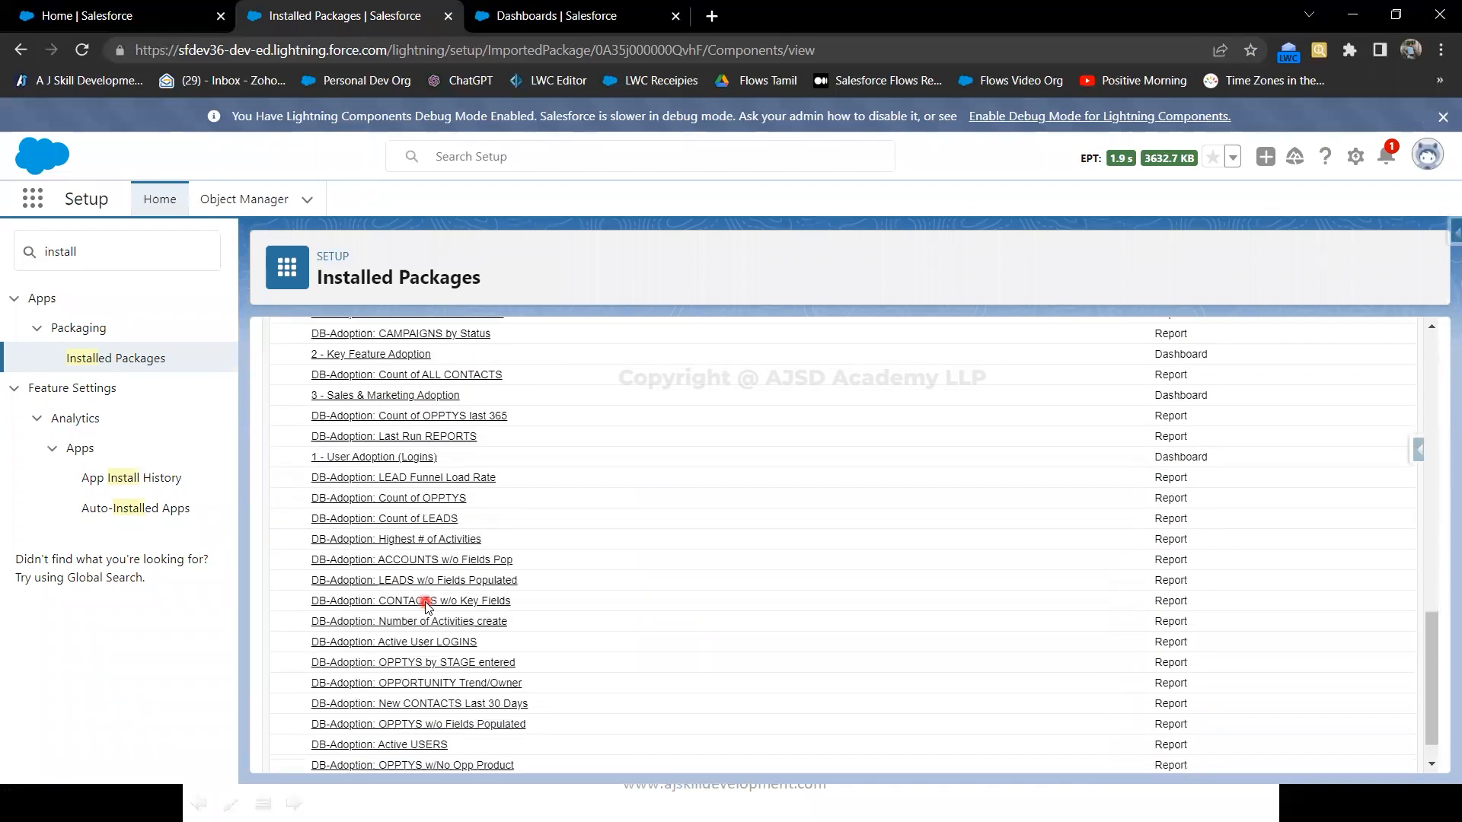
pyautogui.scroll(-1, 428, 606)
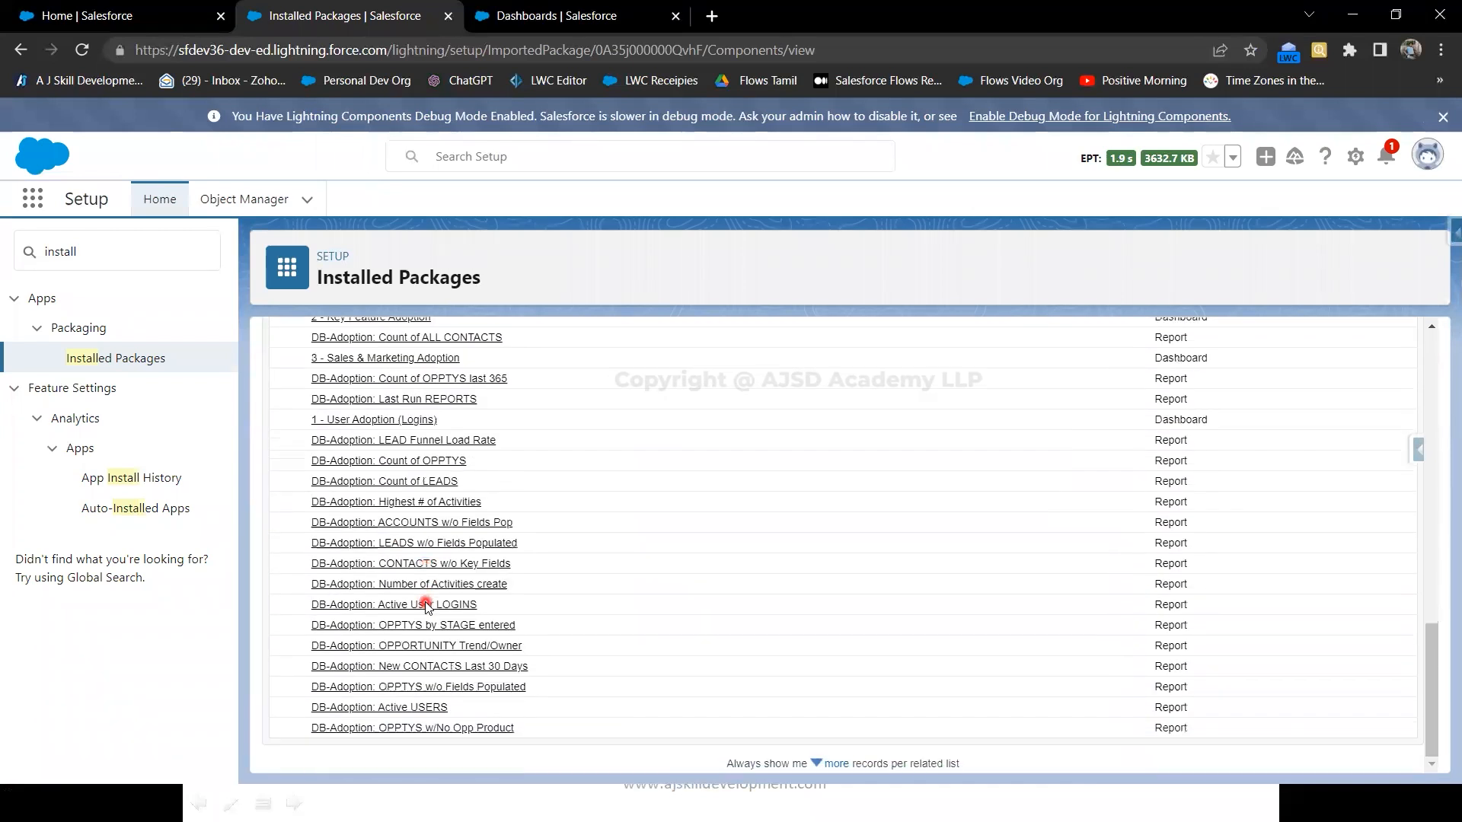
pyautogui.scroll(3, 434, 632)
pyautogui.scroll(3, 437, 634)
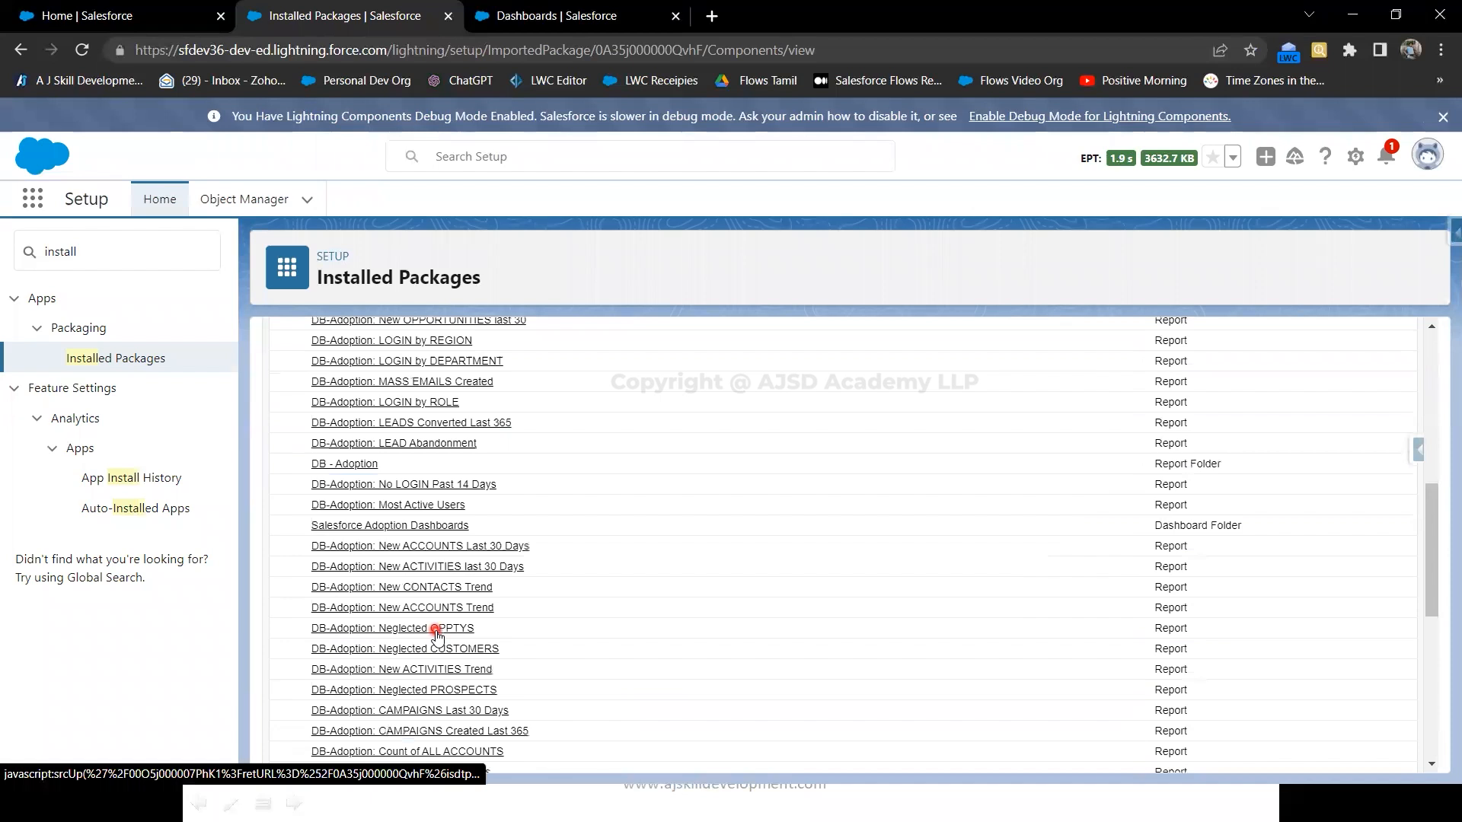
# - Return to the Salesforce Adoption Dashboards package details and display the package's dependencies
pyautogui.scroll(6, 452, 614)
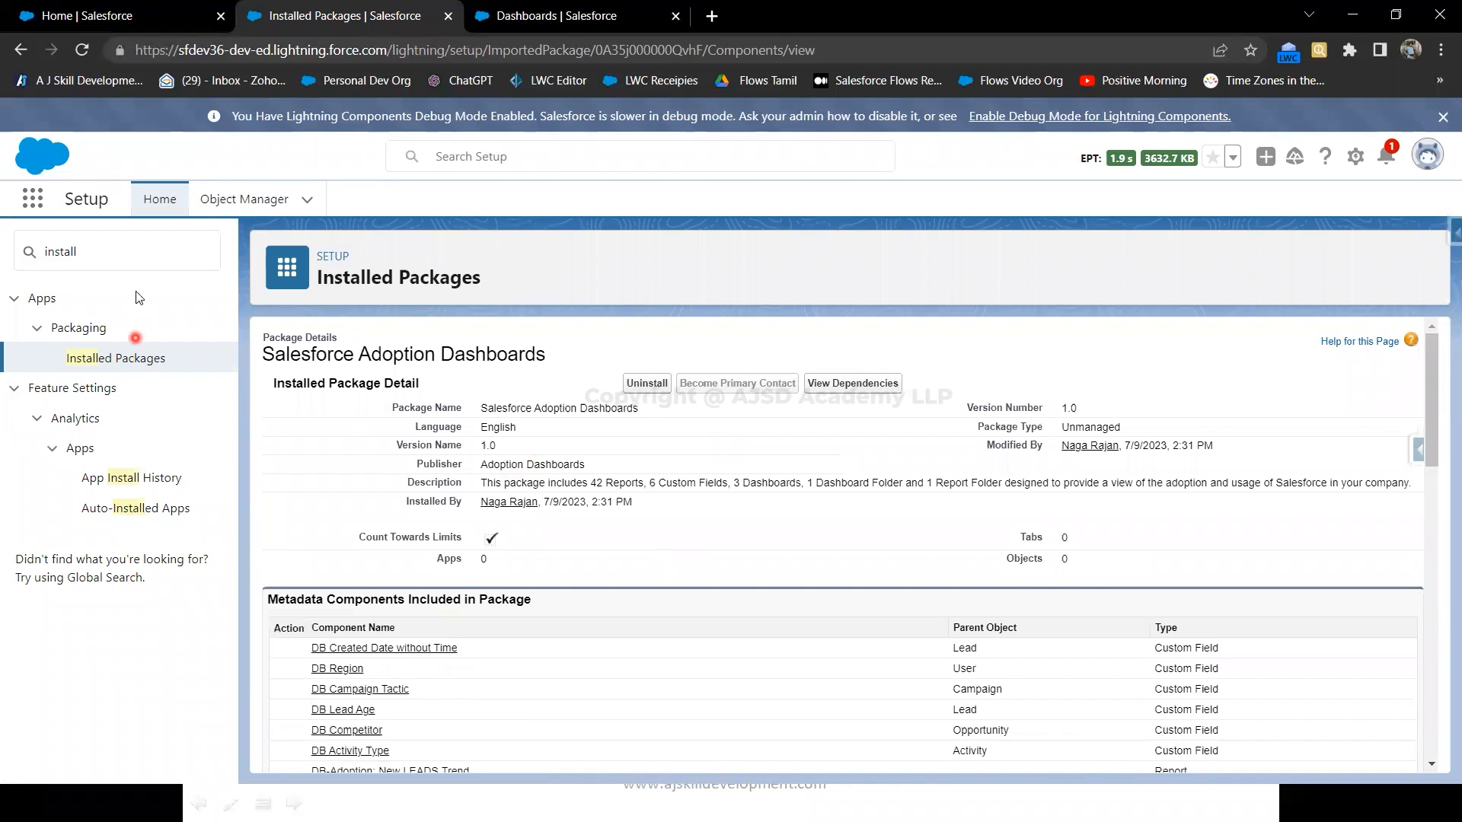
pyautogui.click(21, 52)
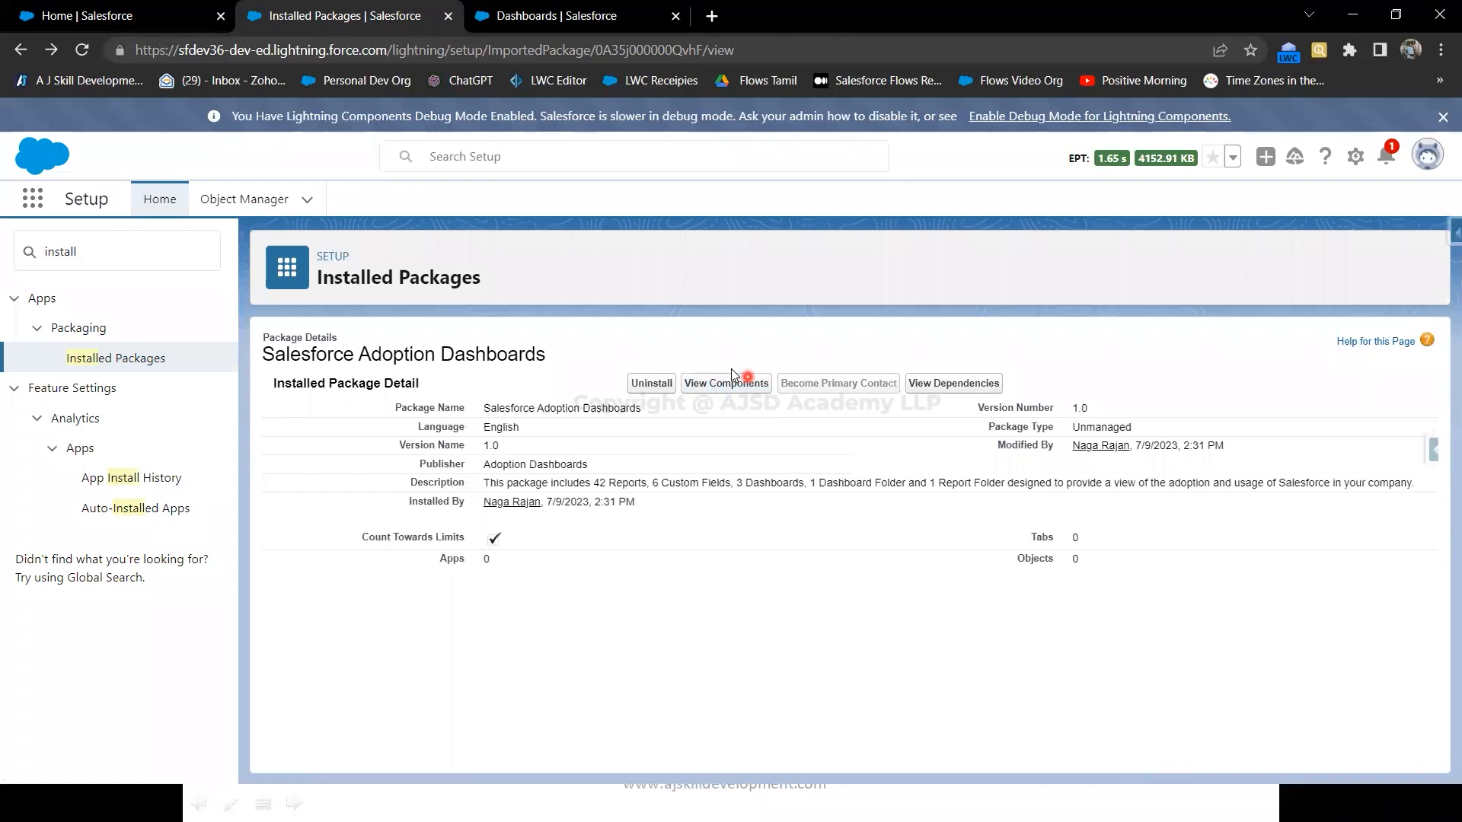
pyautogui.click(722, 395)
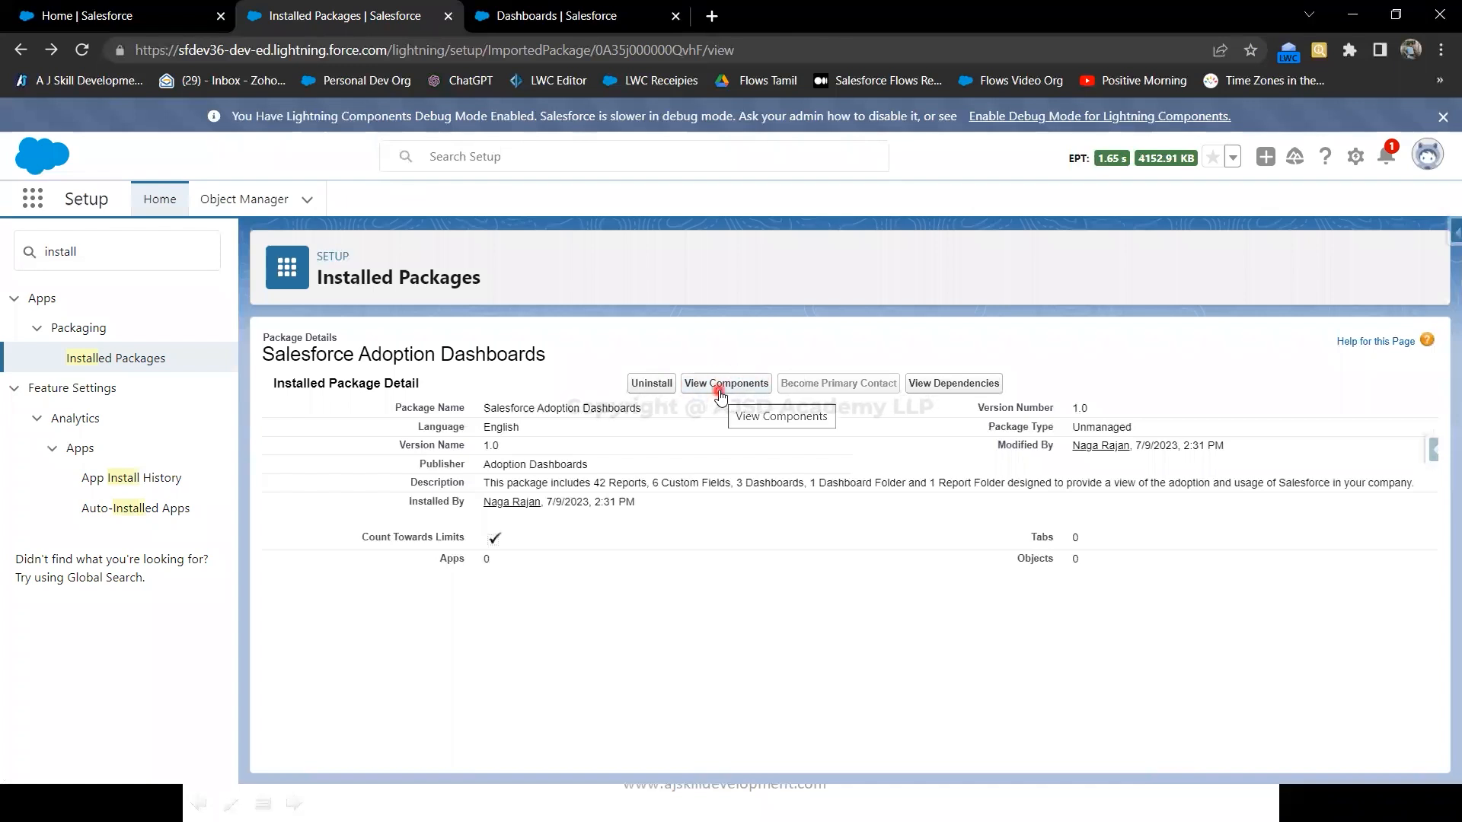
pyautogui.click(976, 384)
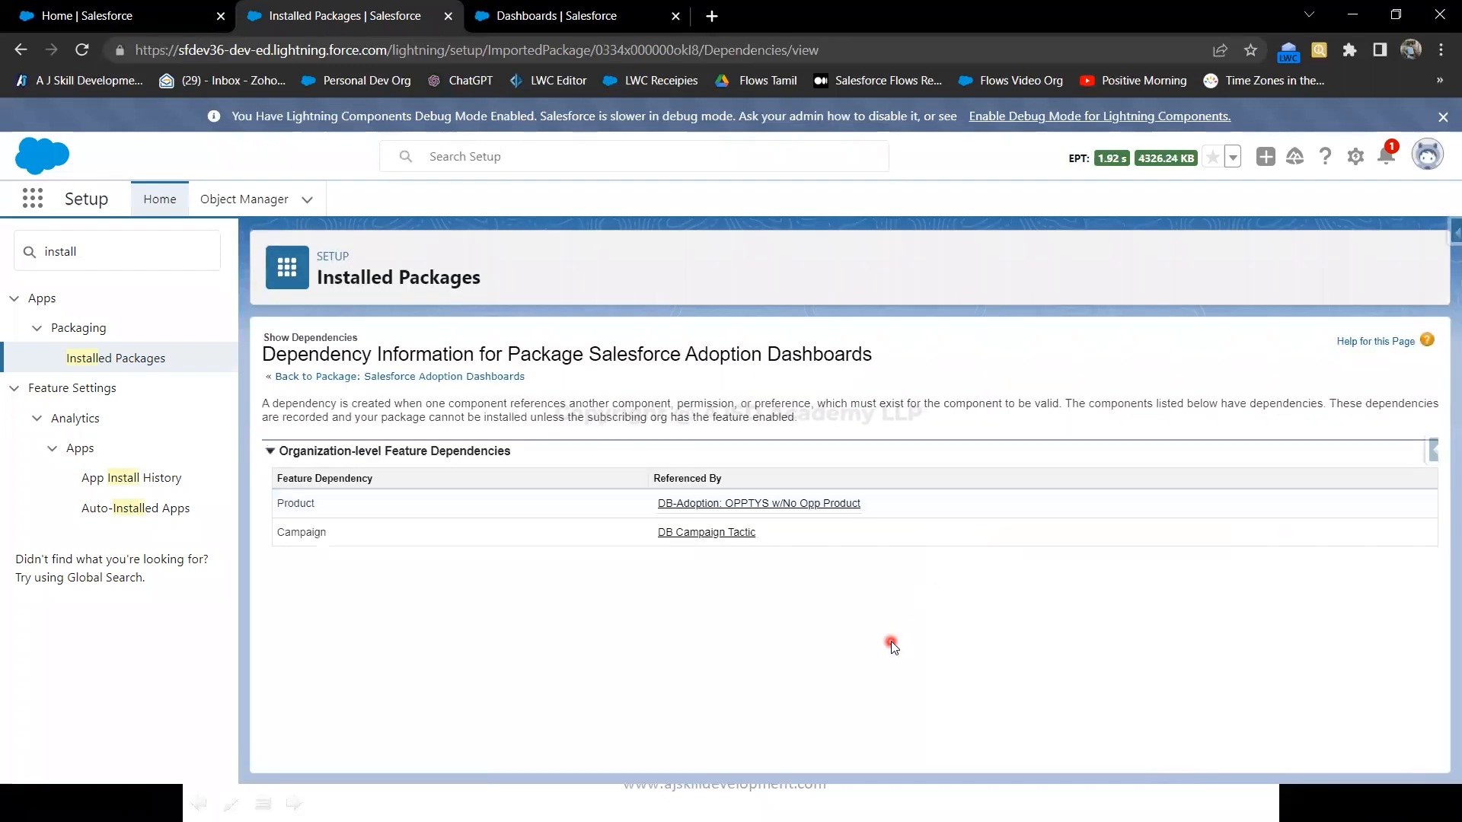
pyautogui.click(510, 377)
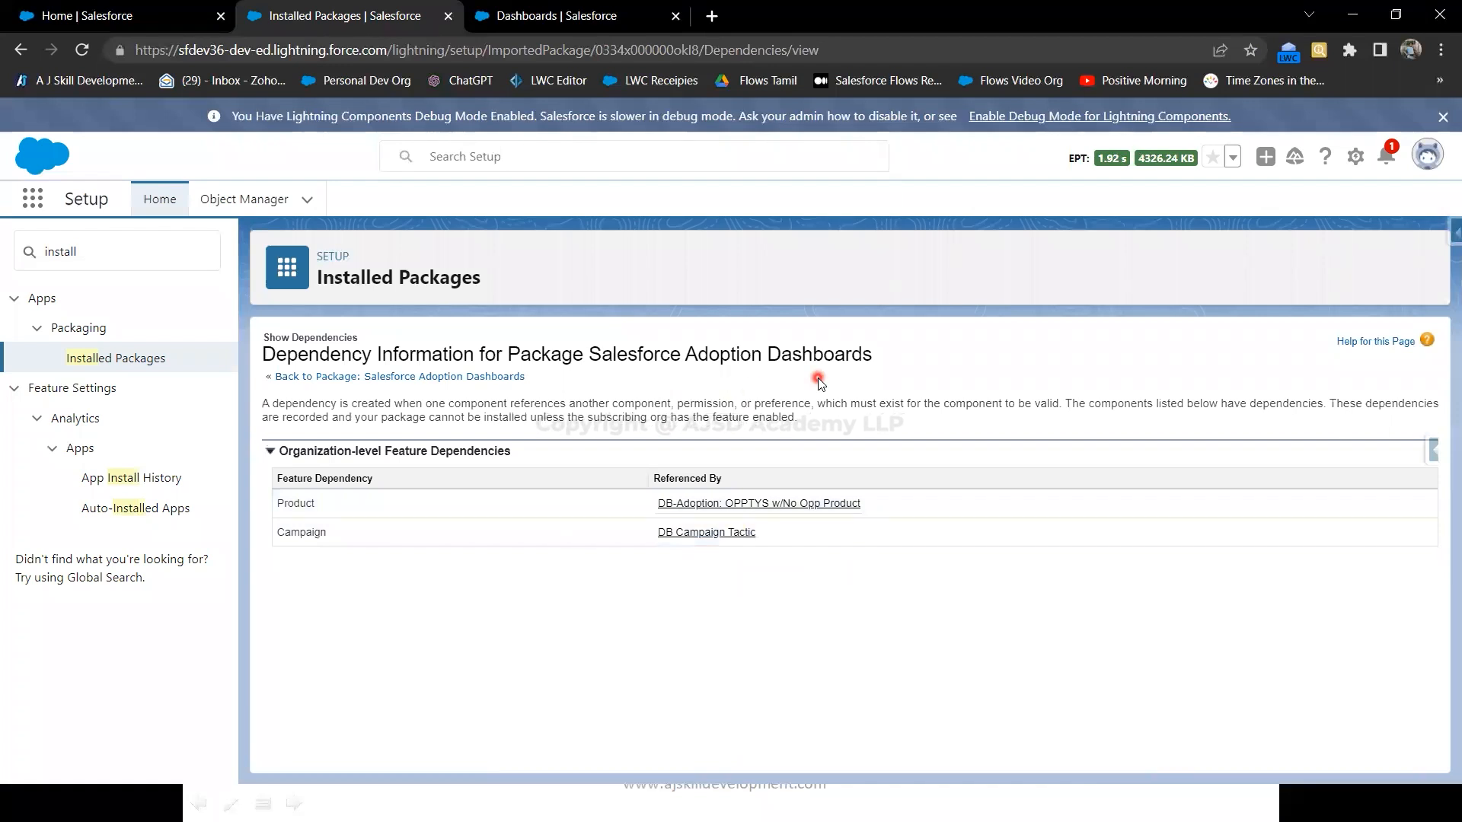
# - Reopen the Installed Packages list and open the uninstall page for the Salesforce Adoption Dashboards package
pyautogui.click(126, 372)
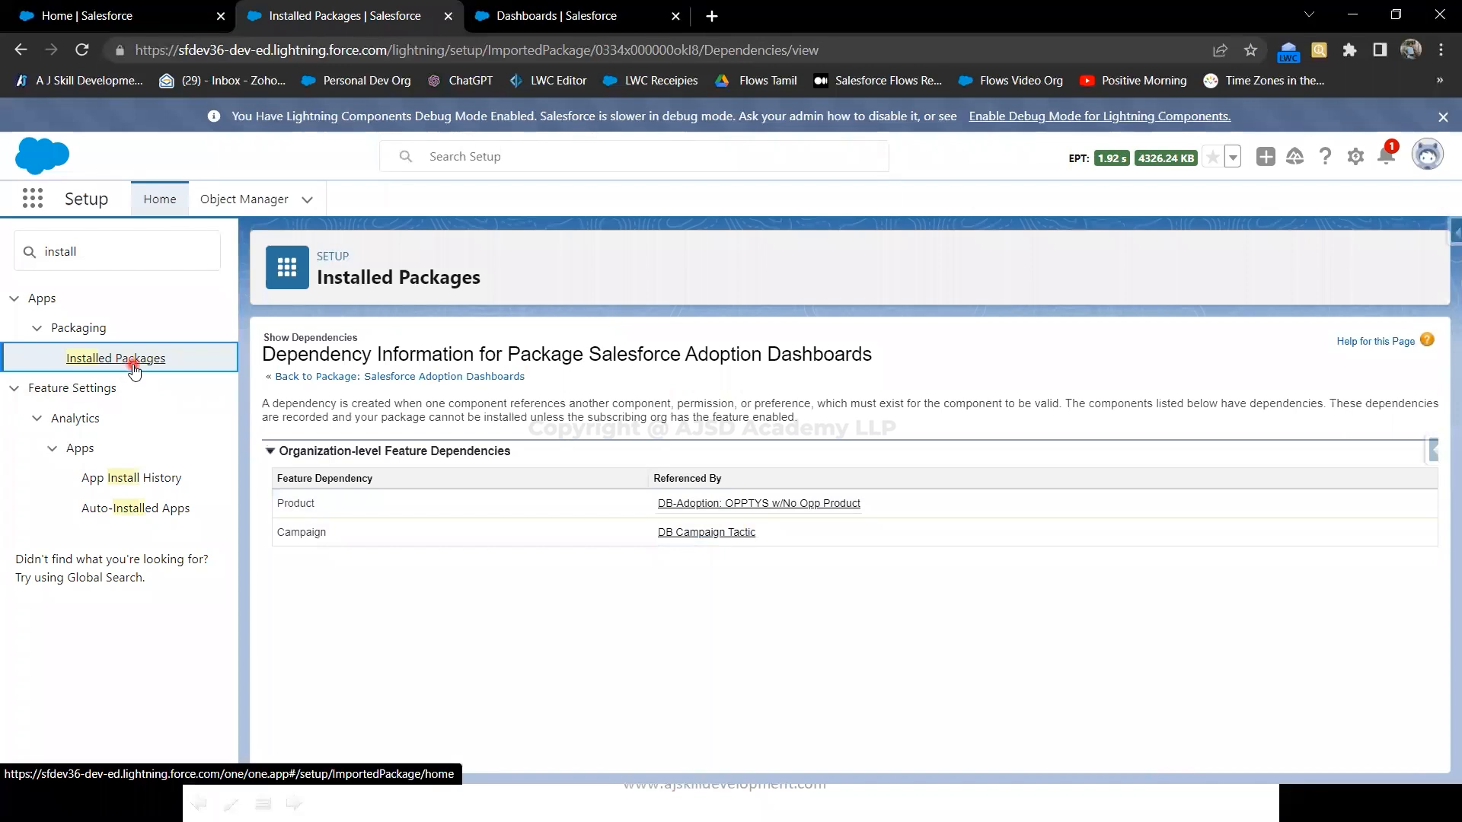
pyautogui.click(133, 369)
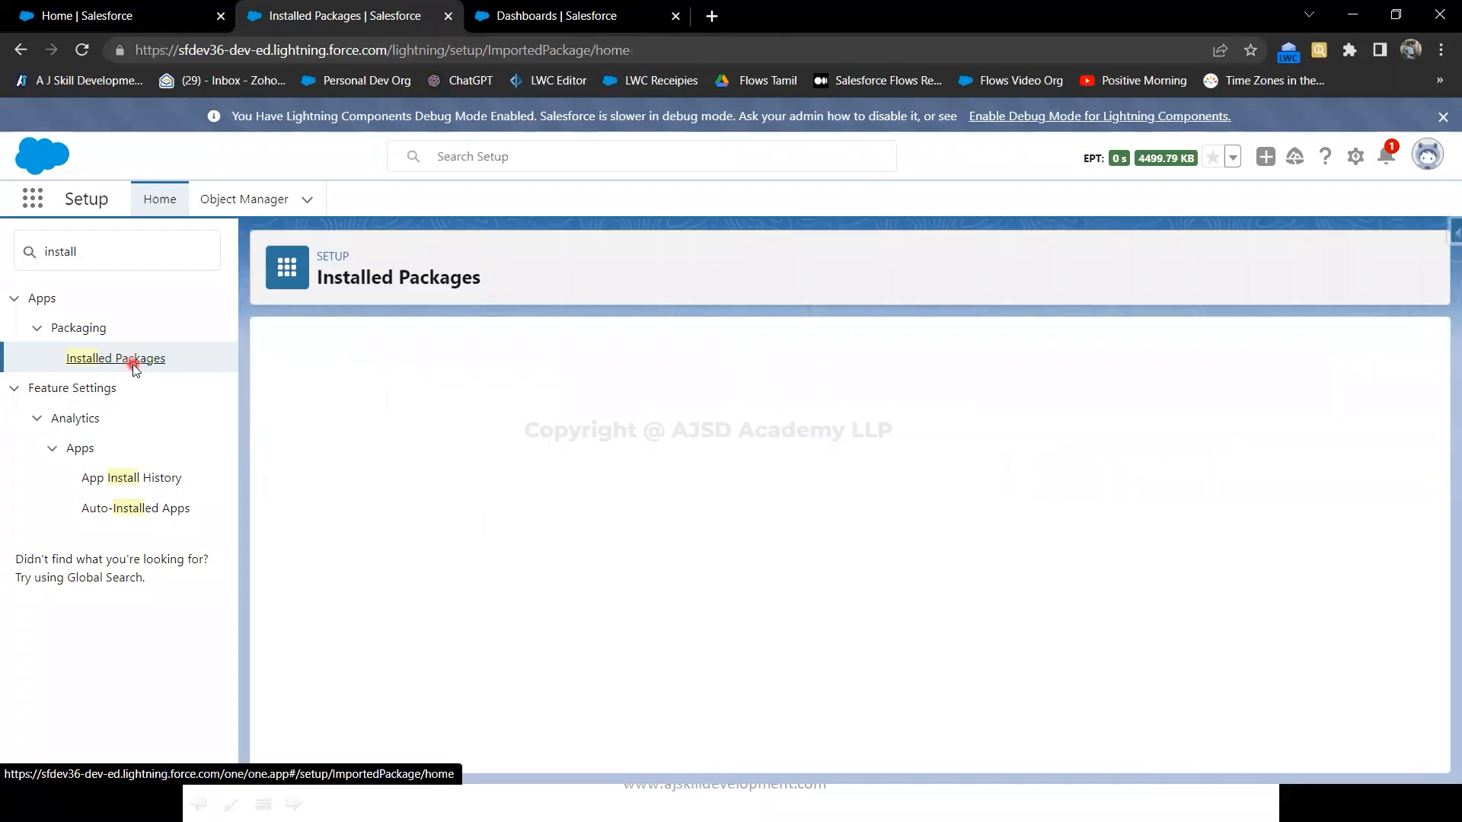
pyautogui.scroll(-2, 392, 596)
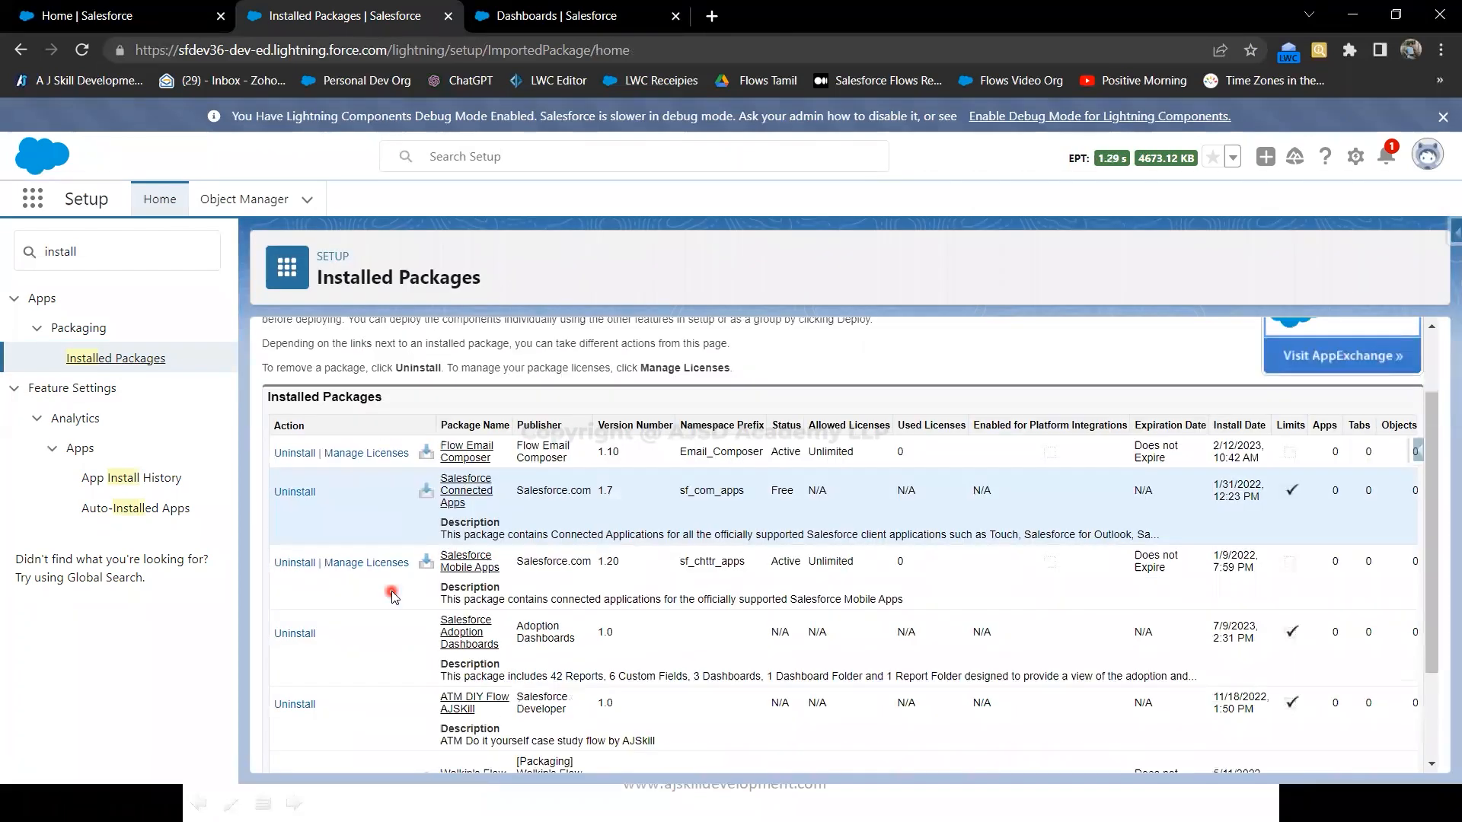
pyautogui.scroll(-3, 393, 596)
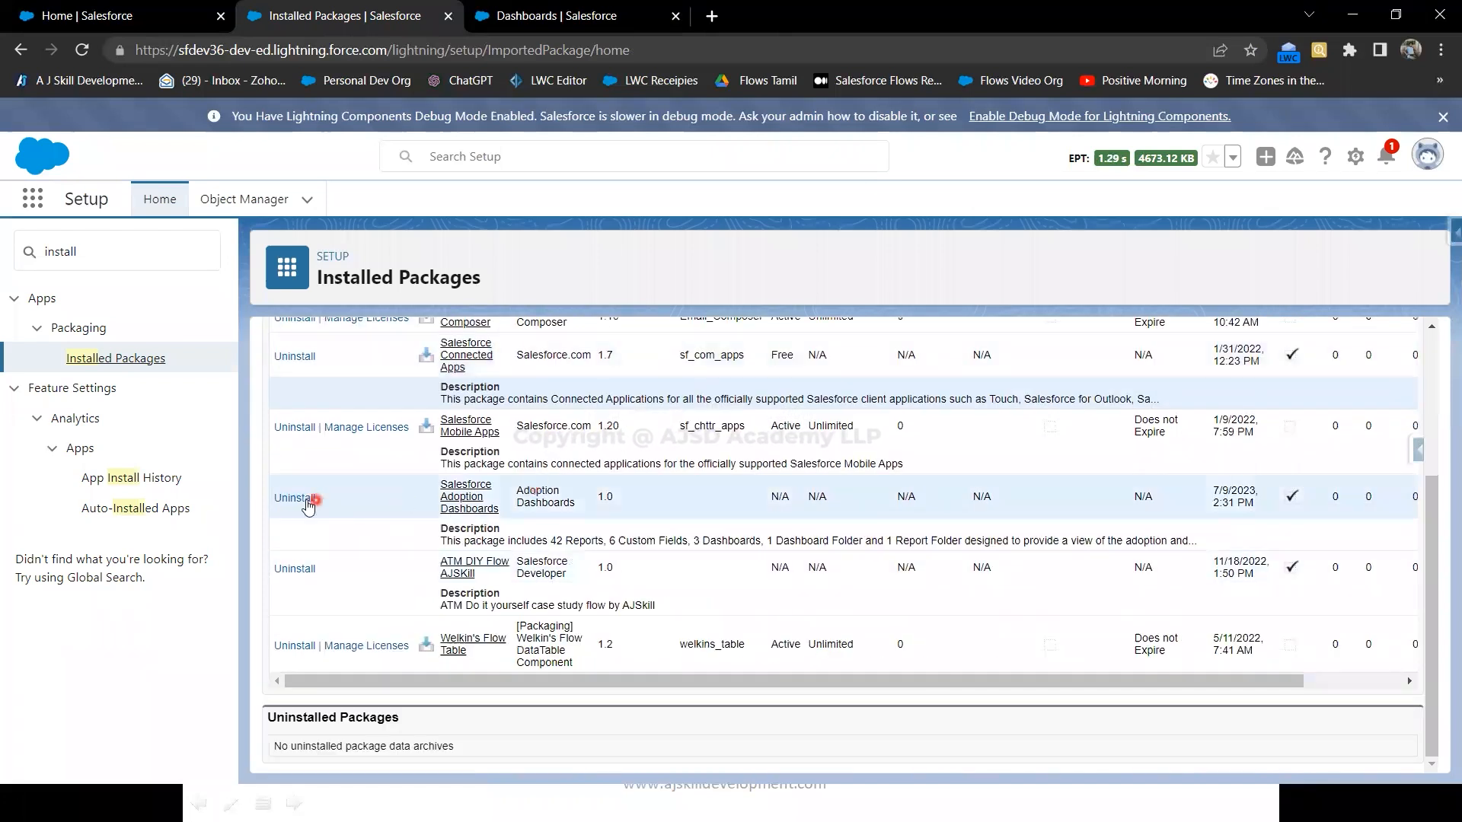
pyautogui.click(309, 507)
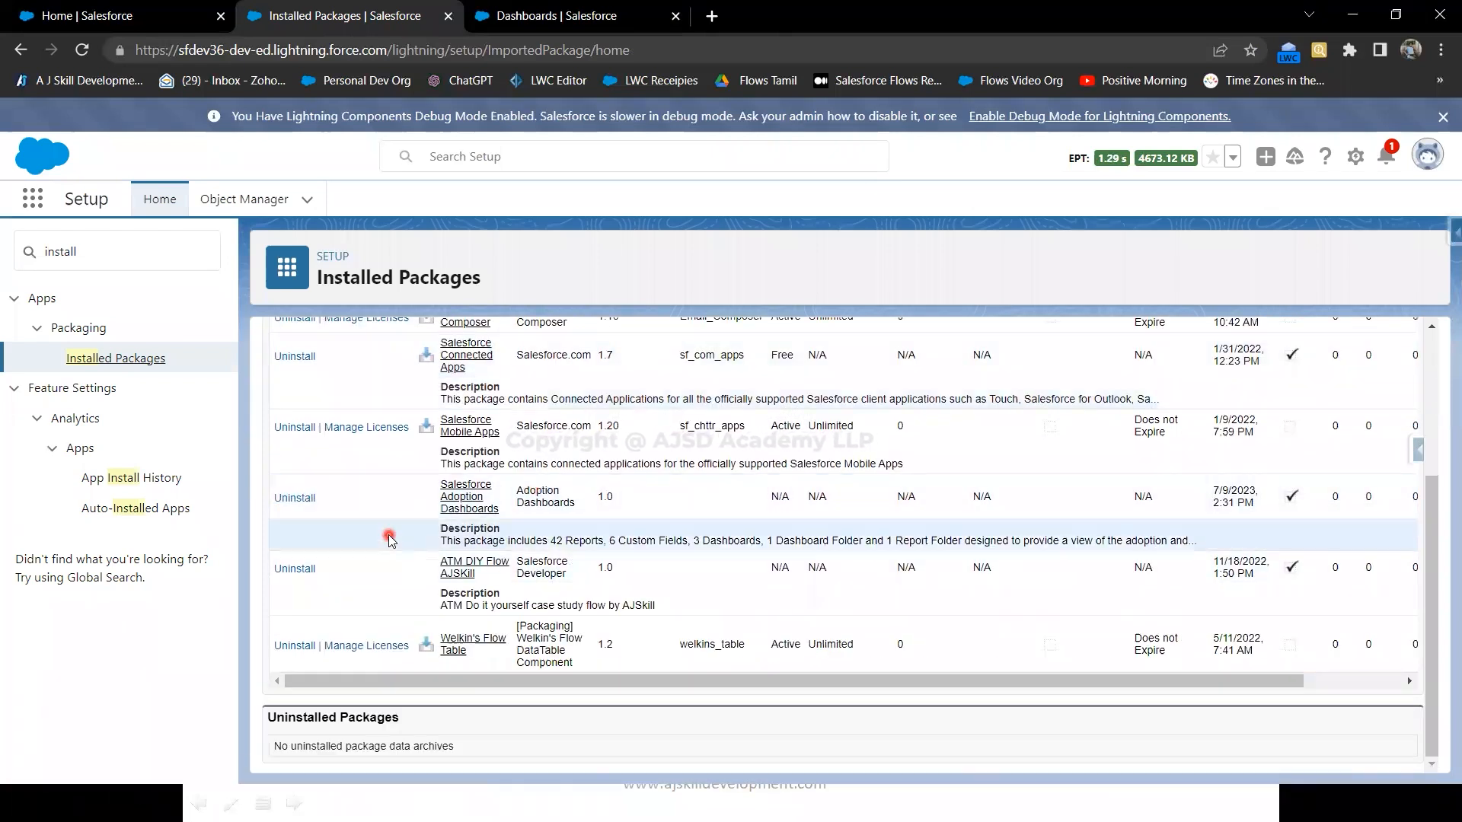
pyautogui.click(296, 503)
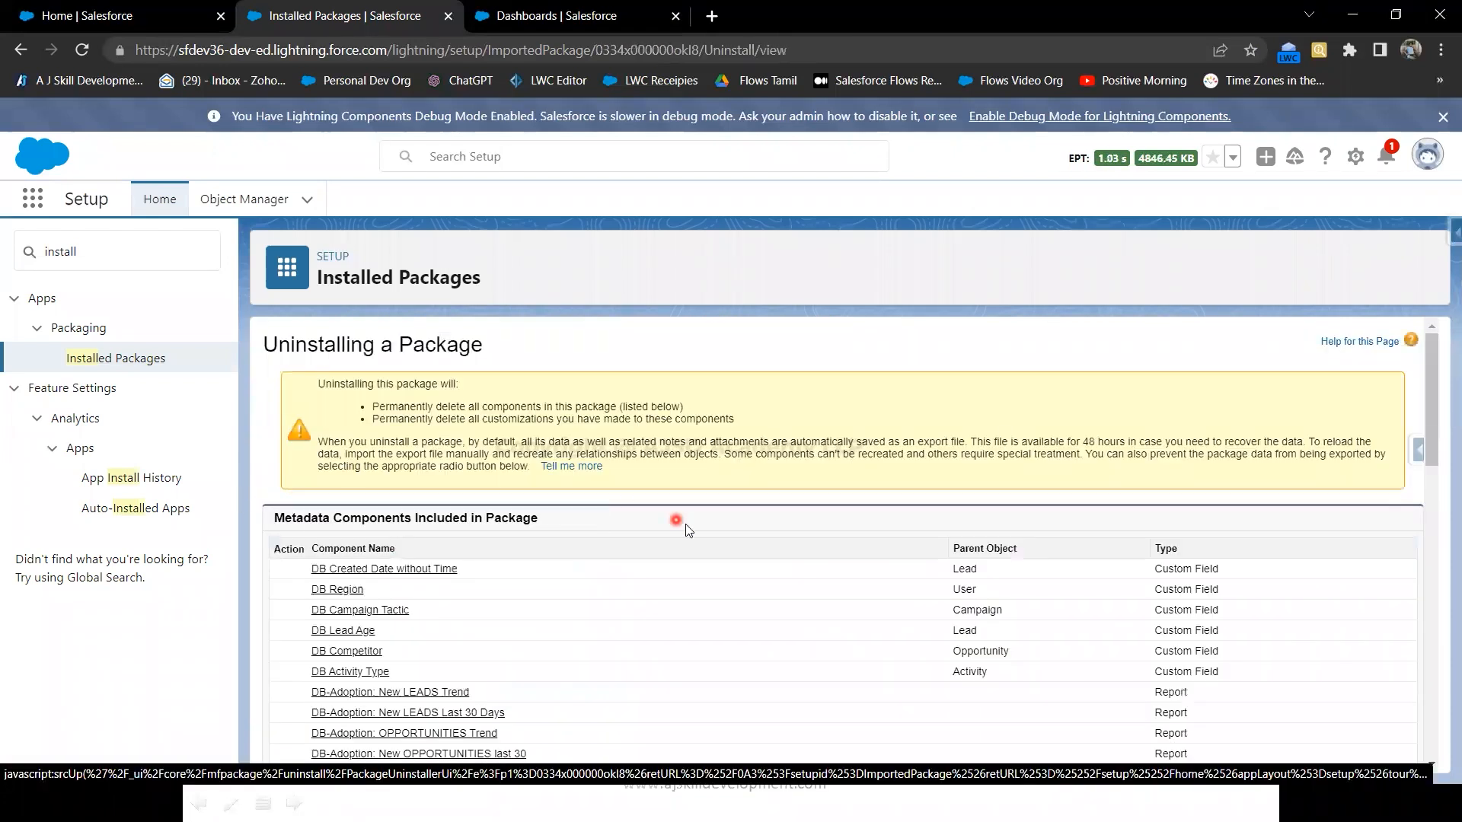
# - Try to uninstall the package without saving a copy of its data, then return to the Installed Packages list
pyautogui.scroll(-2, 645, 577)
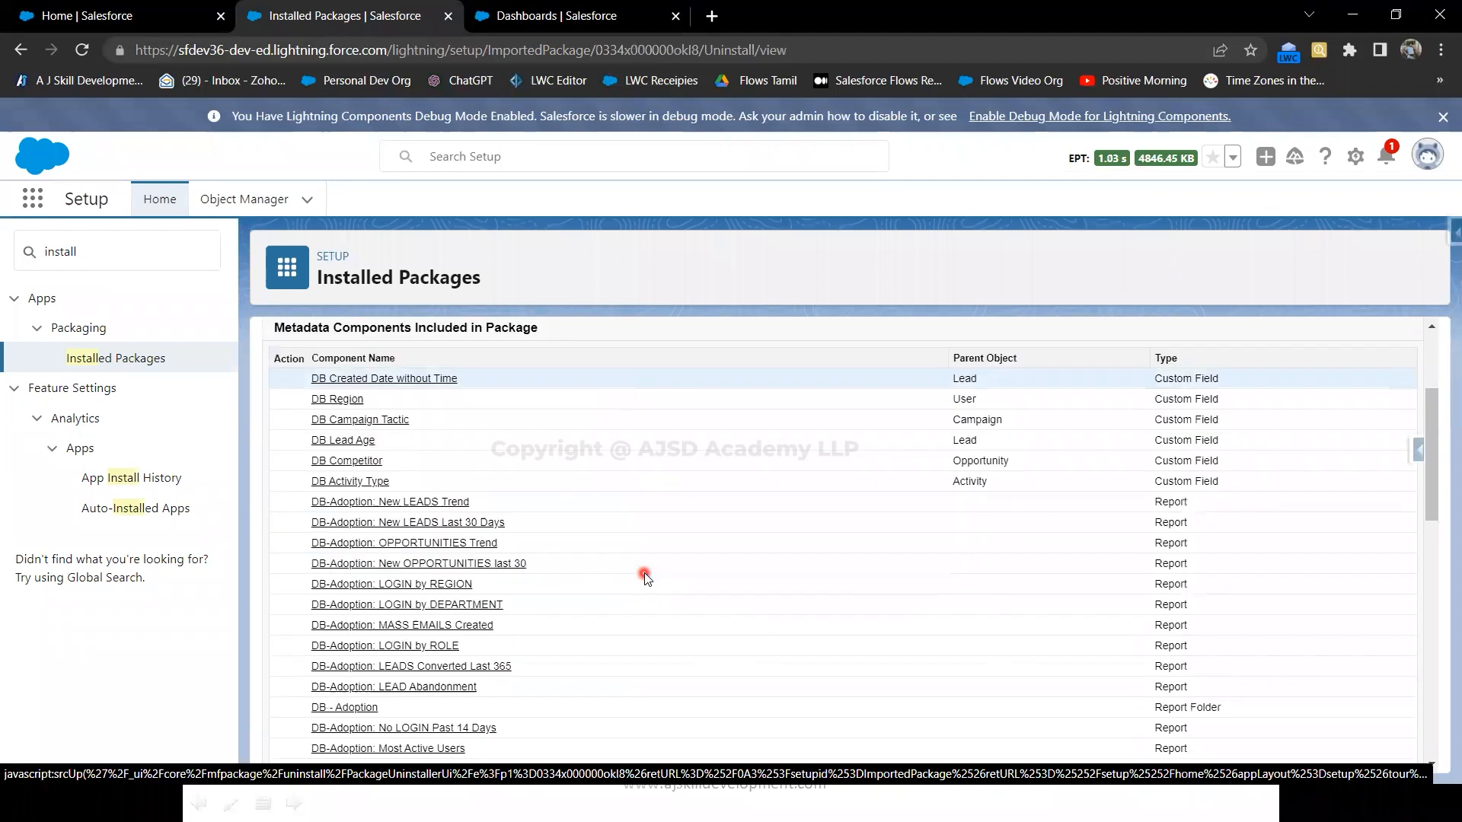
pyautogui.scroll(2, 644, 576)
pyautogui.scroll(-10, 644, 576)
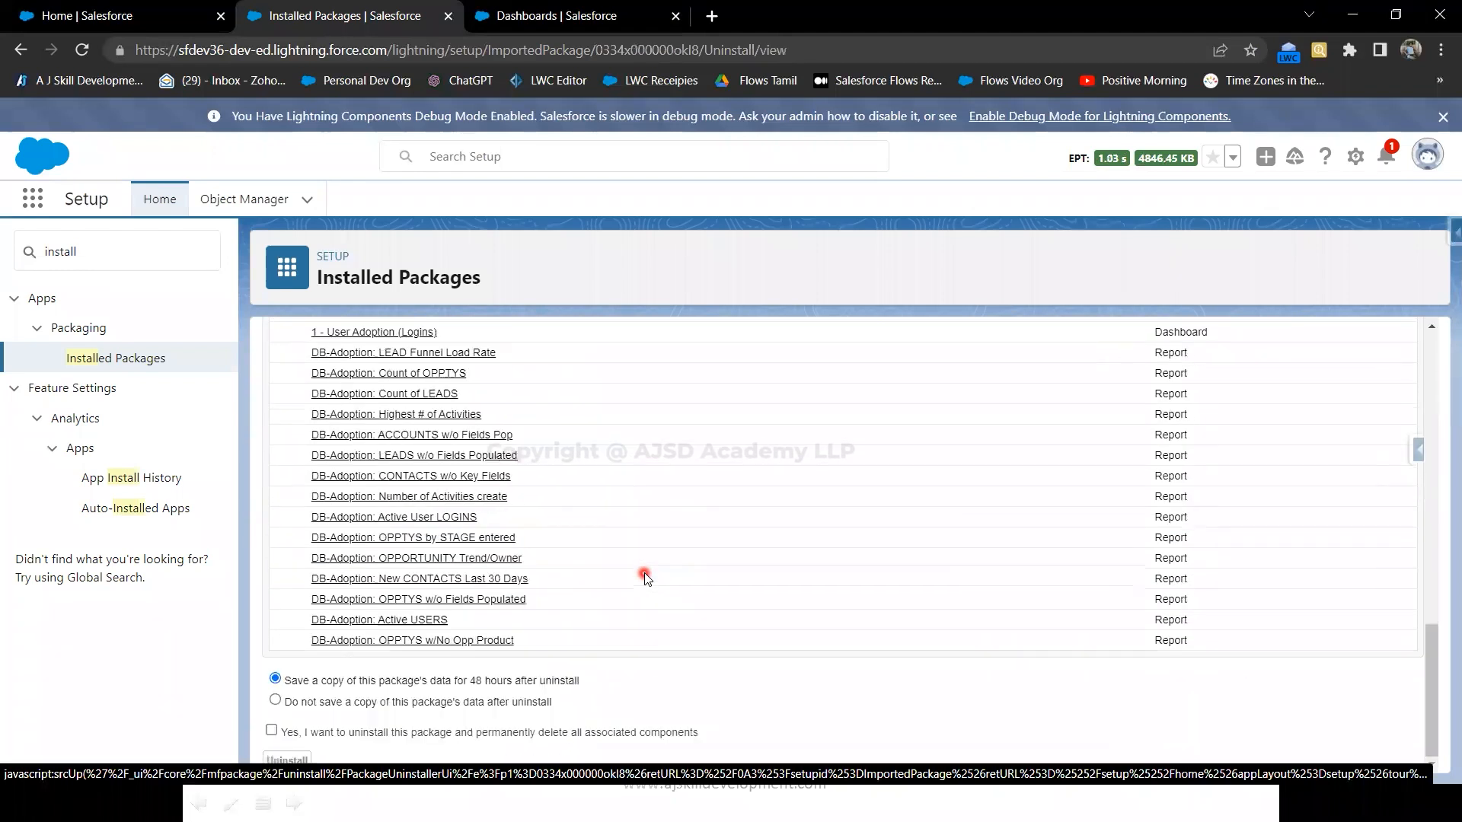
pyautogui.scroll(10, 644, 574)
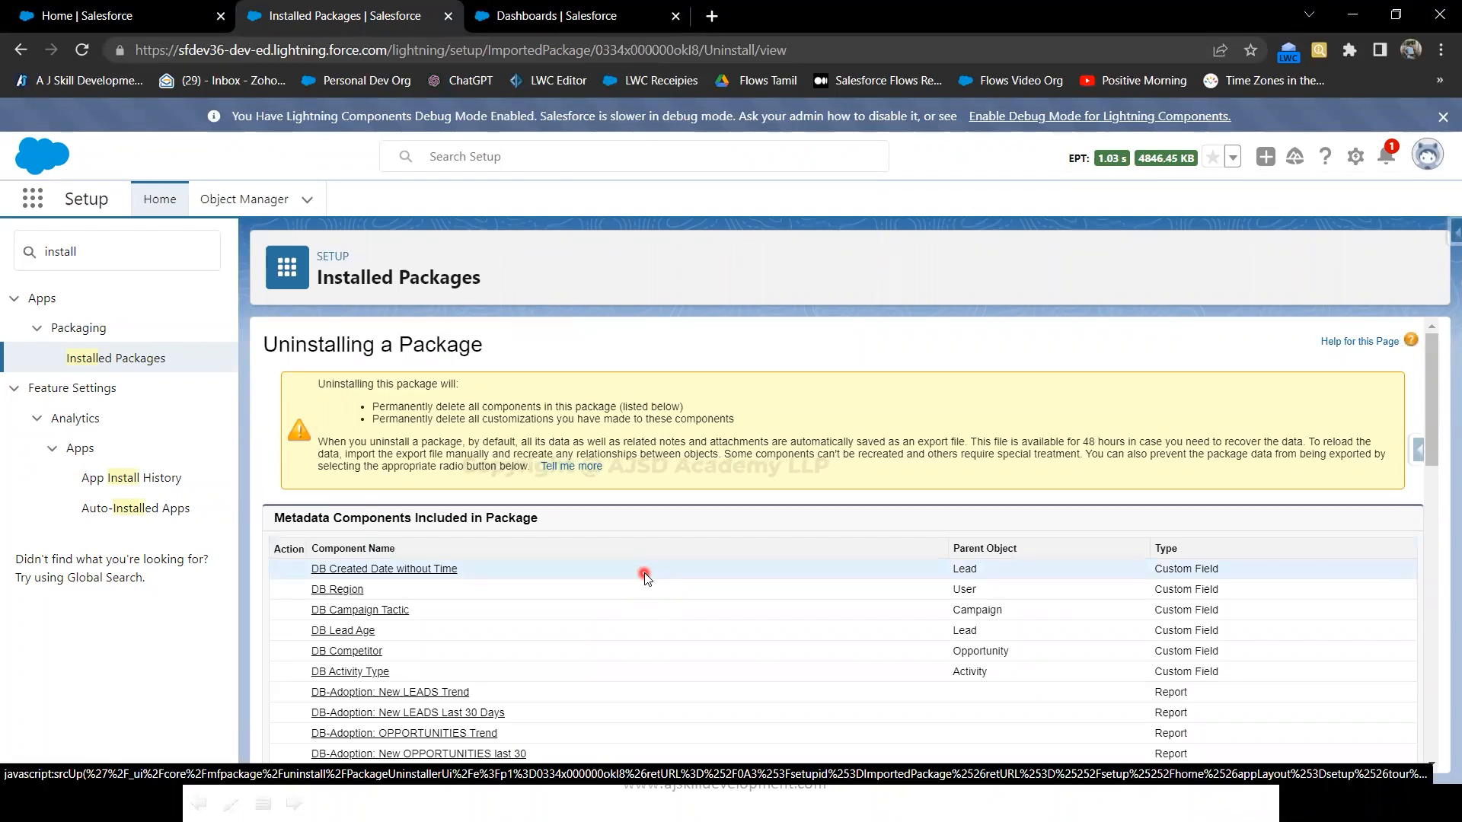
pyautogui.scroll(-10, 644, 577)
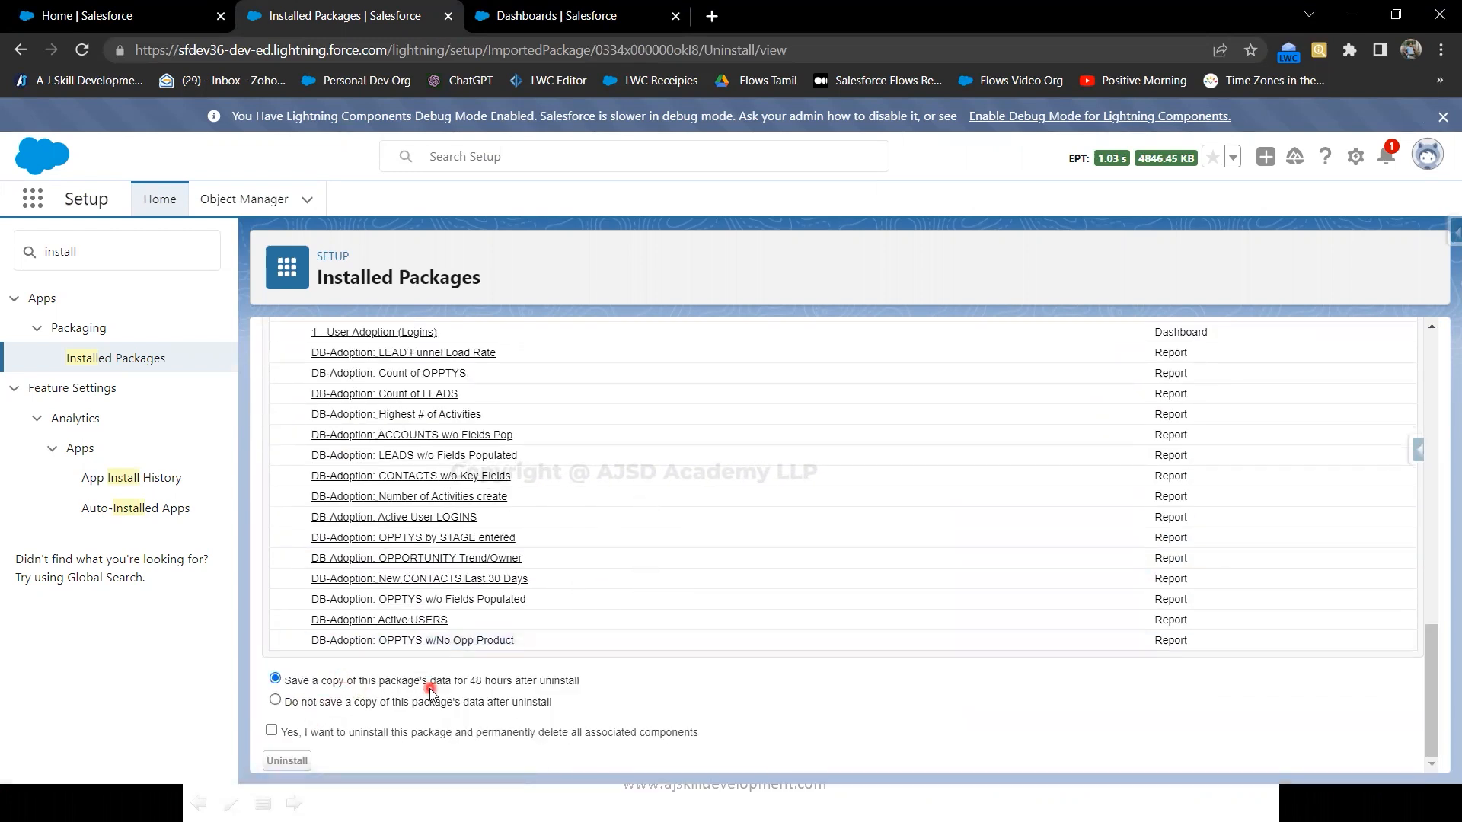
pyautogui.click(276, 700)
pyautogui.click(823, 169)
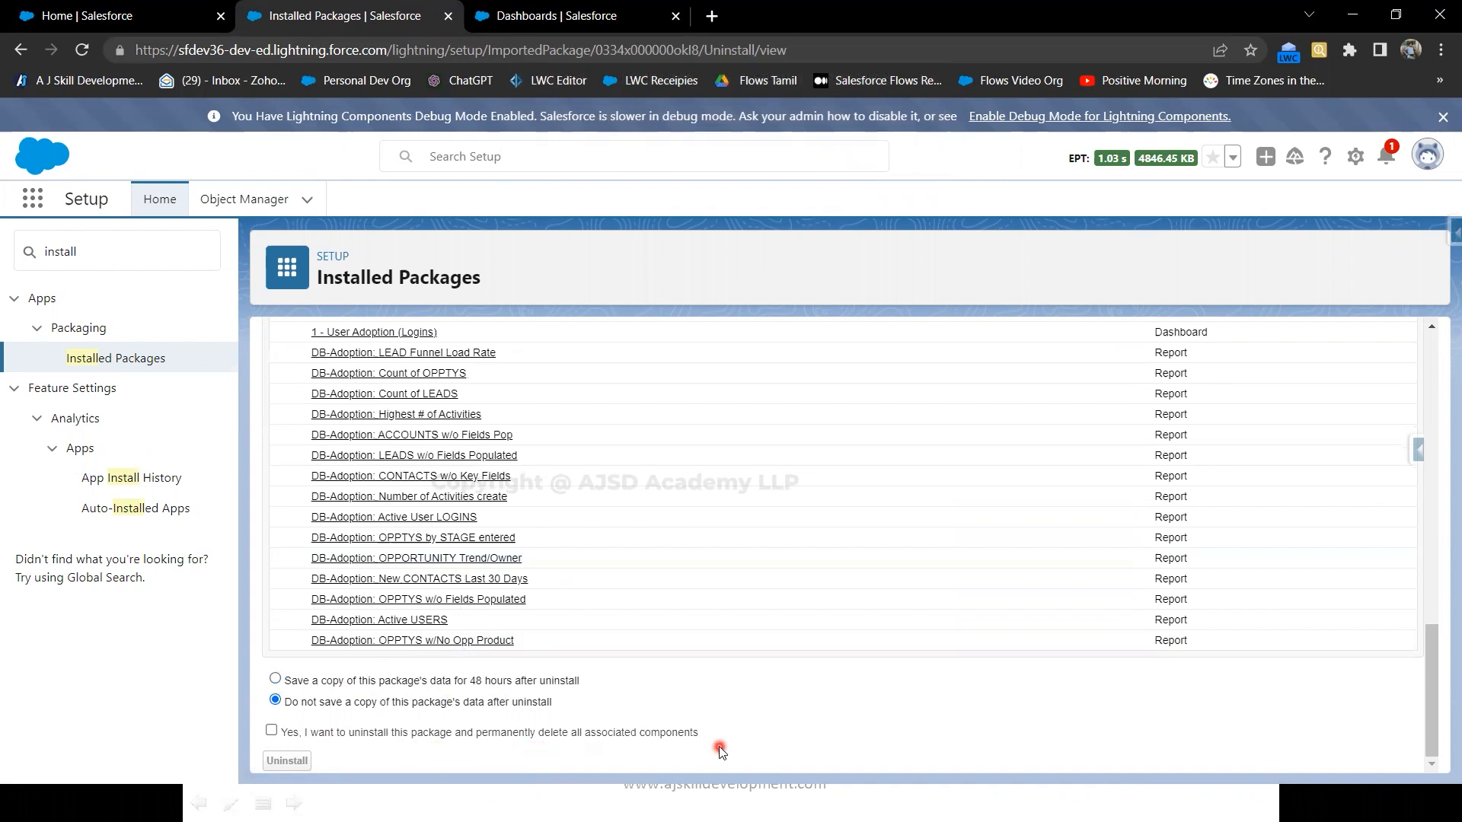
pyautogui.click(271, 730)
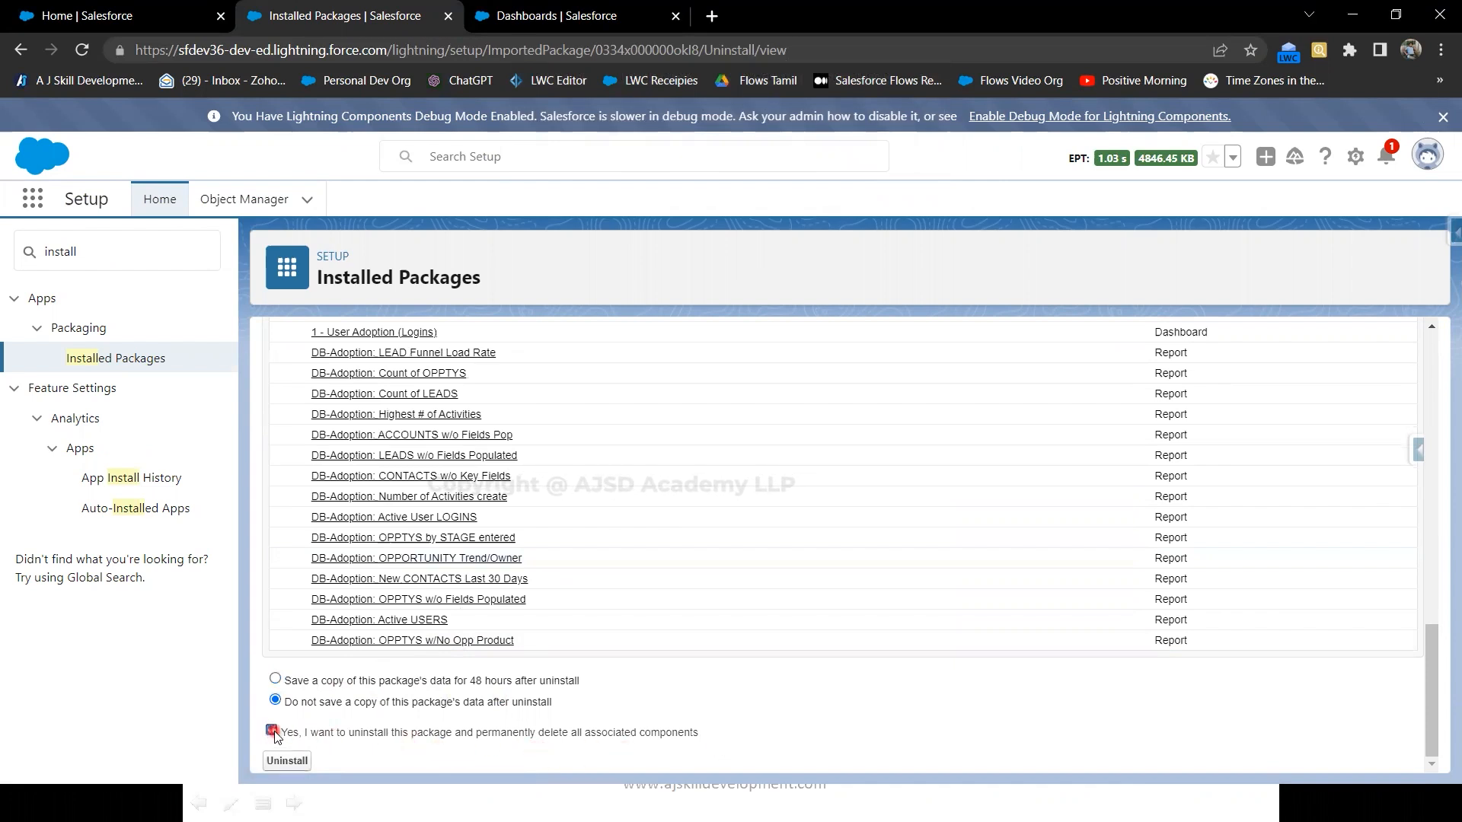
pyautogui.click(297, 764)
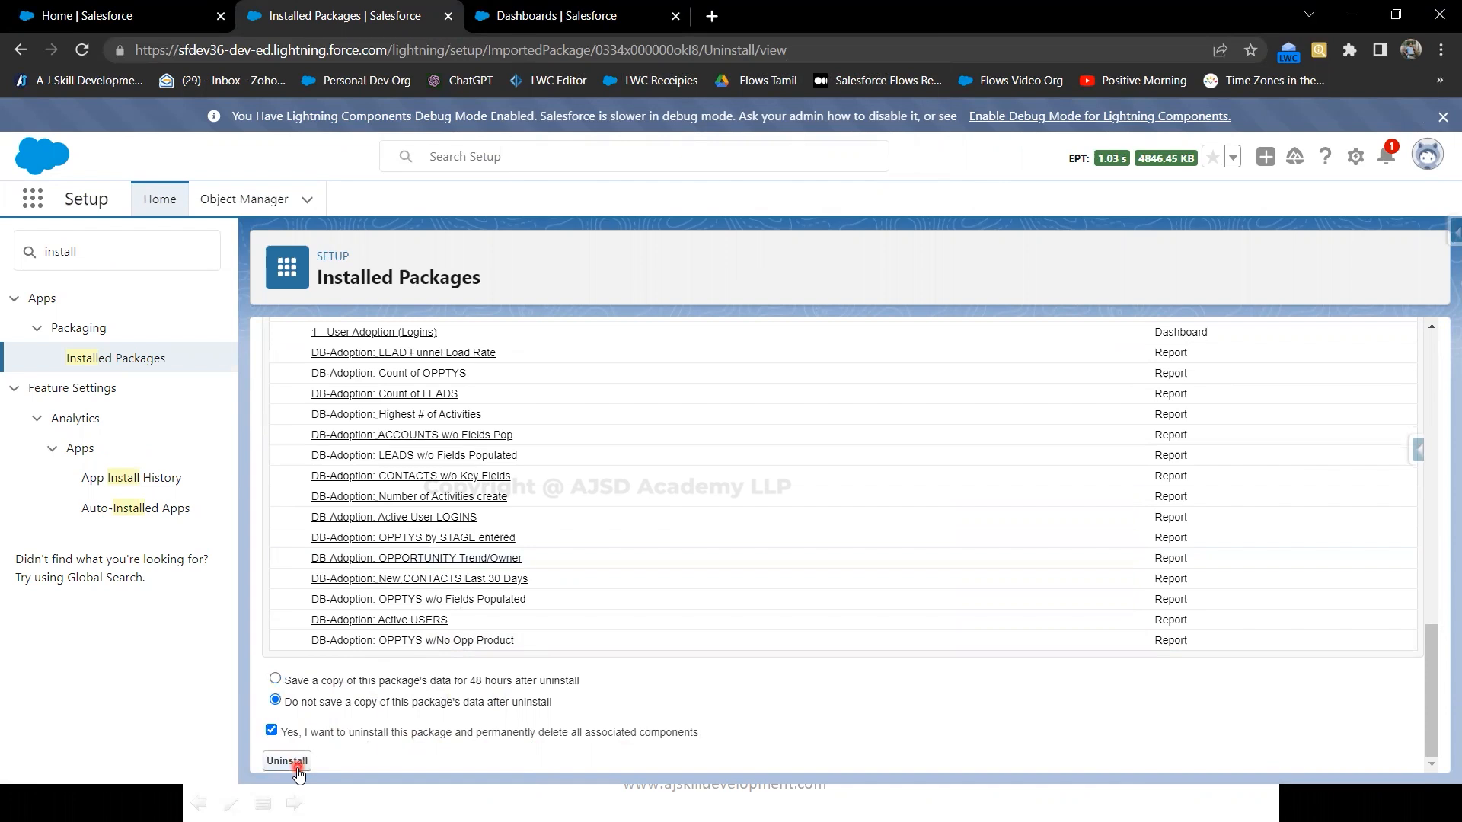
pyautogui.click(288, 762)
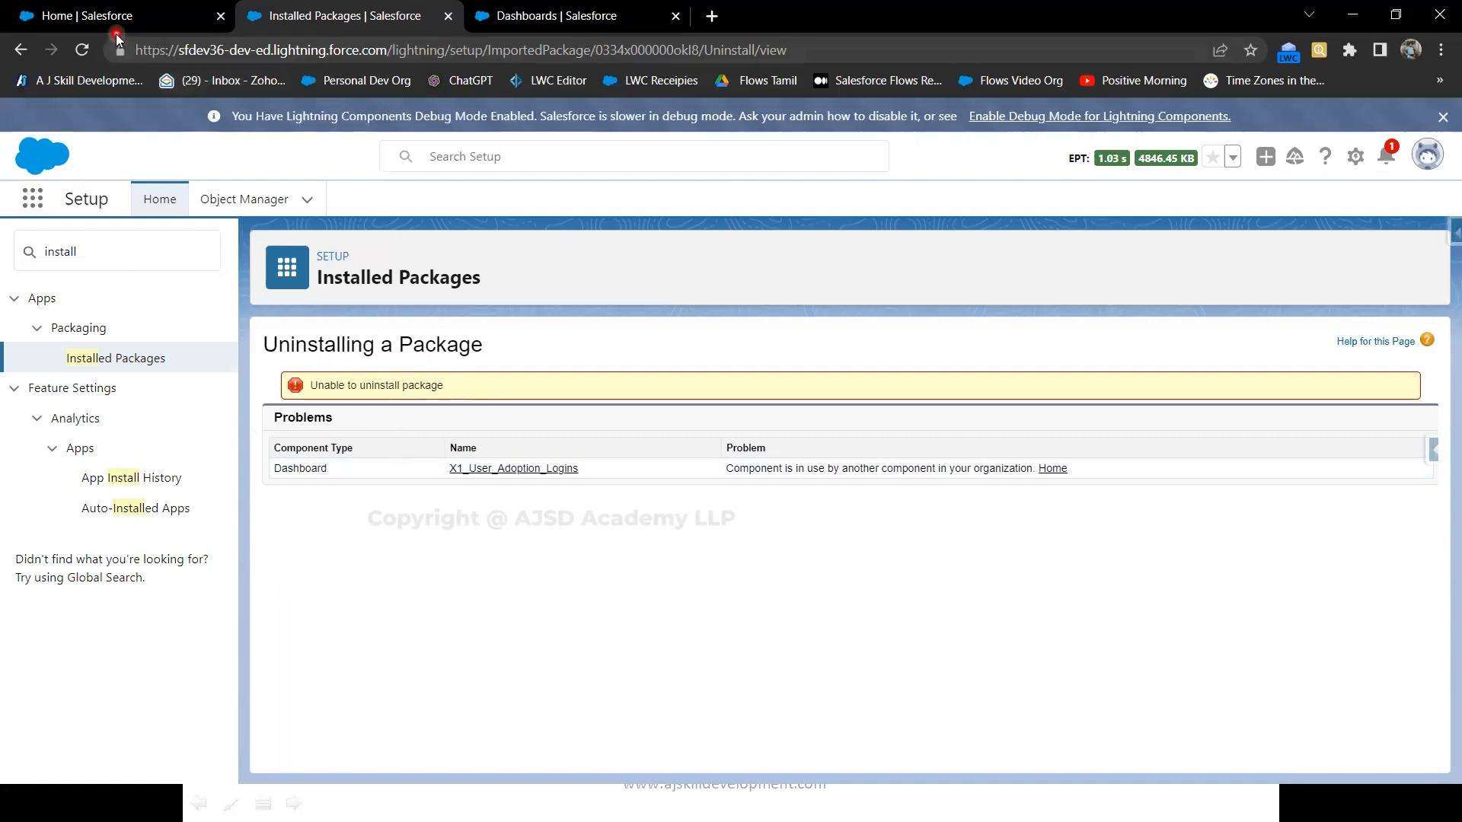
pyautogui.click(137, 354)
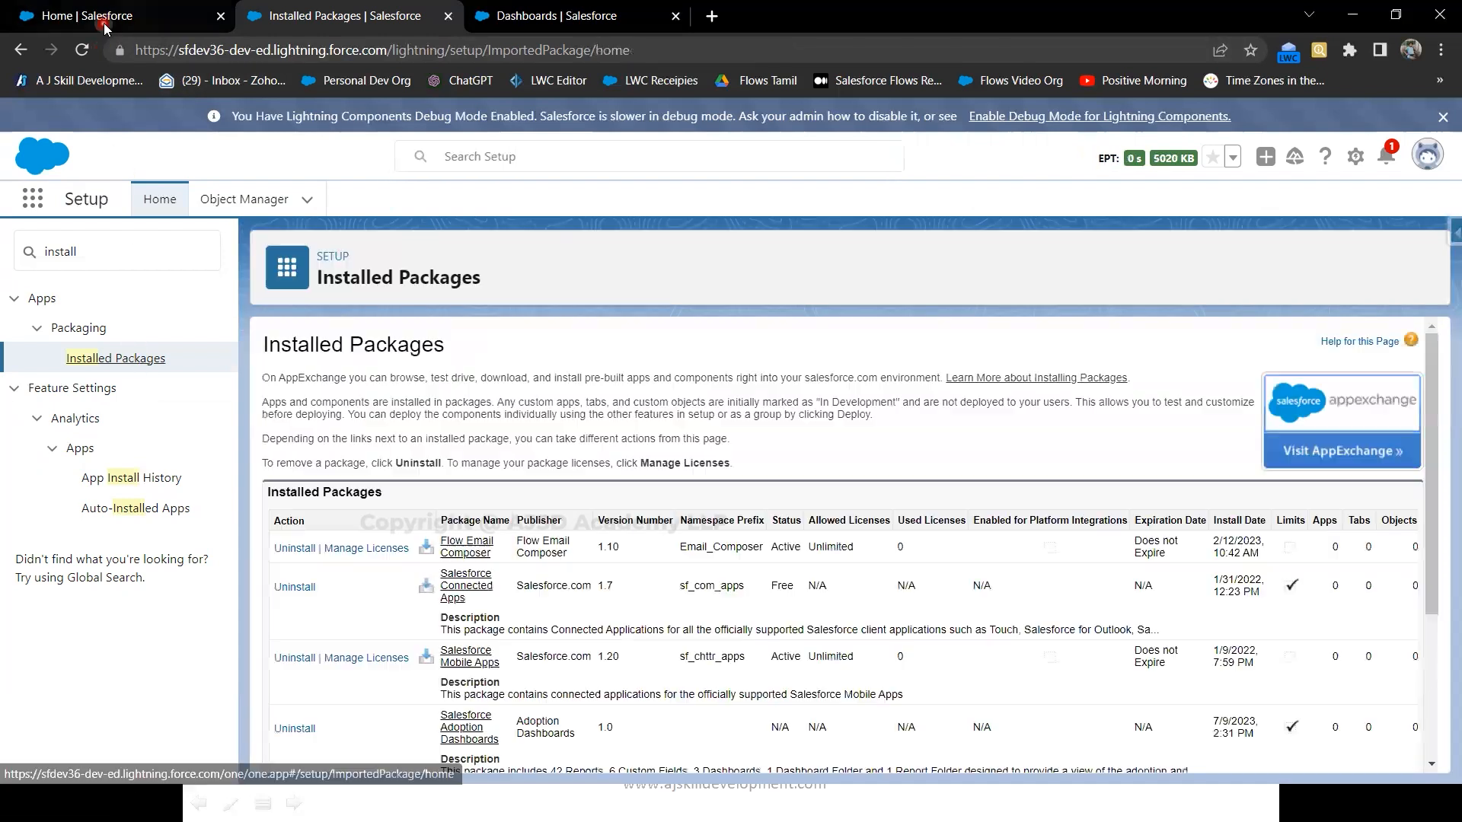
# - Remove the 1 - User Adoption (Logins) dashboard from the Home page in Lightning App Builder, save and return to Home
pyautogui.click(104, 22)
pyautogui.click(1341, 159)
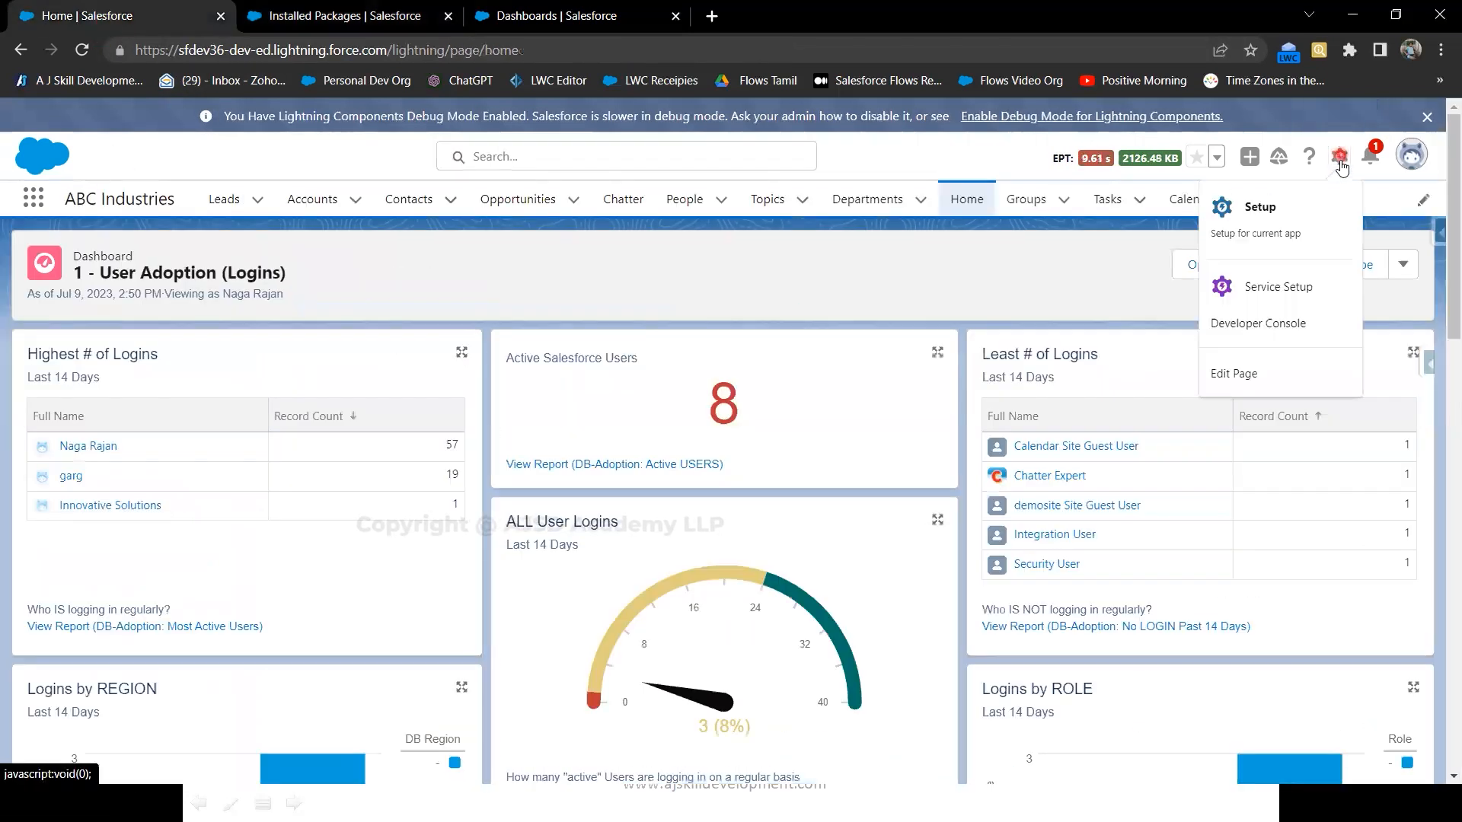
pyautogui.click(1233, 374)
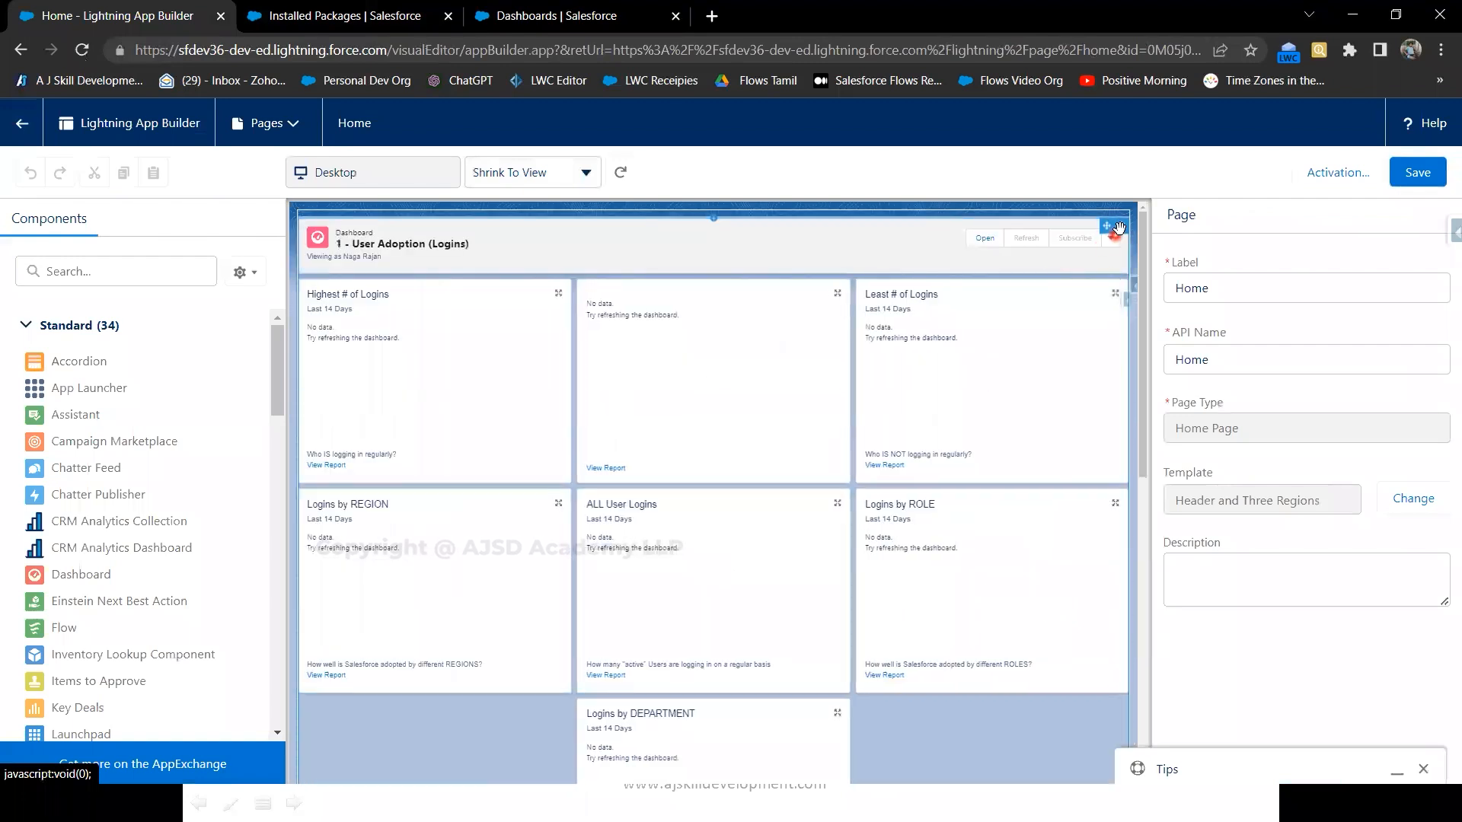
pyautogui.click(1121, 228)
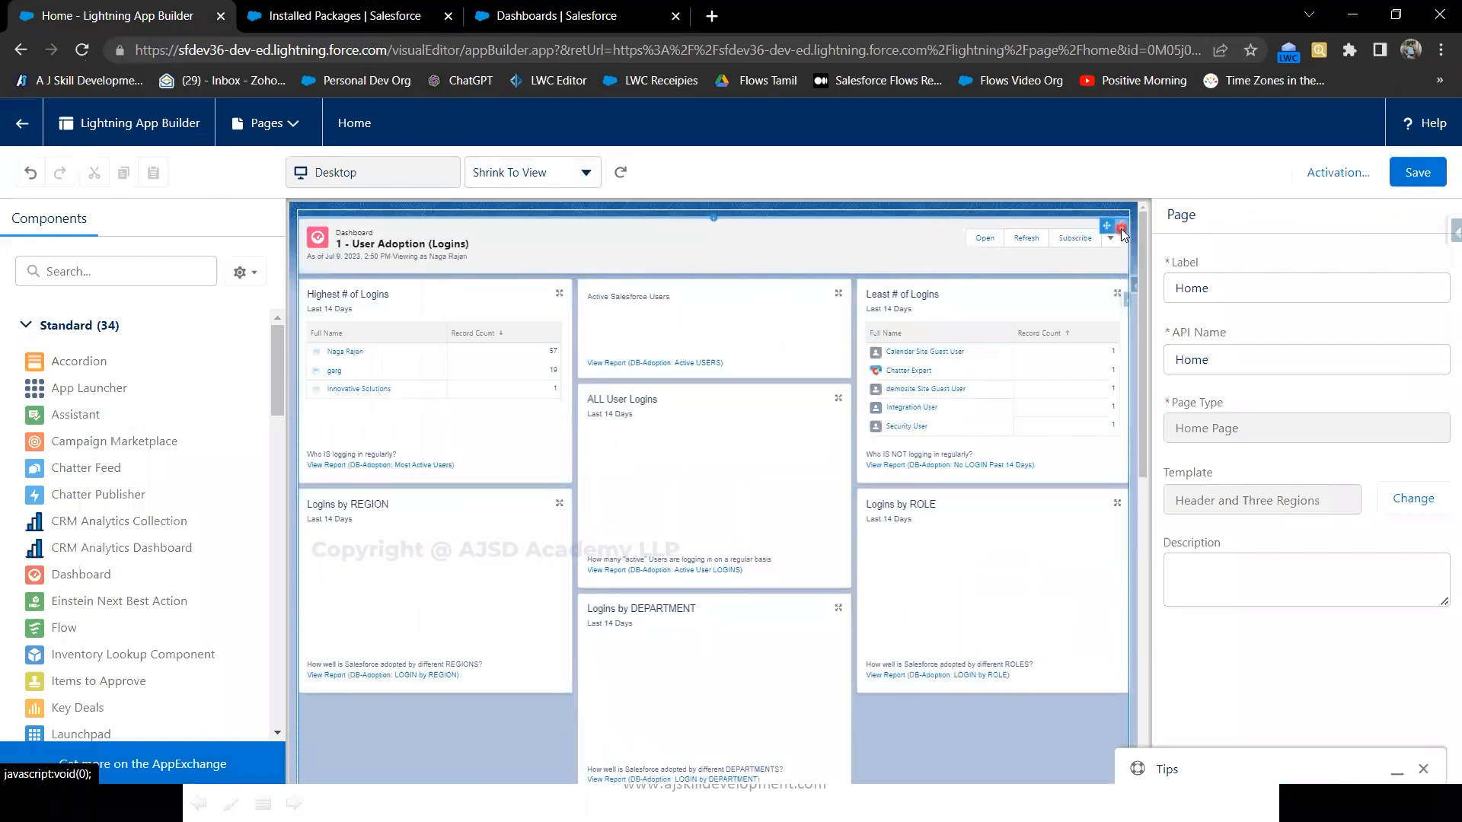
pyautogui.click(1416, 172)
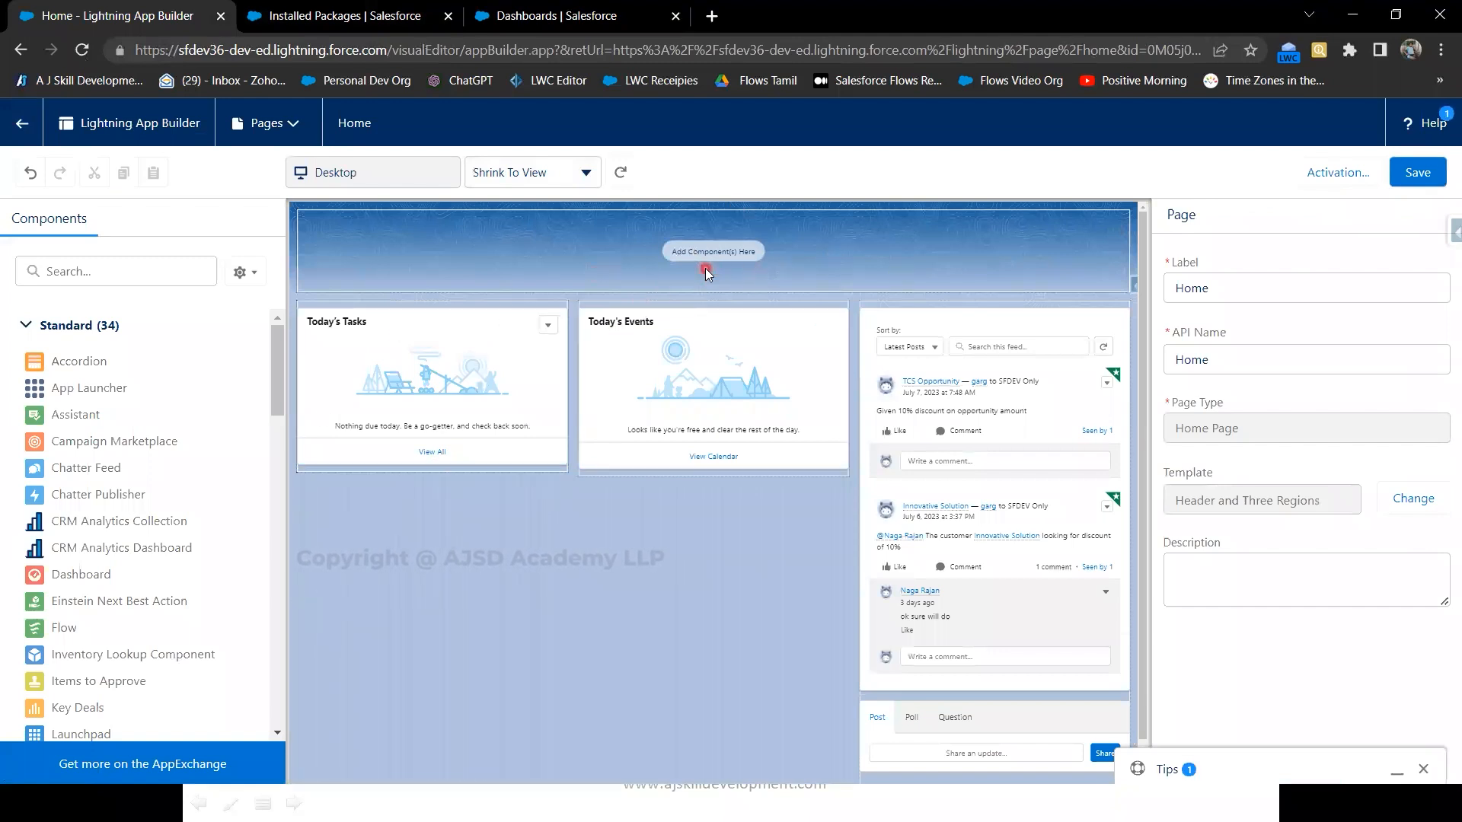
pyautogui.click(1414, 173)
pyautogui.click(22, 123)
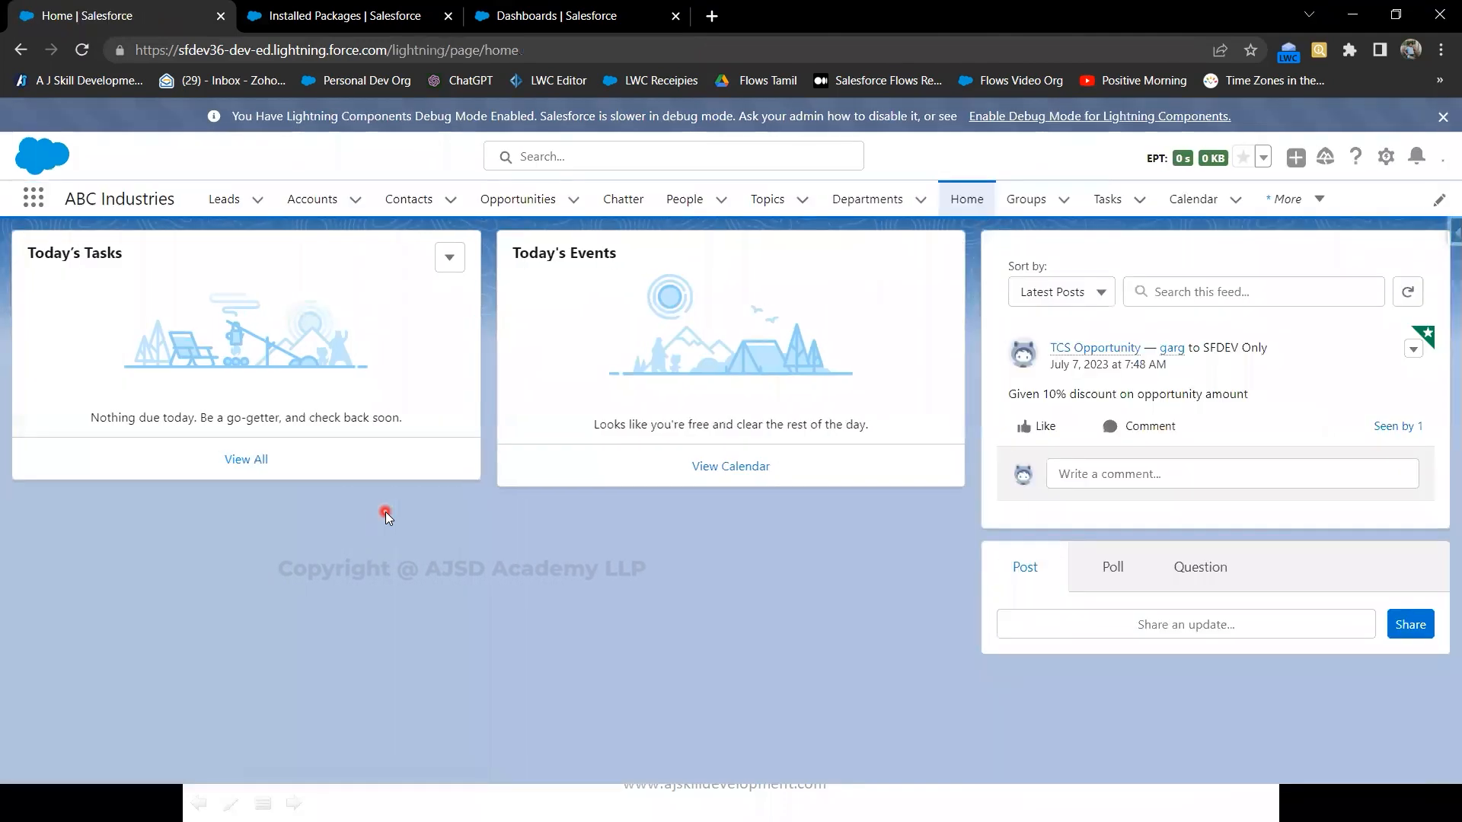
# - Go back to the Installed Packages list and start the uninstall of Salesforce Adoption Dashboards again
pyautogui.click(514, 15)
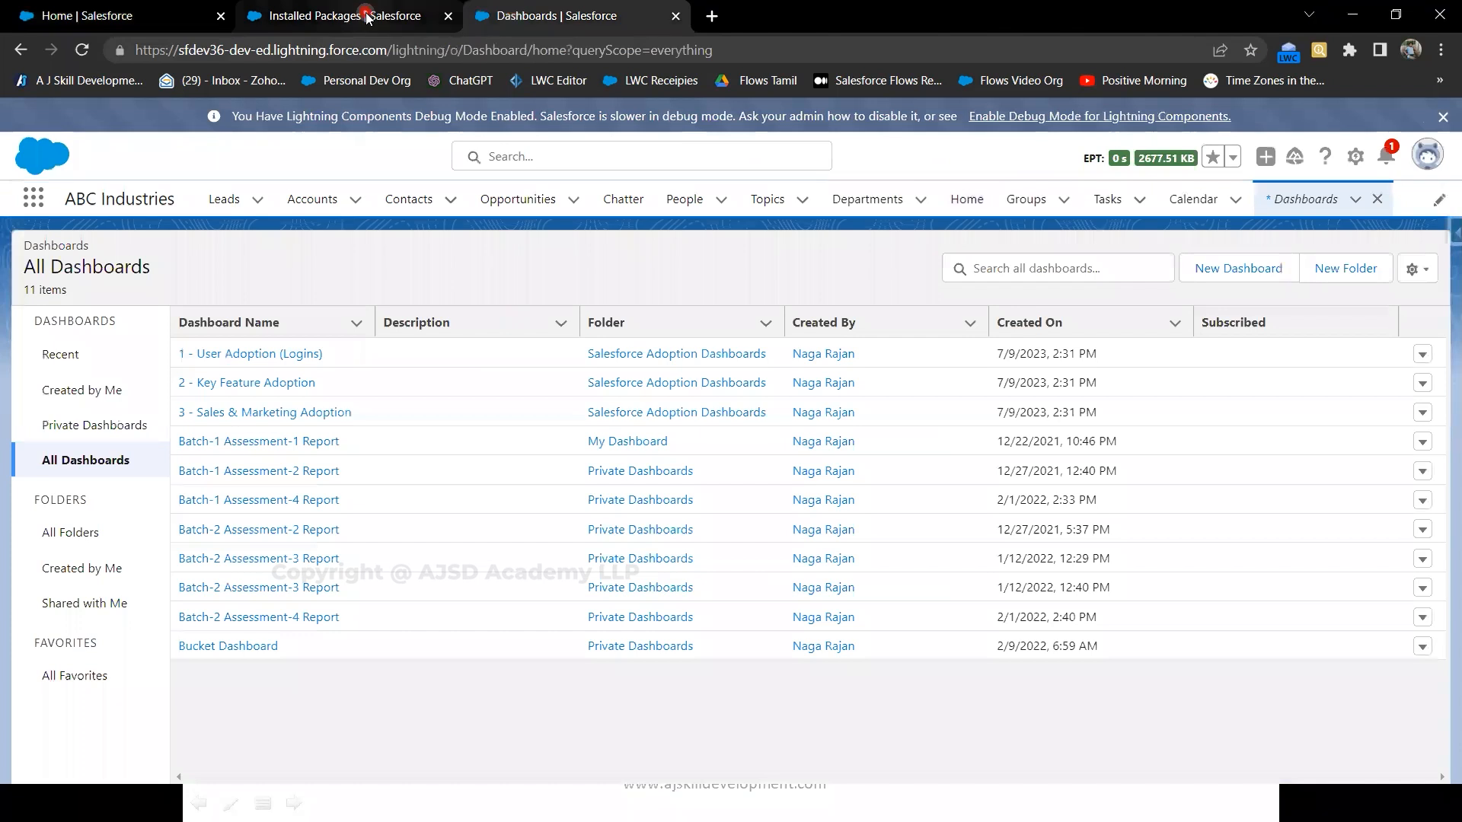
pyautogui.click(366, 17)
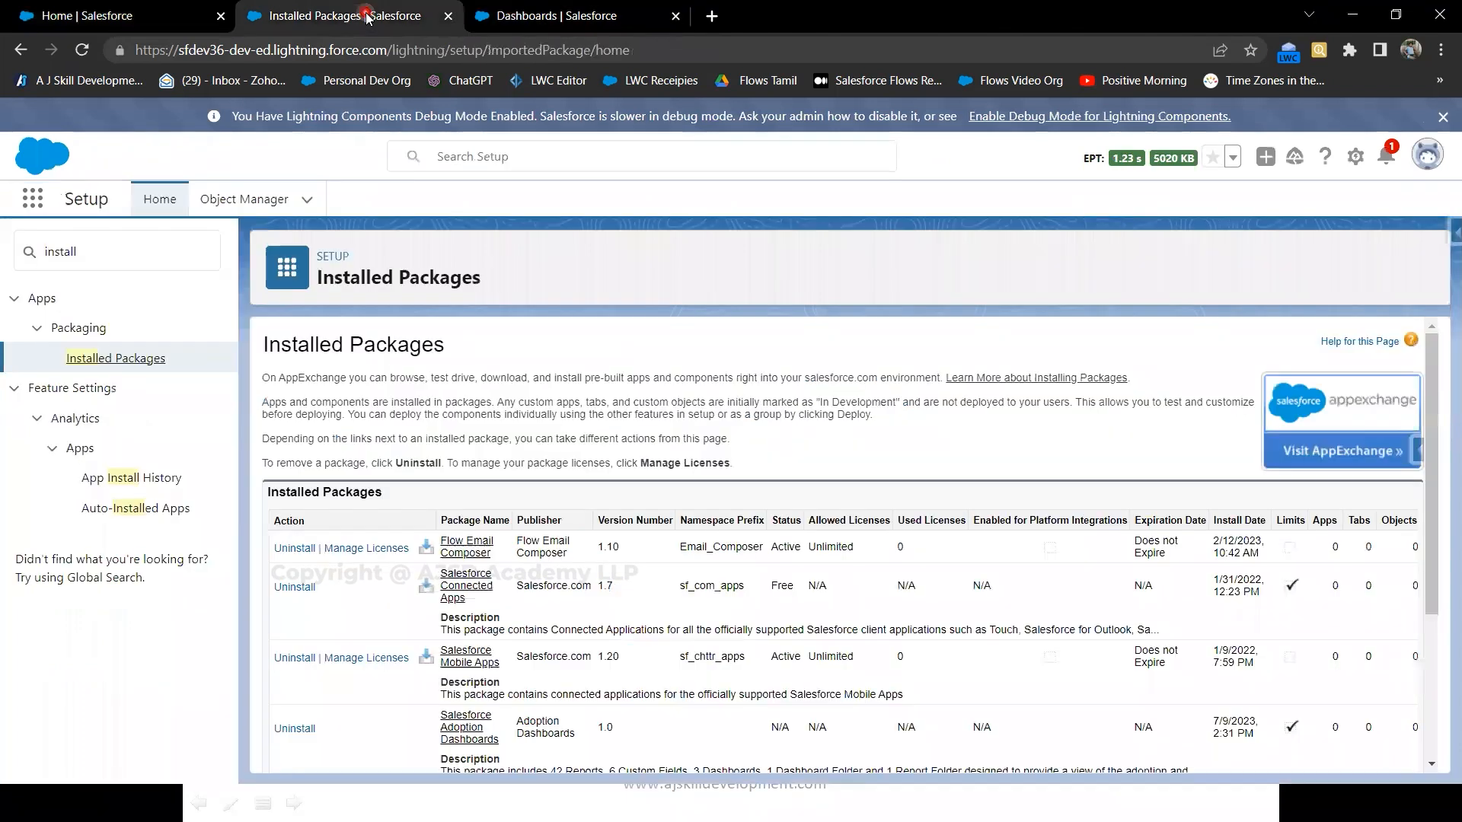
pyautogui.scroll(-3, 446, 585)
pyautogui.click(445, 583)
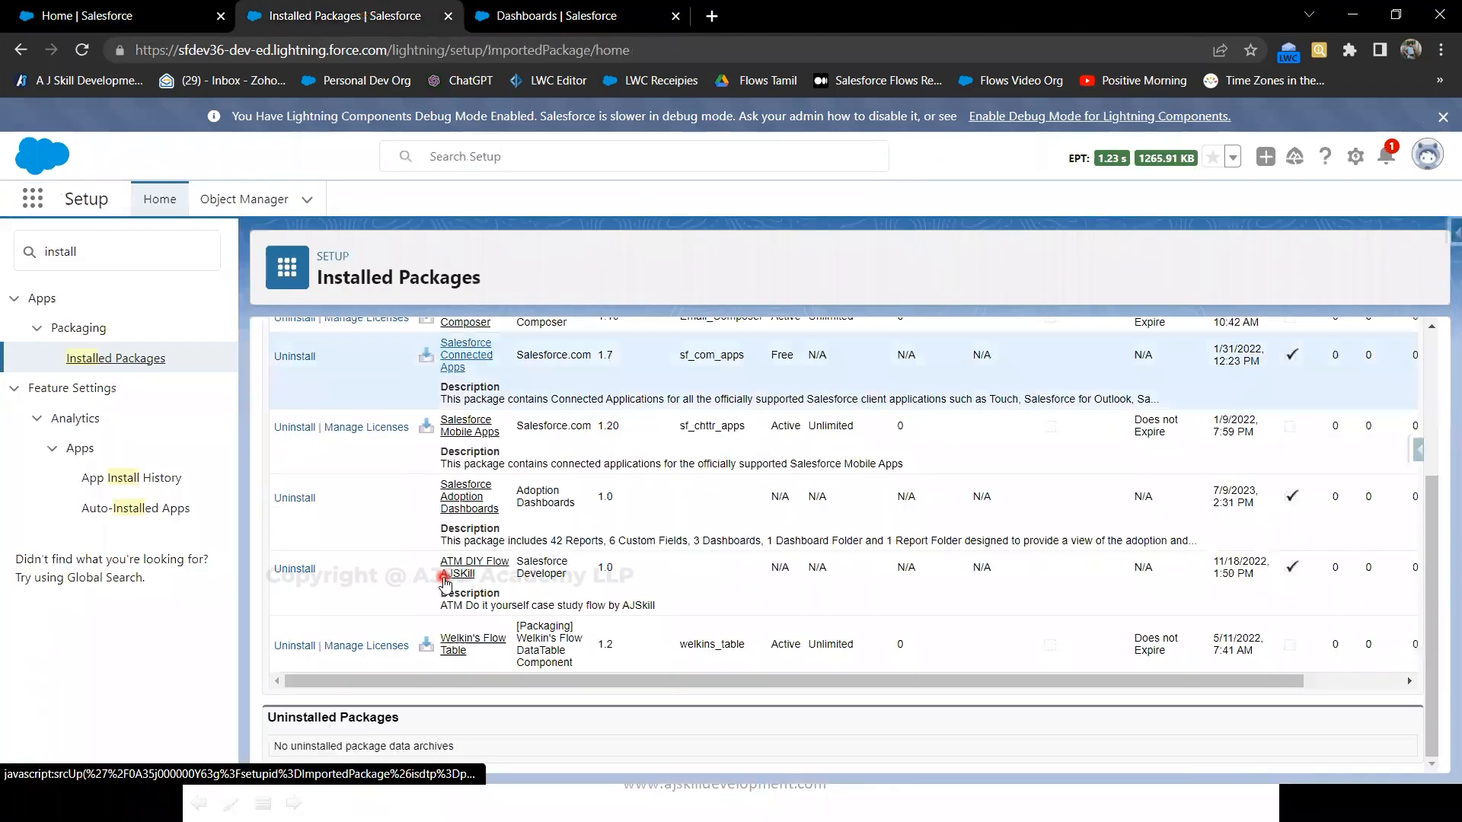
pyautogui.click(288, 505)
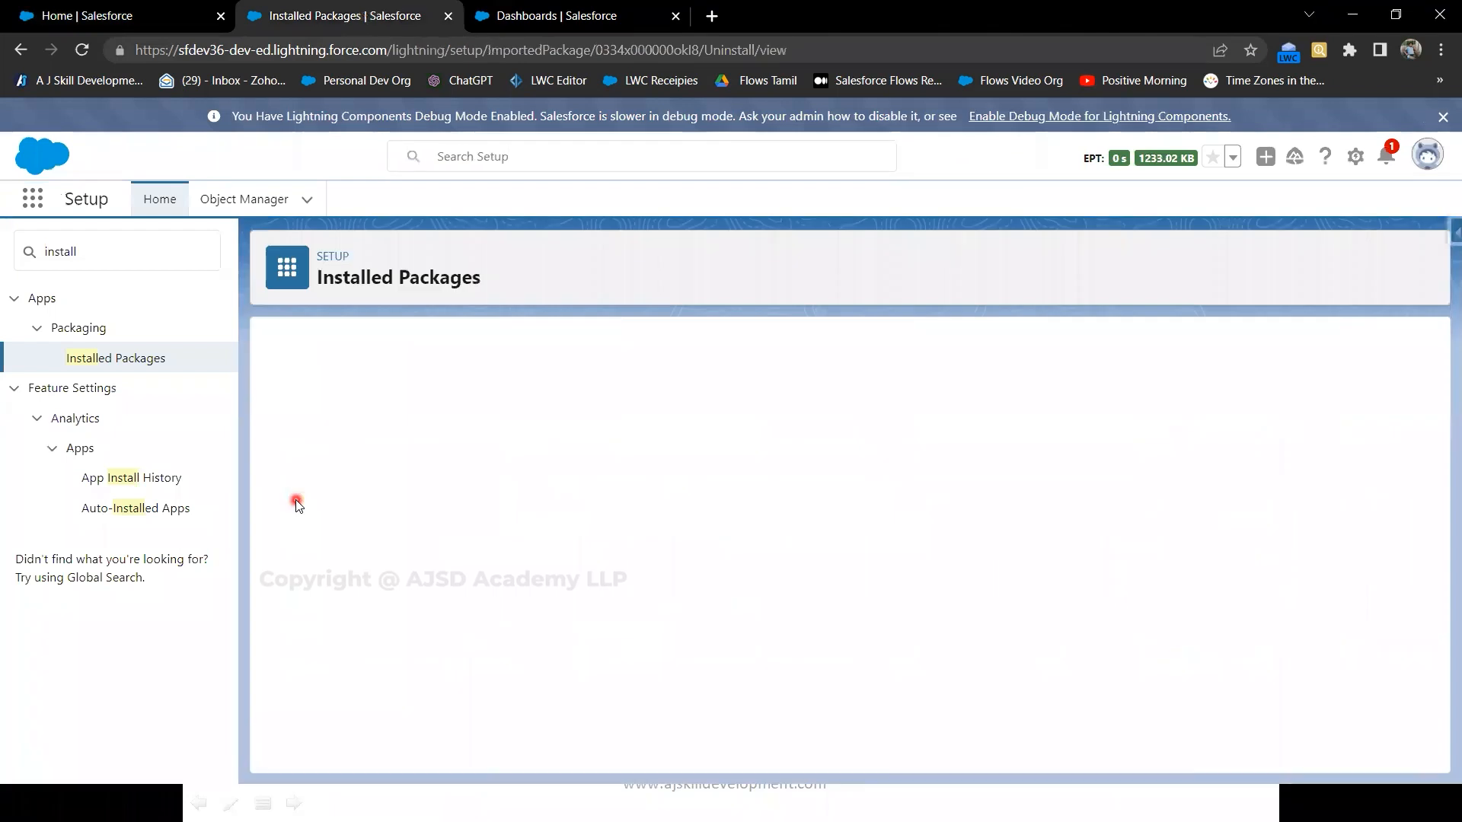
# - Choose not to save a copy of the package's data, accept permanent deletion of all components, and run the uninstall
pyautogui.scroll(-10, 296, 500)
pyautogui.click(275, 680)
pyautogui.click(276, 700)
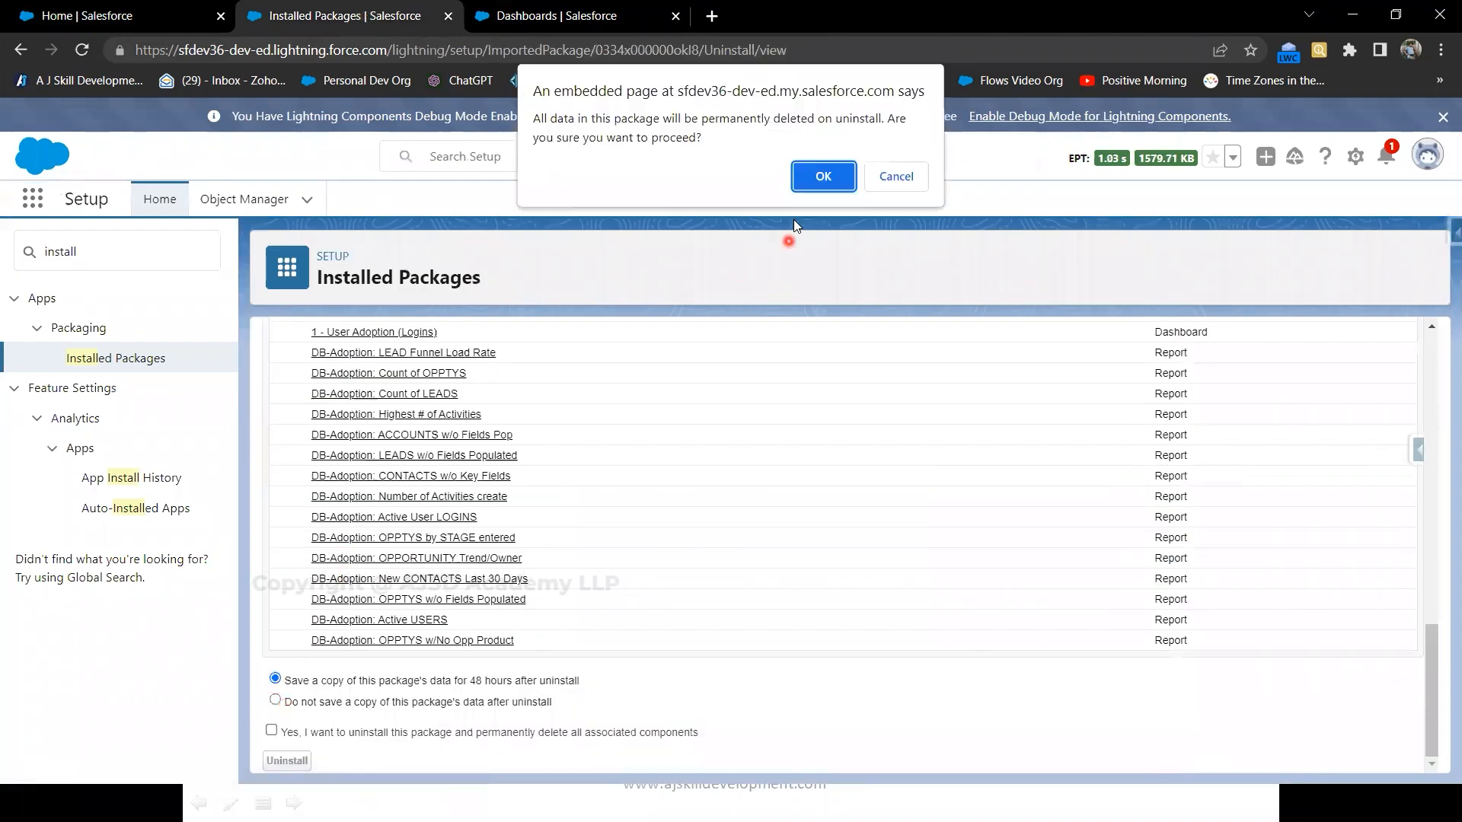
pyautogui.click(817, 177)
pyautogui.click(271, 730)
pyautogui.click(288, 762)
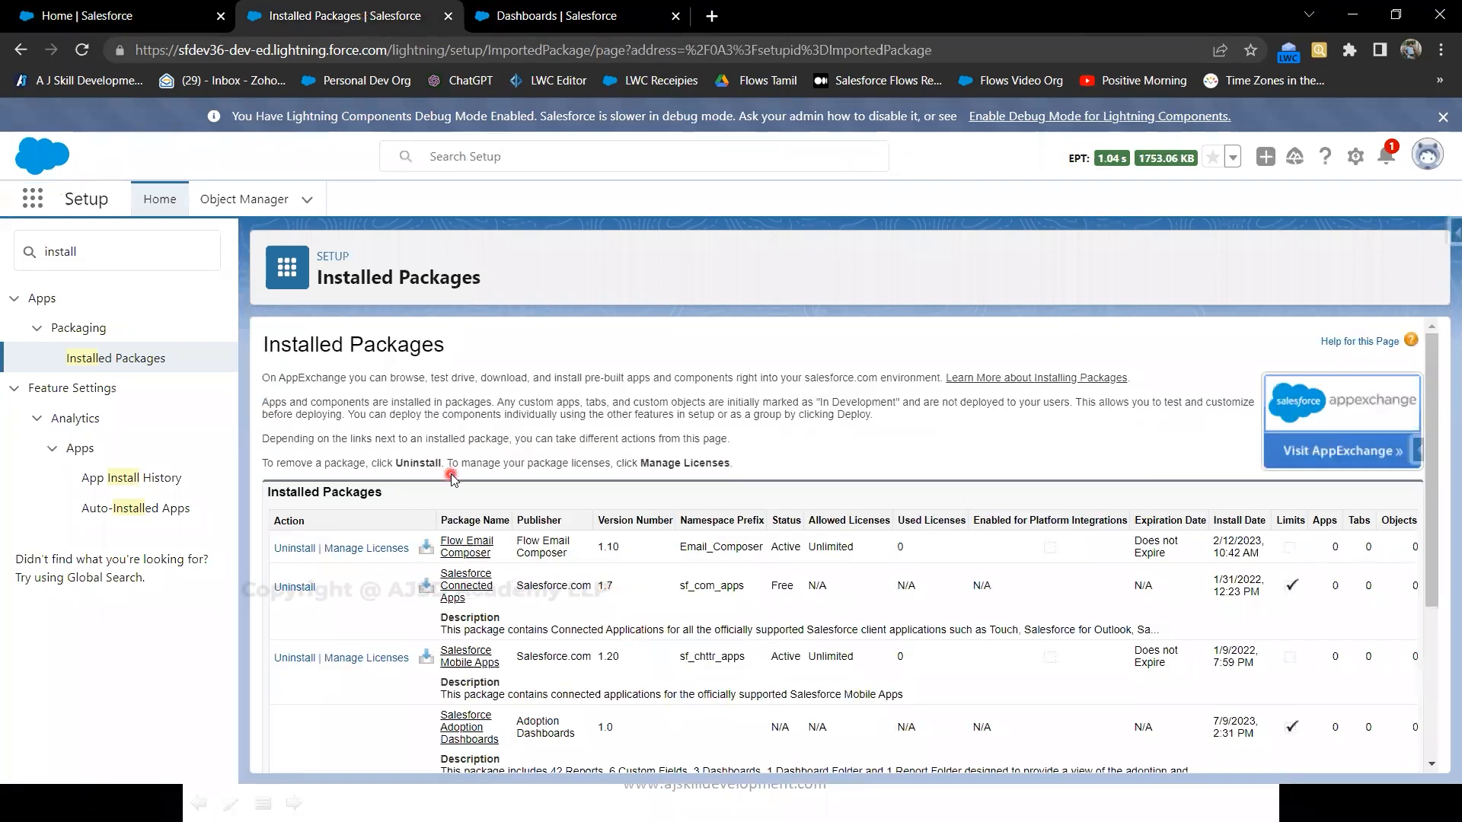
# - Refresh the Installed Packages page and check the package's uninstall status under Uninstalled Packages
pyautogui.scroll(-3, 451, 473)
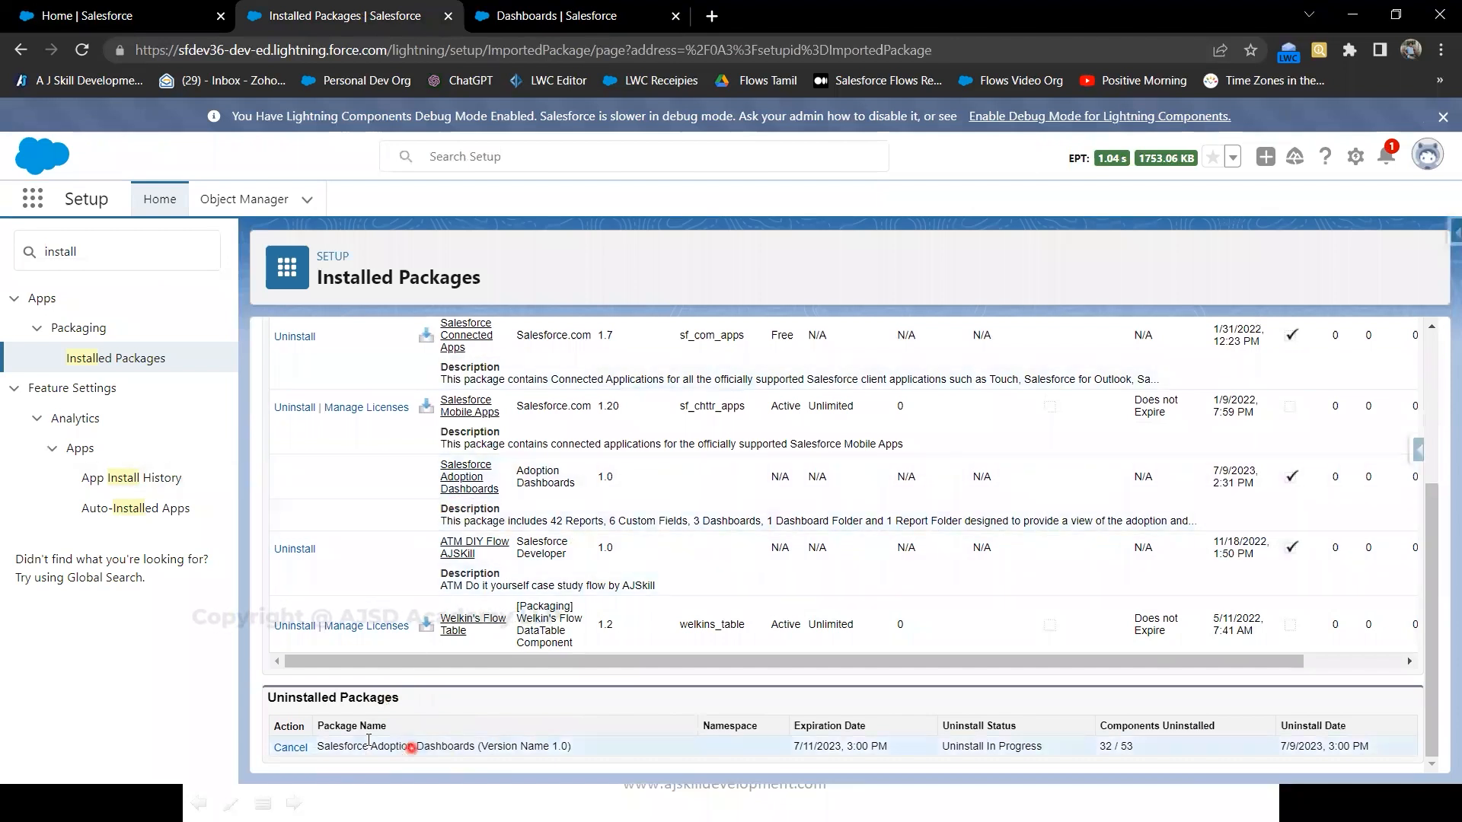
pyautogui.click(80, 52)
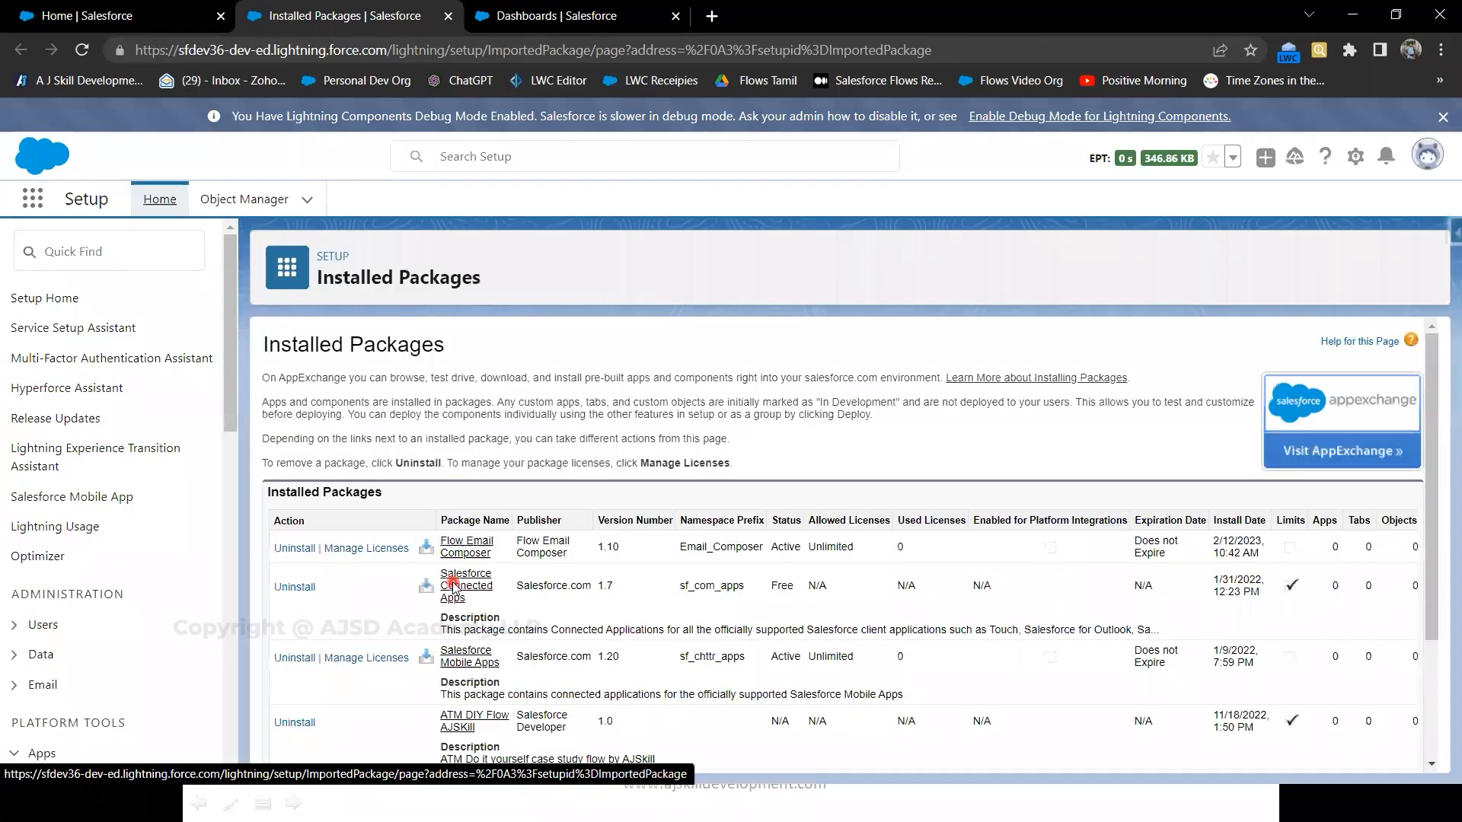
pyautogui.scroll(-1, 454, 587)
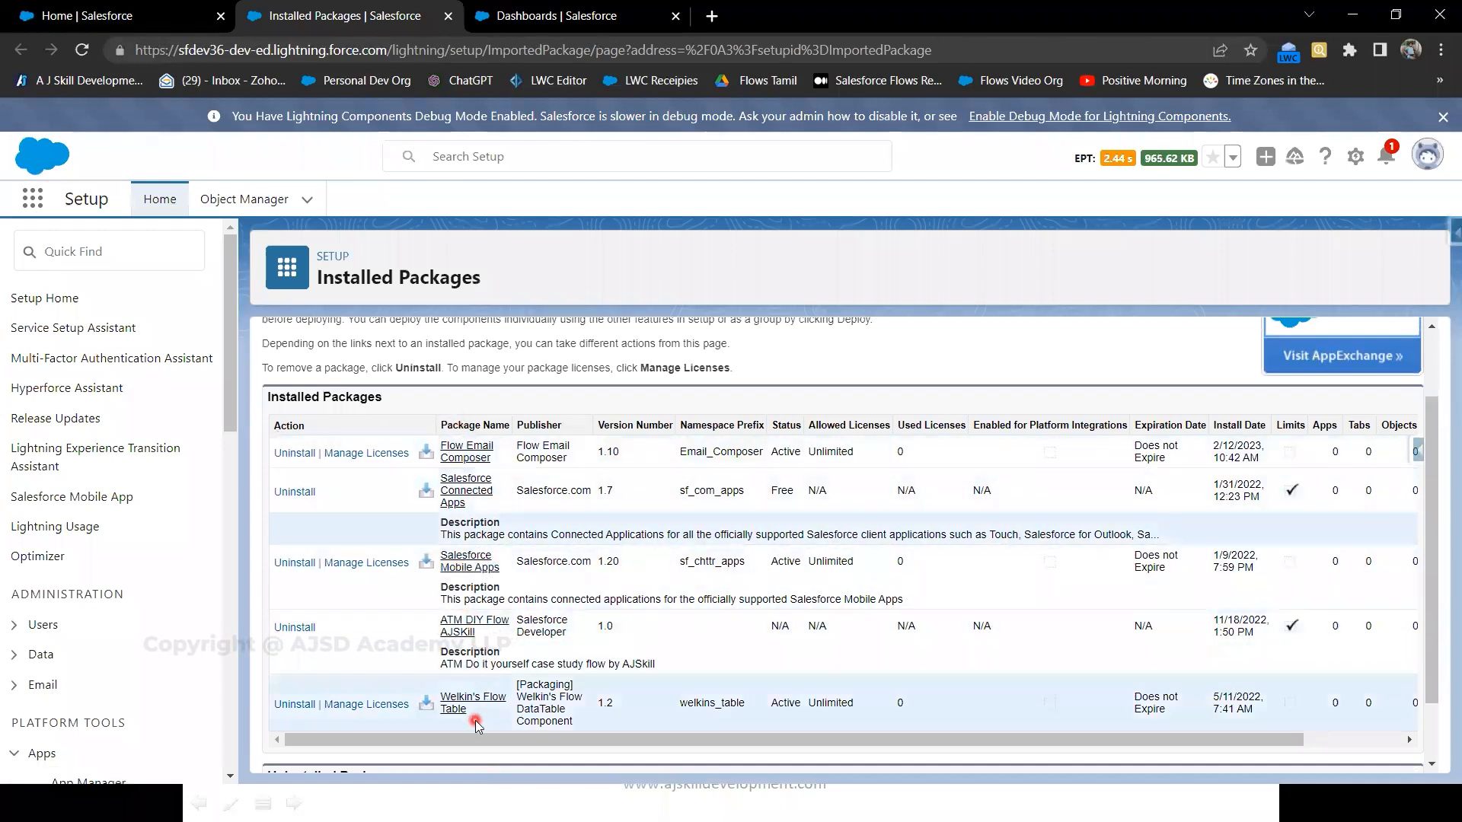
pyautogui.scroll(-1, 465, 642)
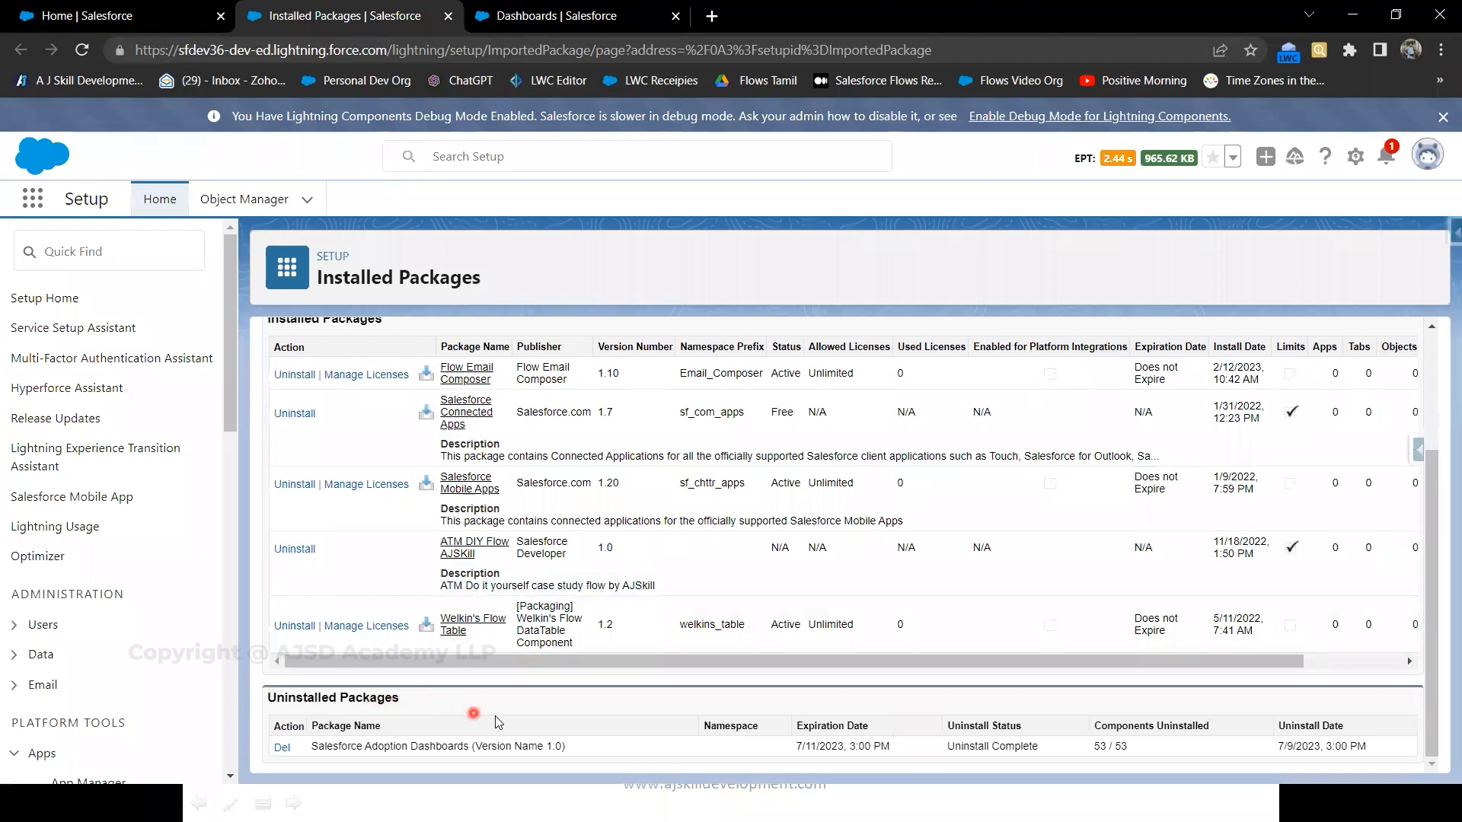
# - Delete the Salesforce Adoption Dashboards entry from the Uninstalled Packages list, confirm the deletion, and check the package lists
pyautogui.click(281, 749)
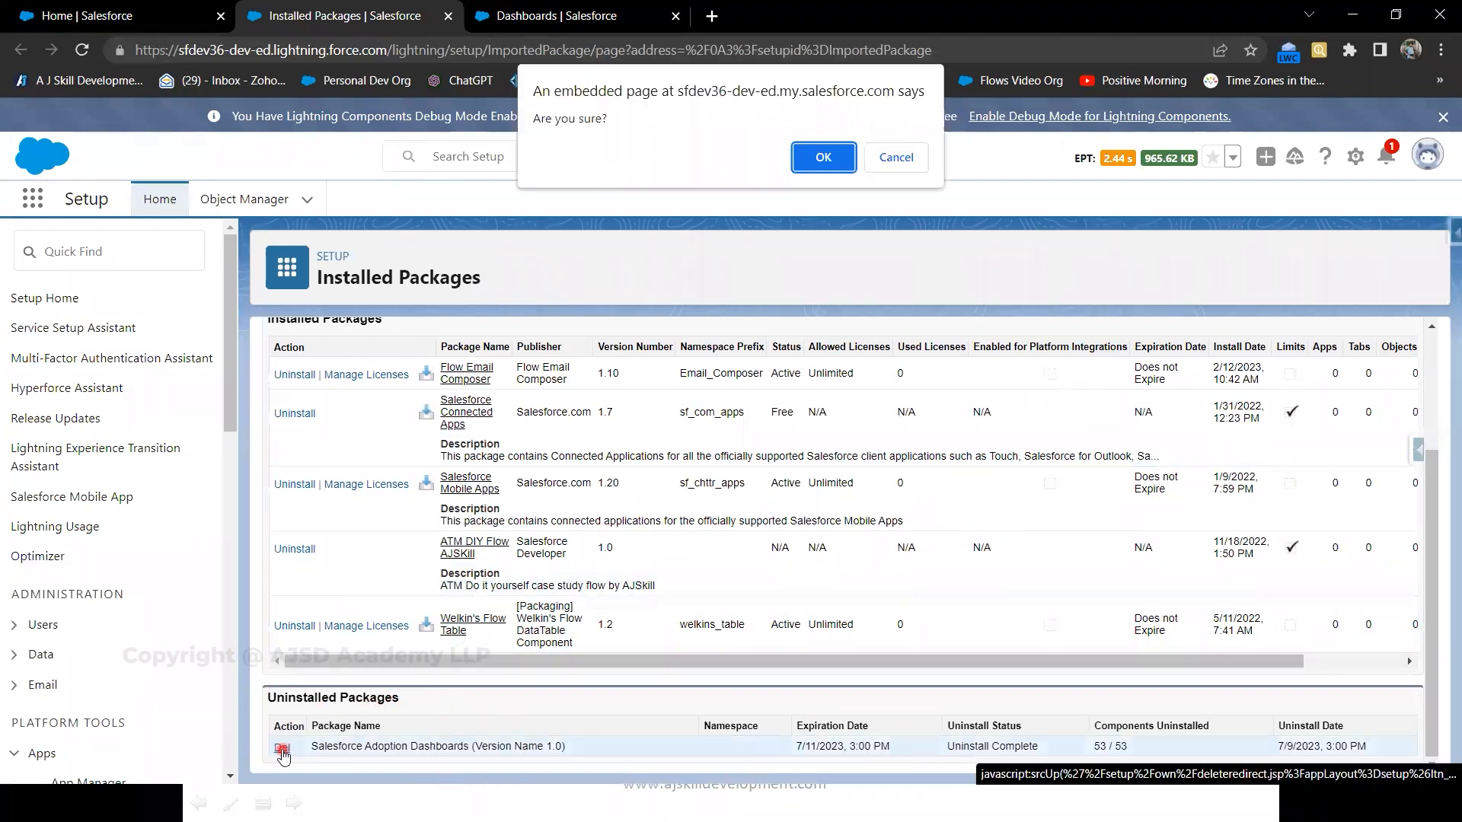
pyautogui.click(823, 158)
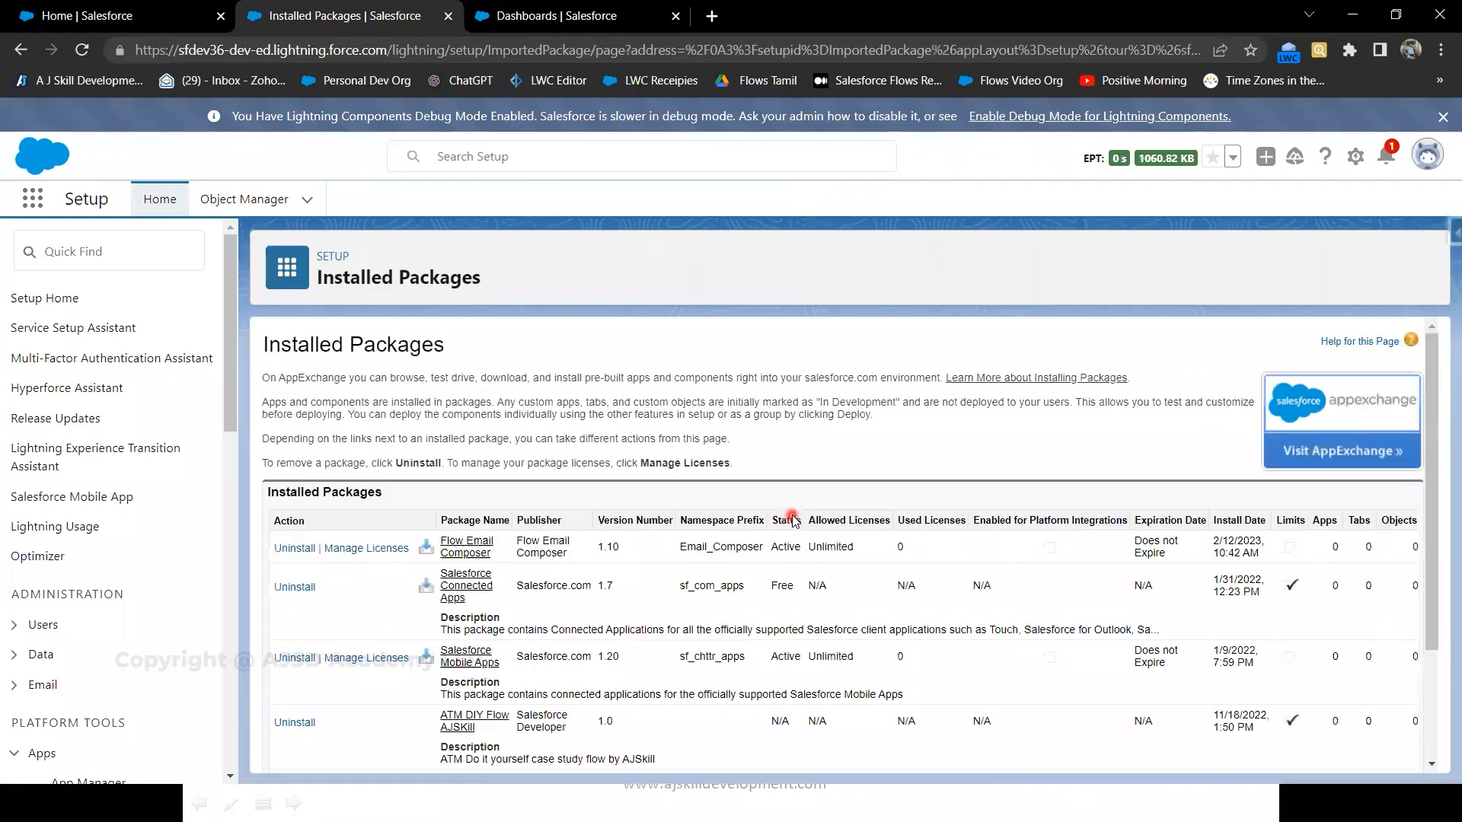
pyautogui.scroll(-2, 792, 520)
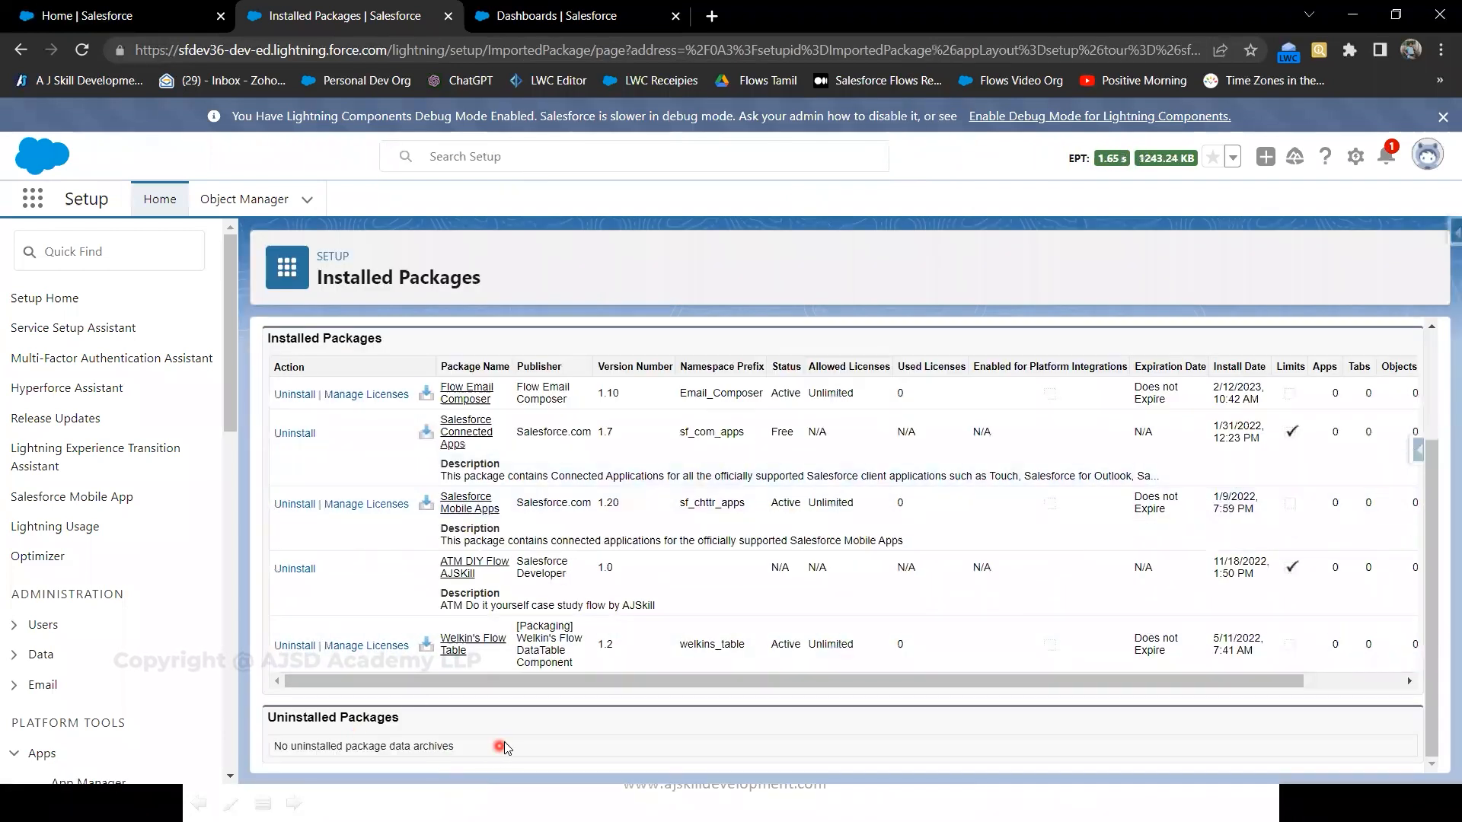
pyautogui.scroll(2, 503, 748)
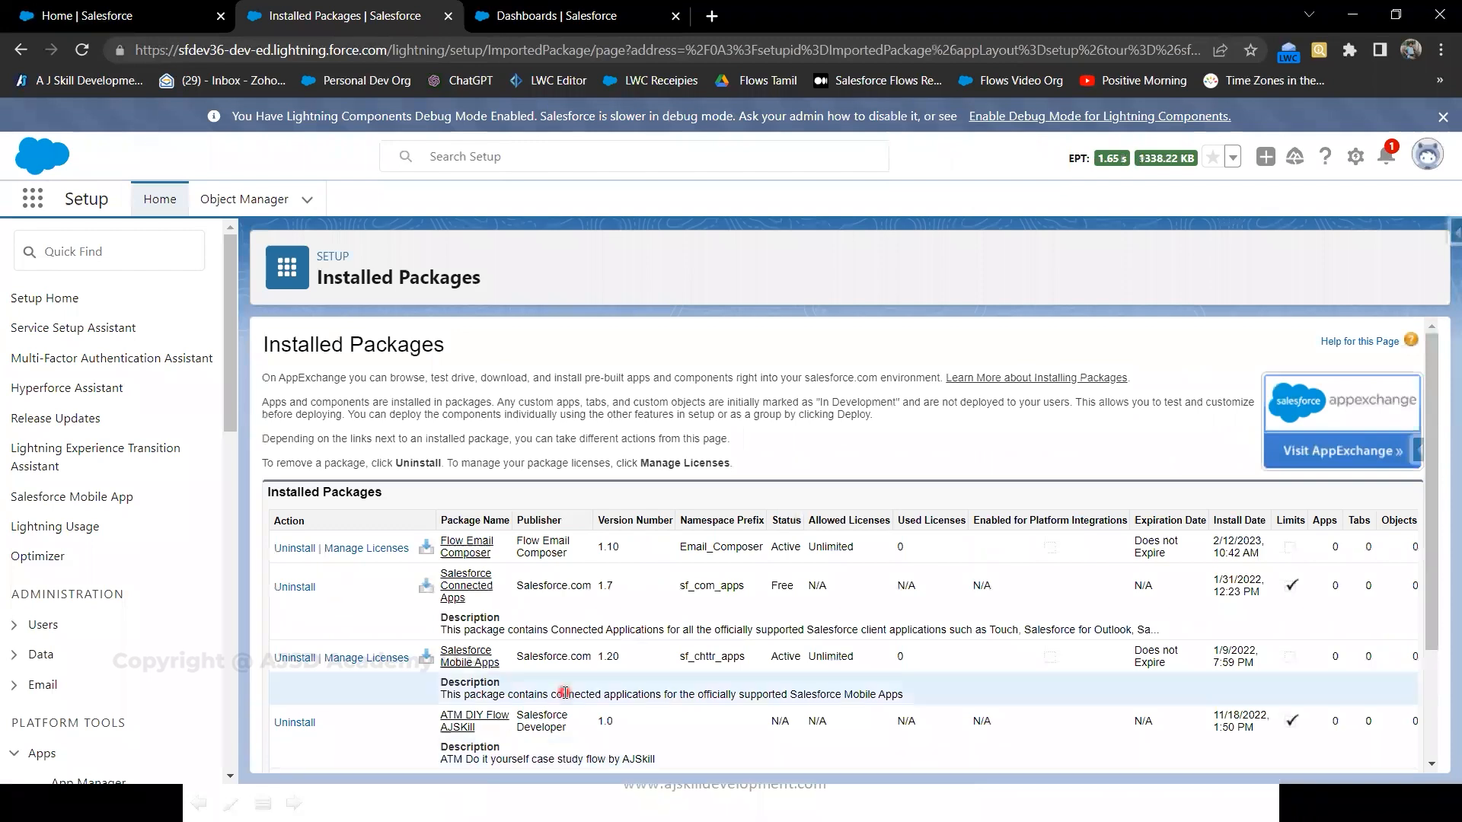
pyautogui.scroll(-1, 565, 693)
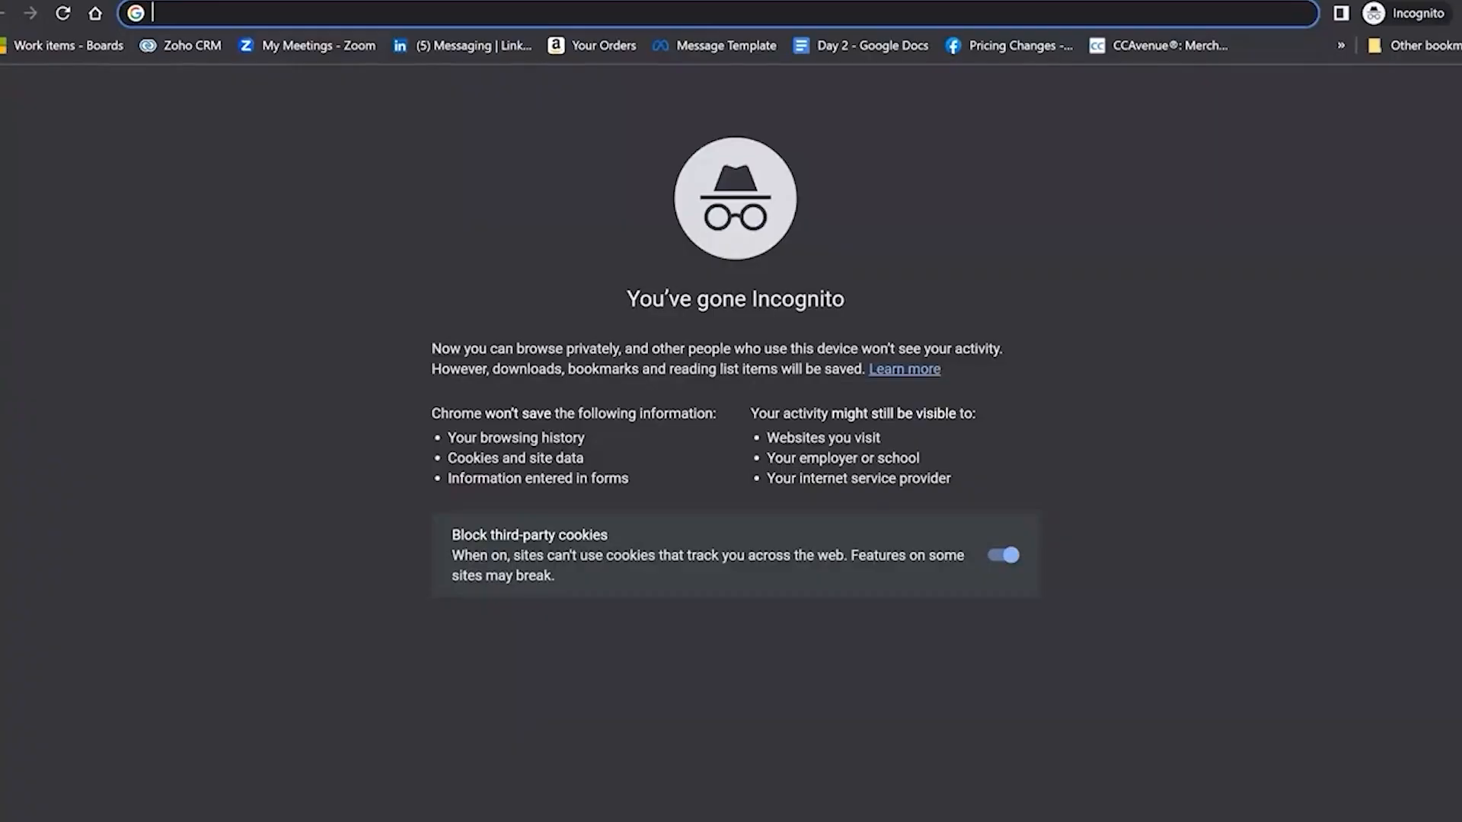
# - Open ajskilldevelopment.com in the incognito browser window and look through the home page down to the Our Curriculum section
pyautogui.write('aj')
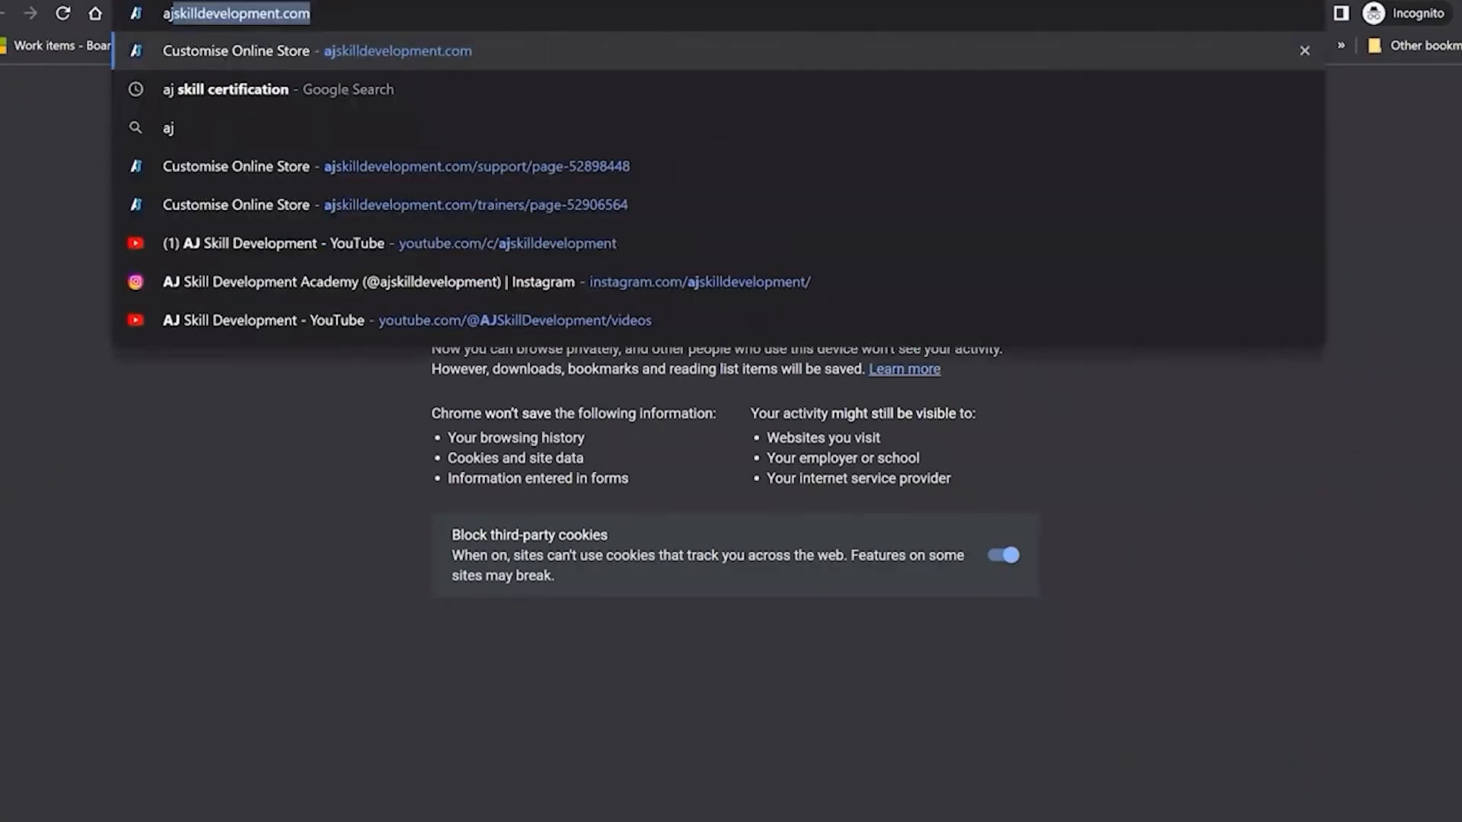
pyautogui.press('Return')
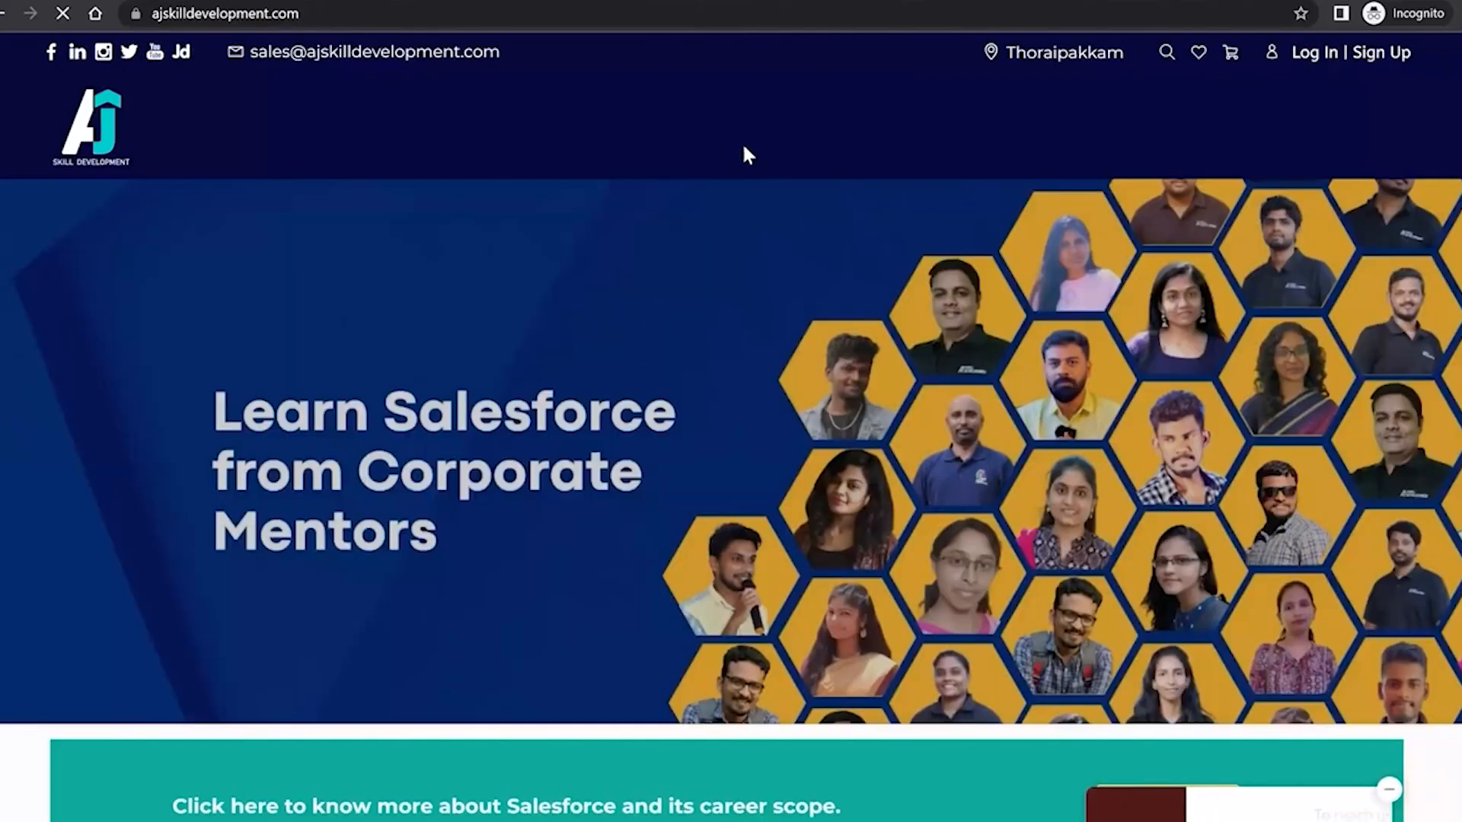
pyautogui.scroll(-8, 843, 129)
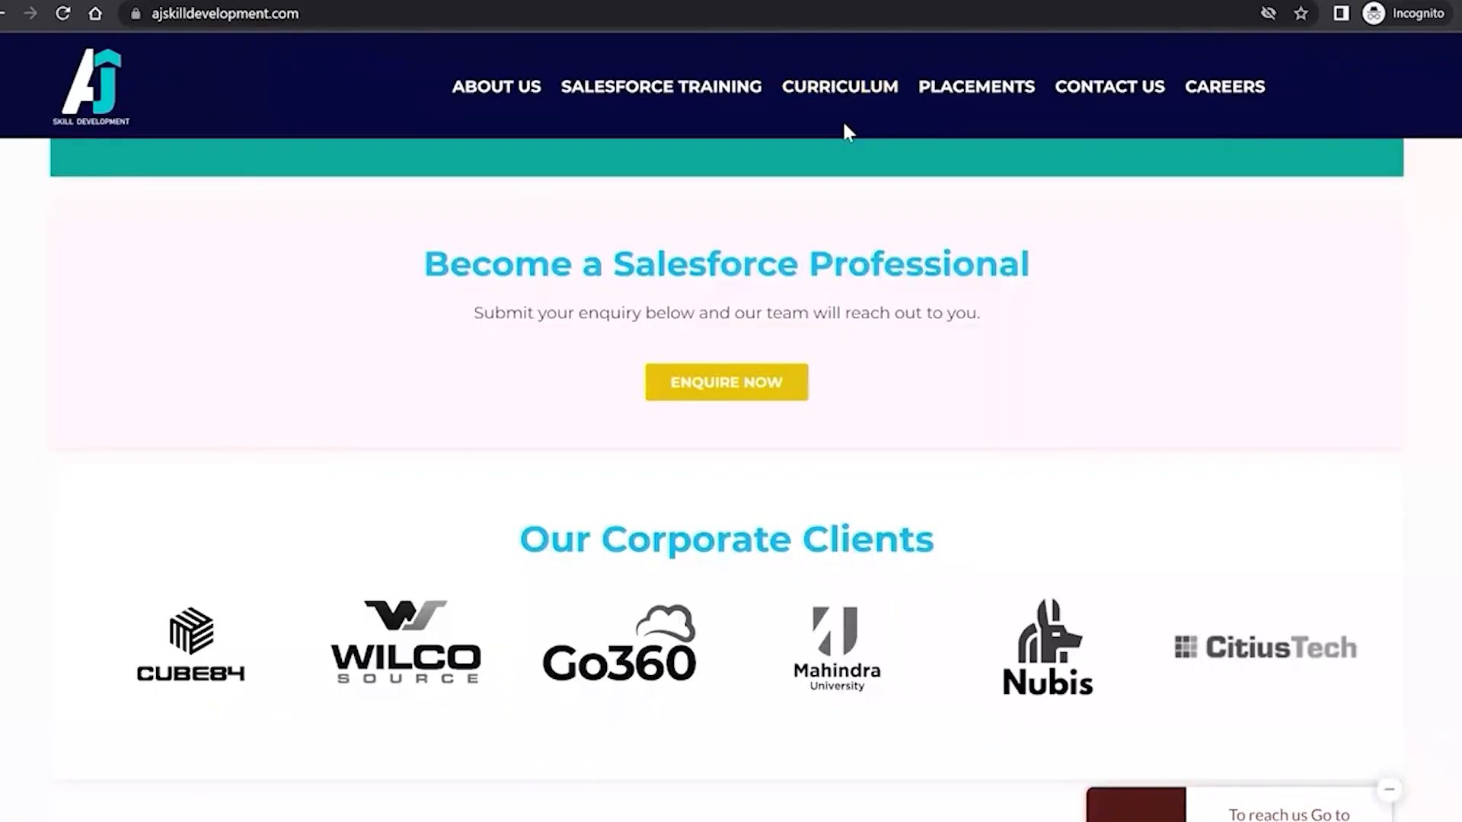
pyautogui.scroll(-8, 585, 378)
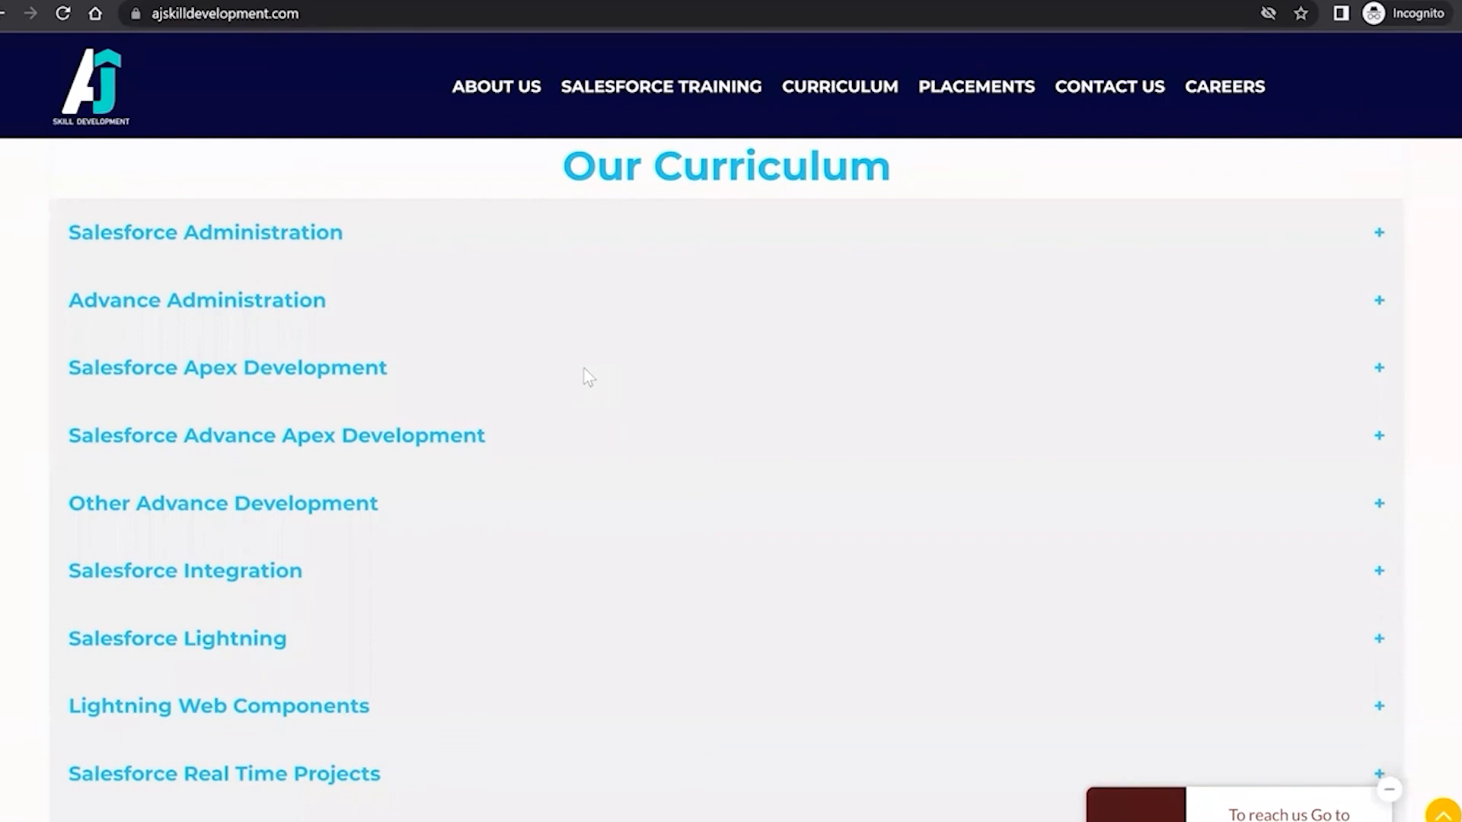
pyautogui.scroll(-4, 587, 378)
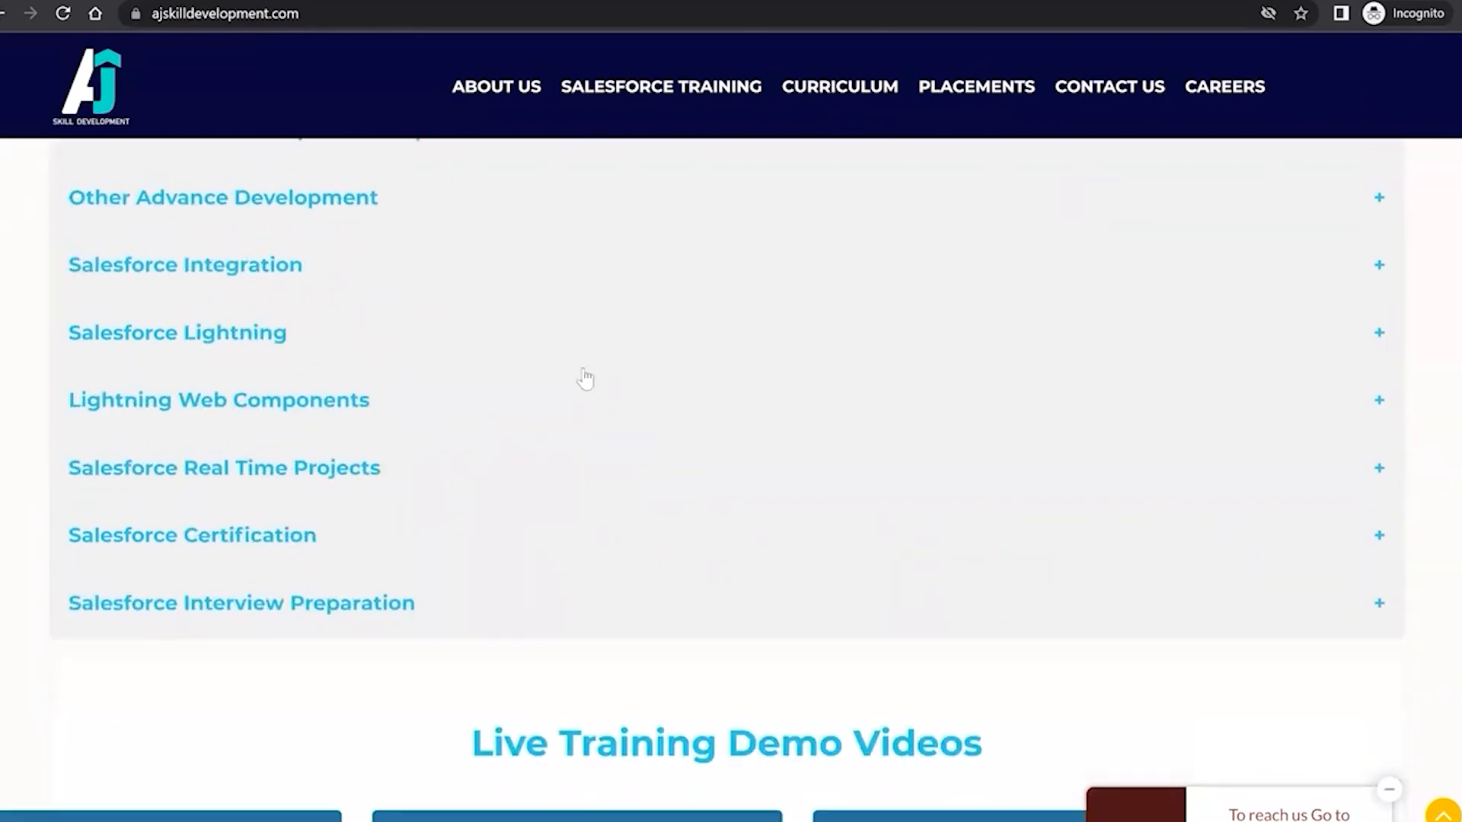
pyautogui.scroll(10, 586, 378)
pyautogui.scroll(2, 517, 100)
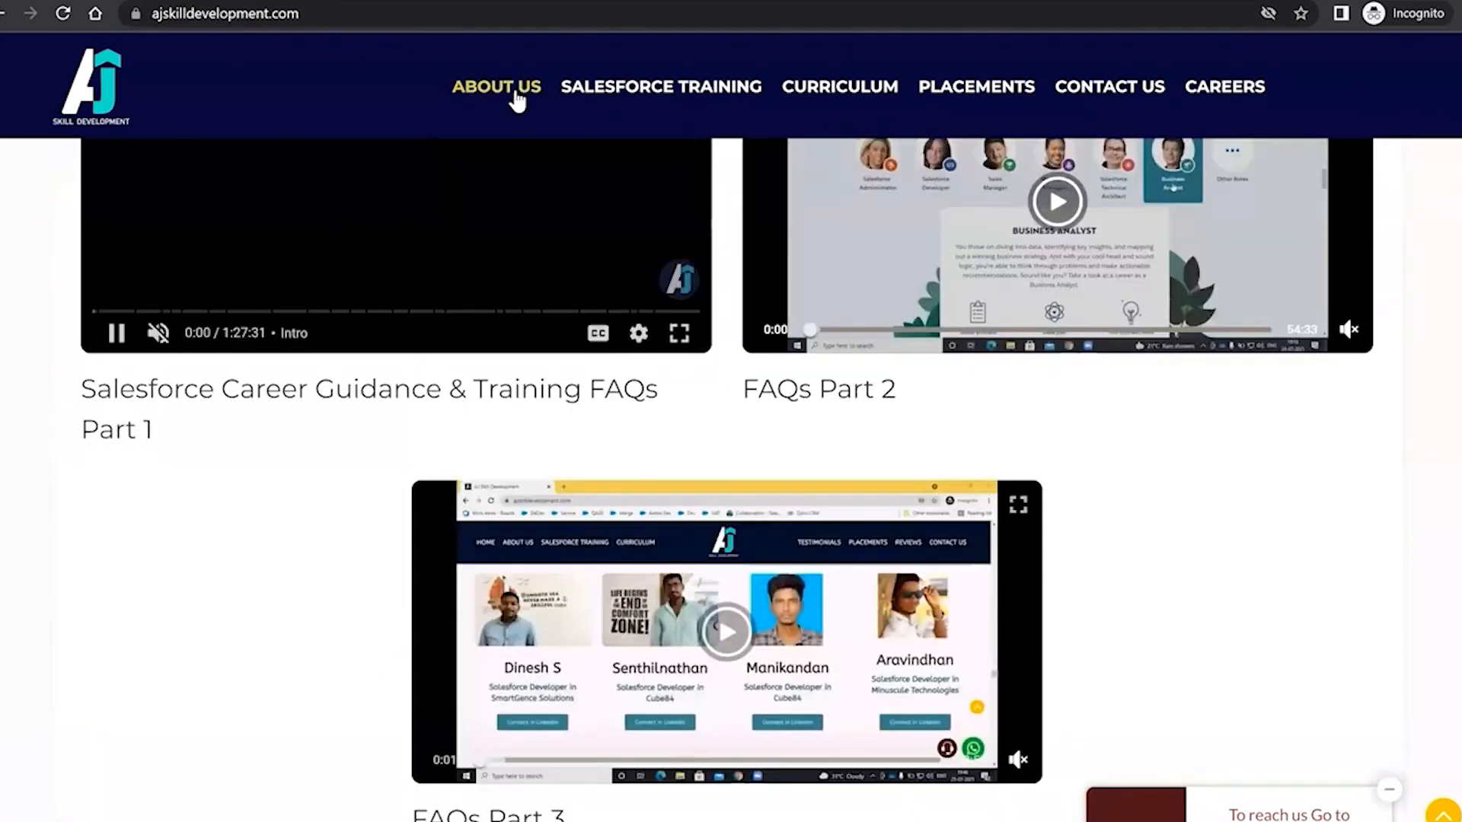
# - Open the site's About Us page and read the company introduction and its founding story
pyautogui.click(513, 85)
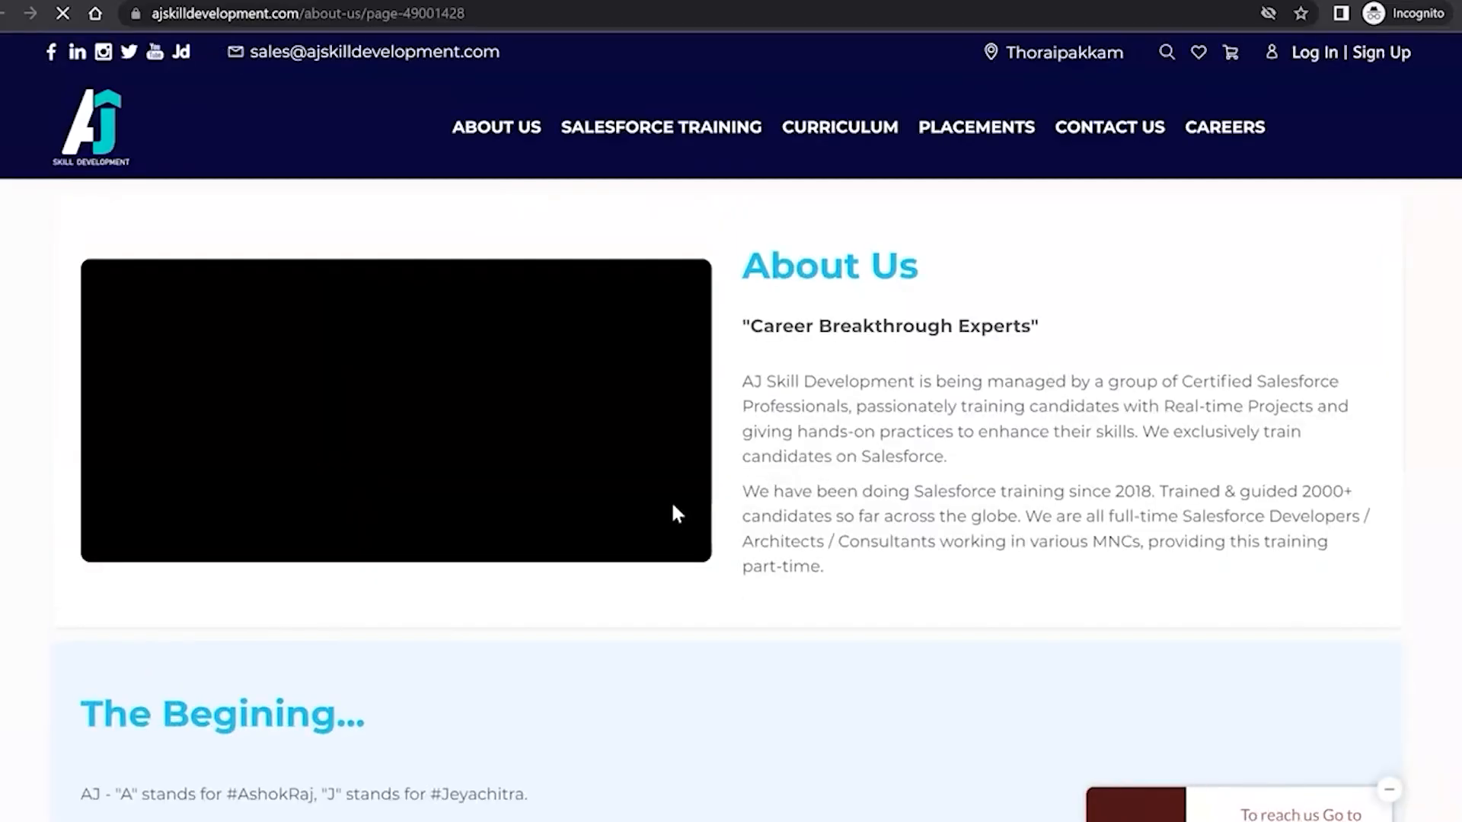
pyautogui.scroll(-2, 676, 514)
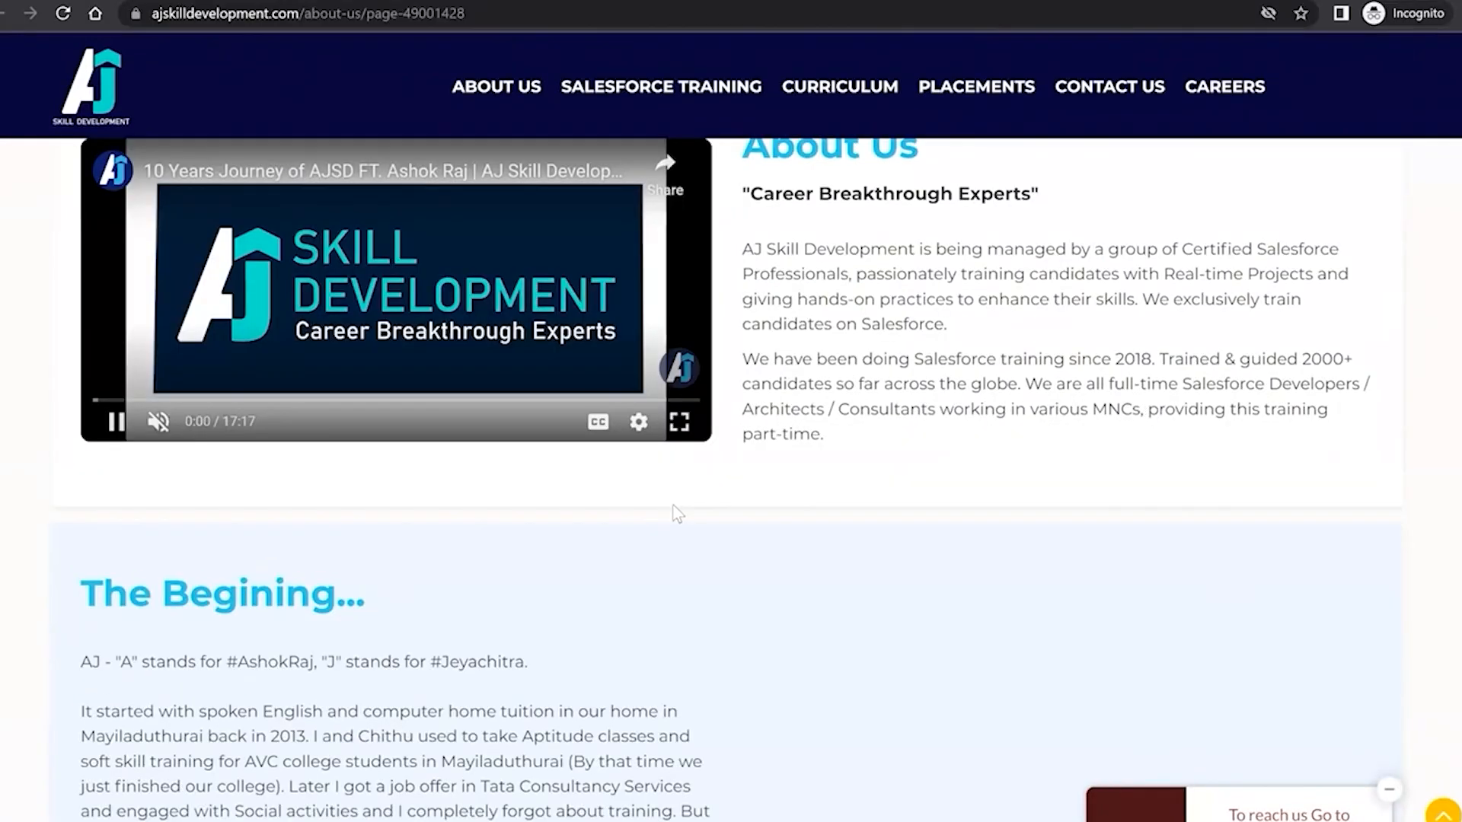
pyautogui.scroll(-1, 676, 514)
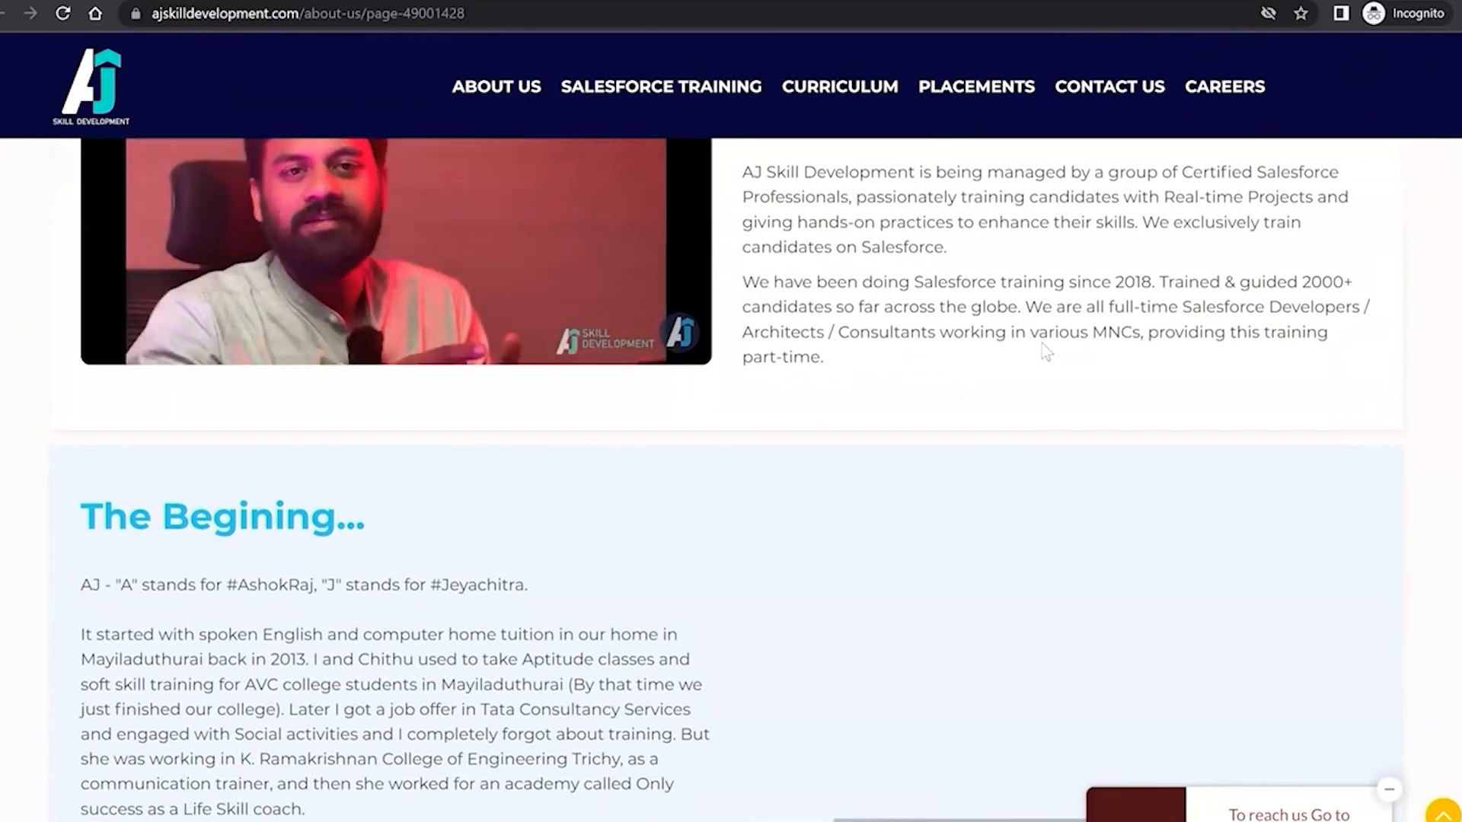
pyautogui.scroll(-3, 1045, 350)
pyautogui.scroll(6, 1044, 349)
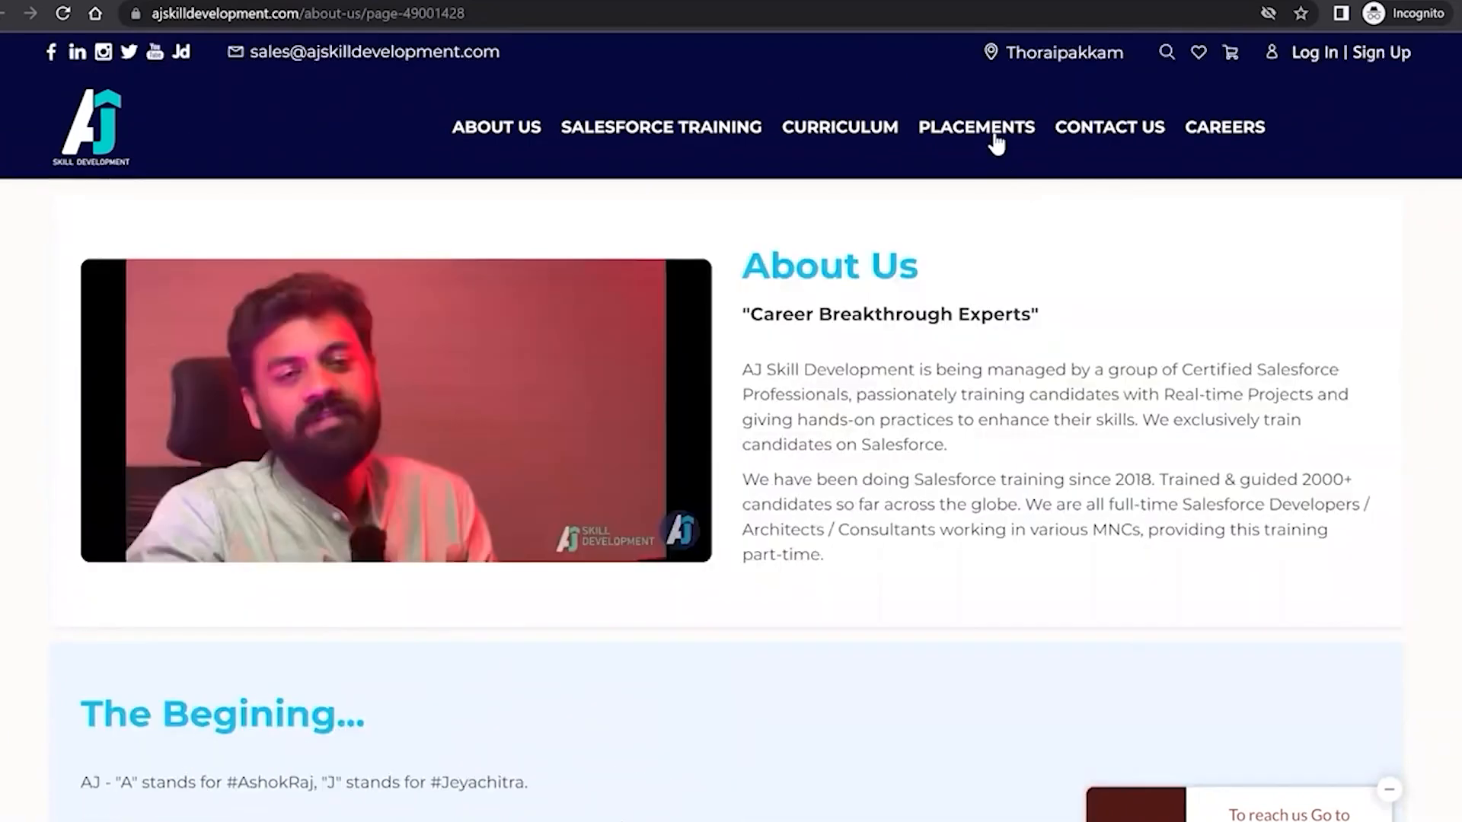
# - Go to the site's Placements section, open the Career Gap category, and look through the placed candidates' profiles
pyautogui.click(990, 128)
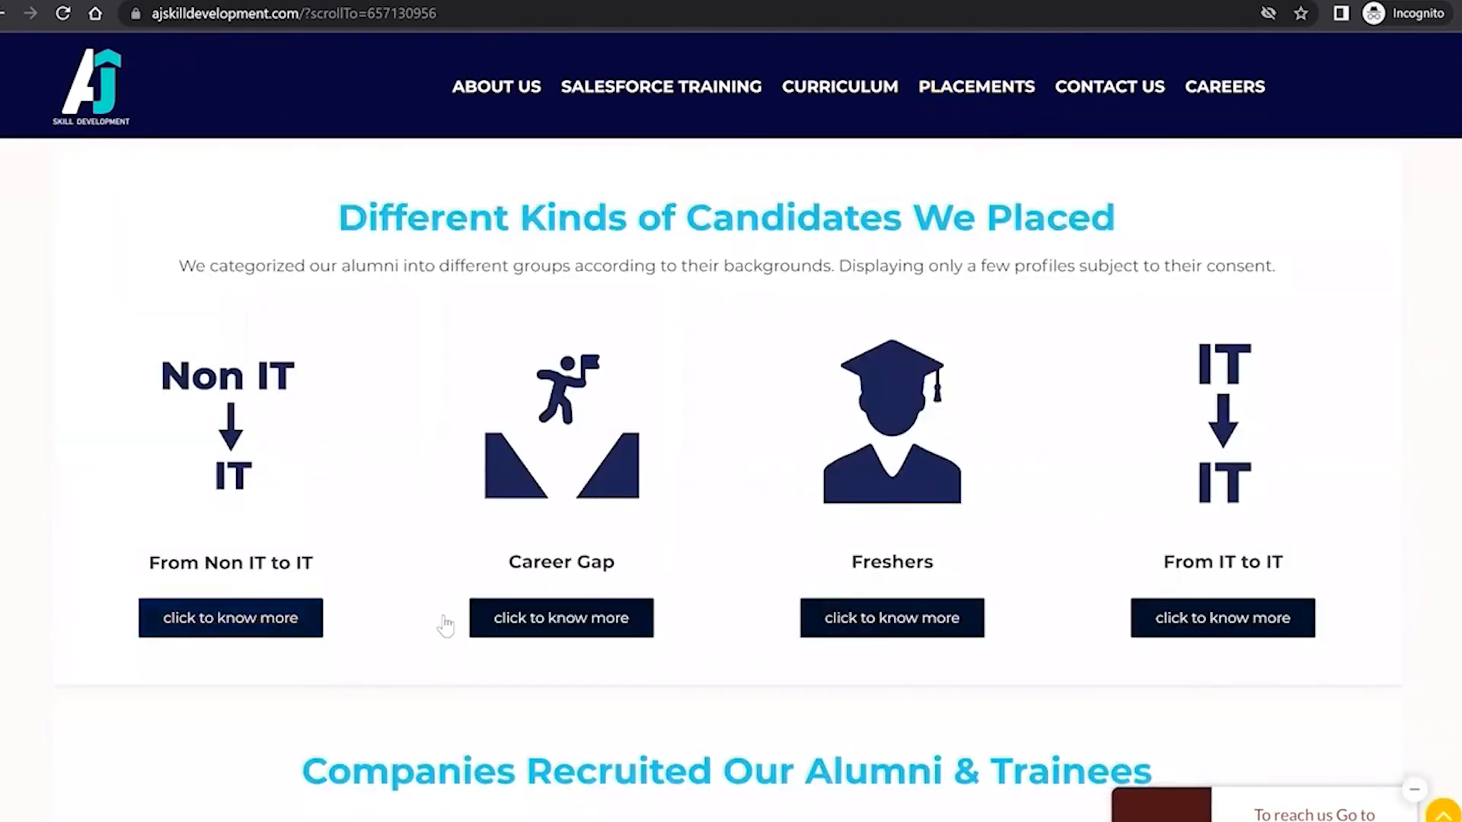
pyautogui.click(587, 619)
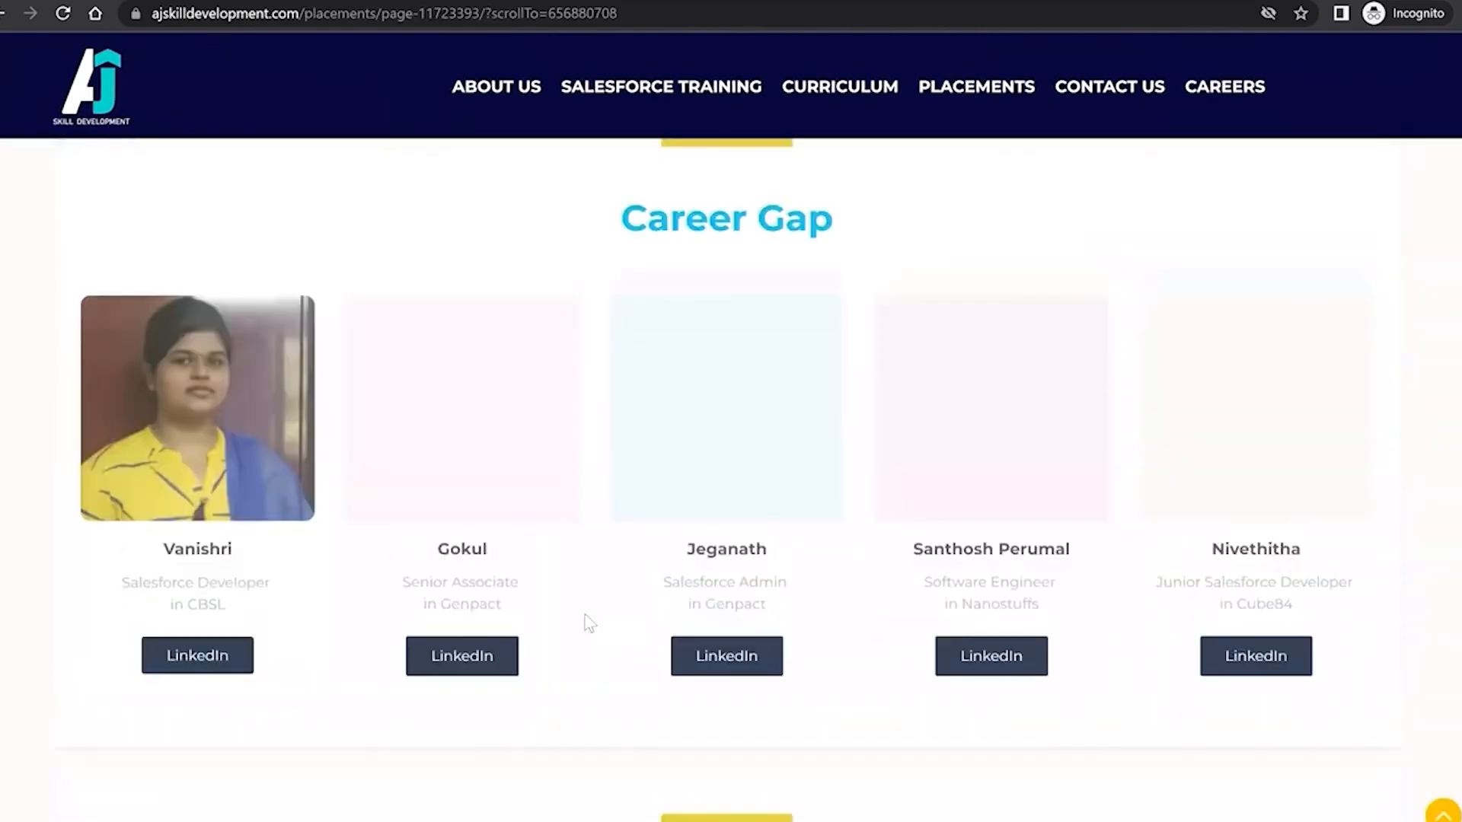
pyautogui.scroll(-1, 585, 614)
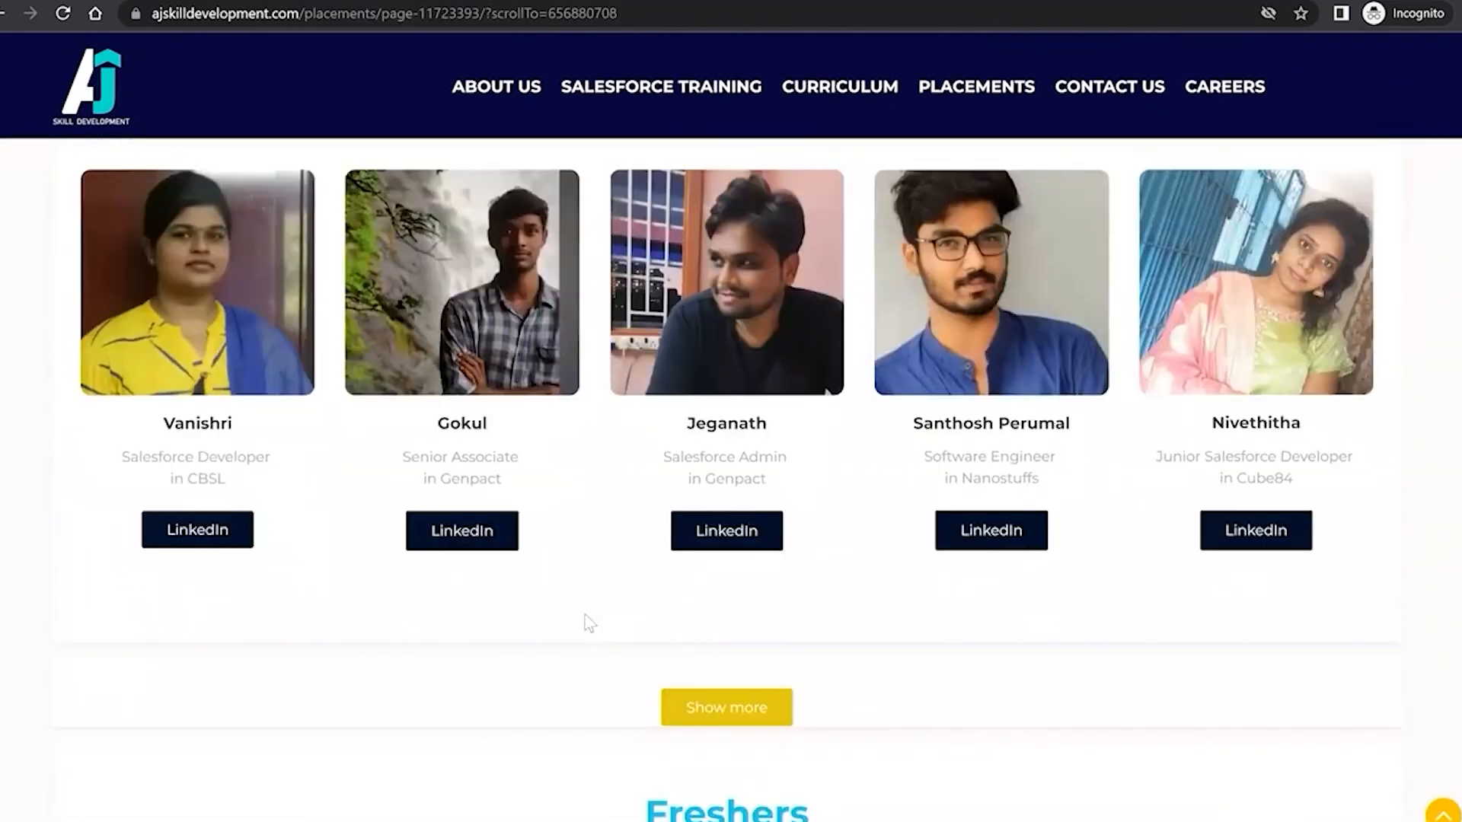
pyautogui.scroll(-1, 714, 470)
pyautogui.click(731, 449)
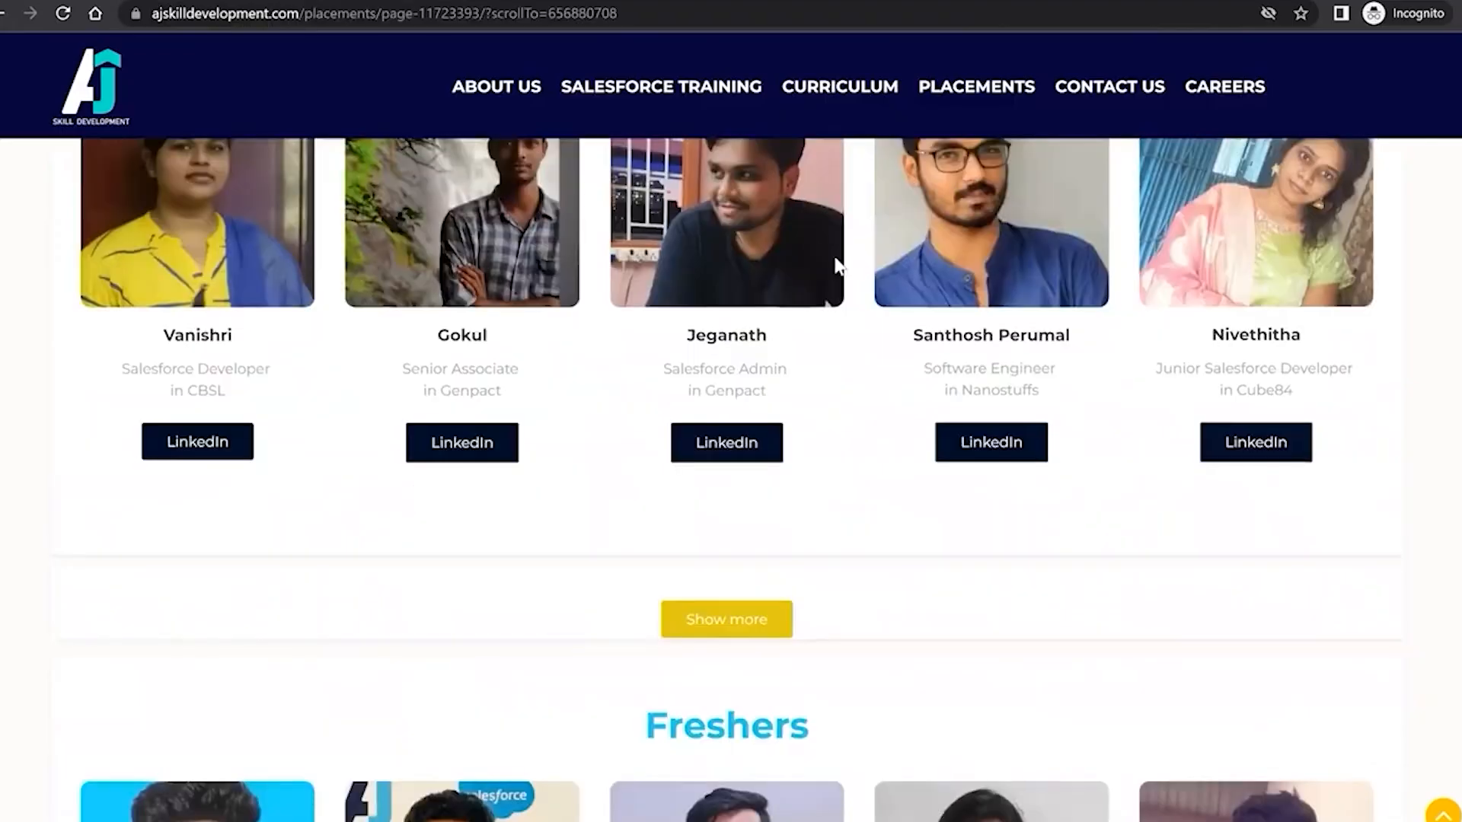
pyautogui.scroll(15, 838, 267)
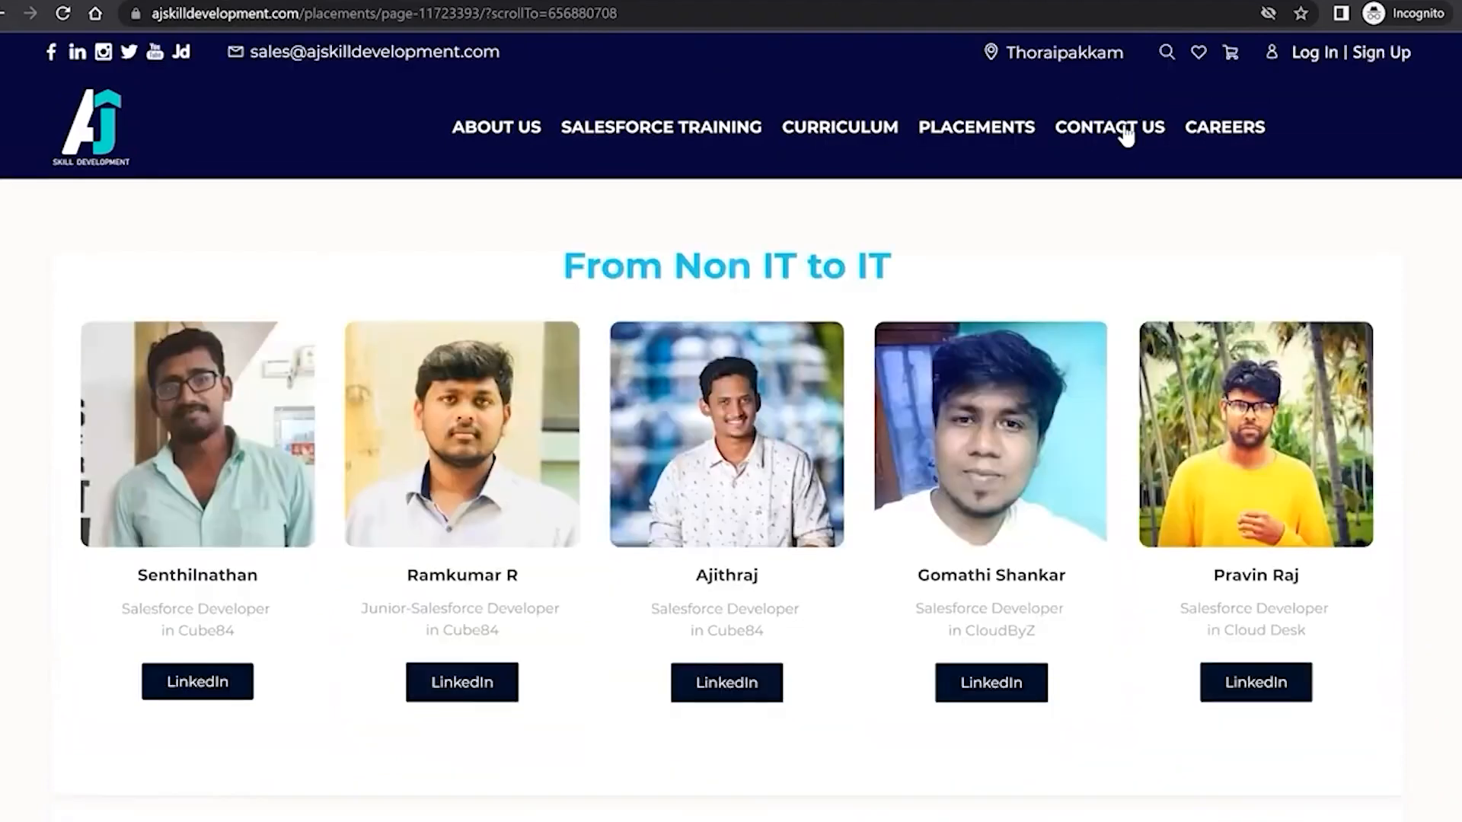
# - Open the Contact Us training enquiry form and review its fields
pyautogui.click(1127, 129)
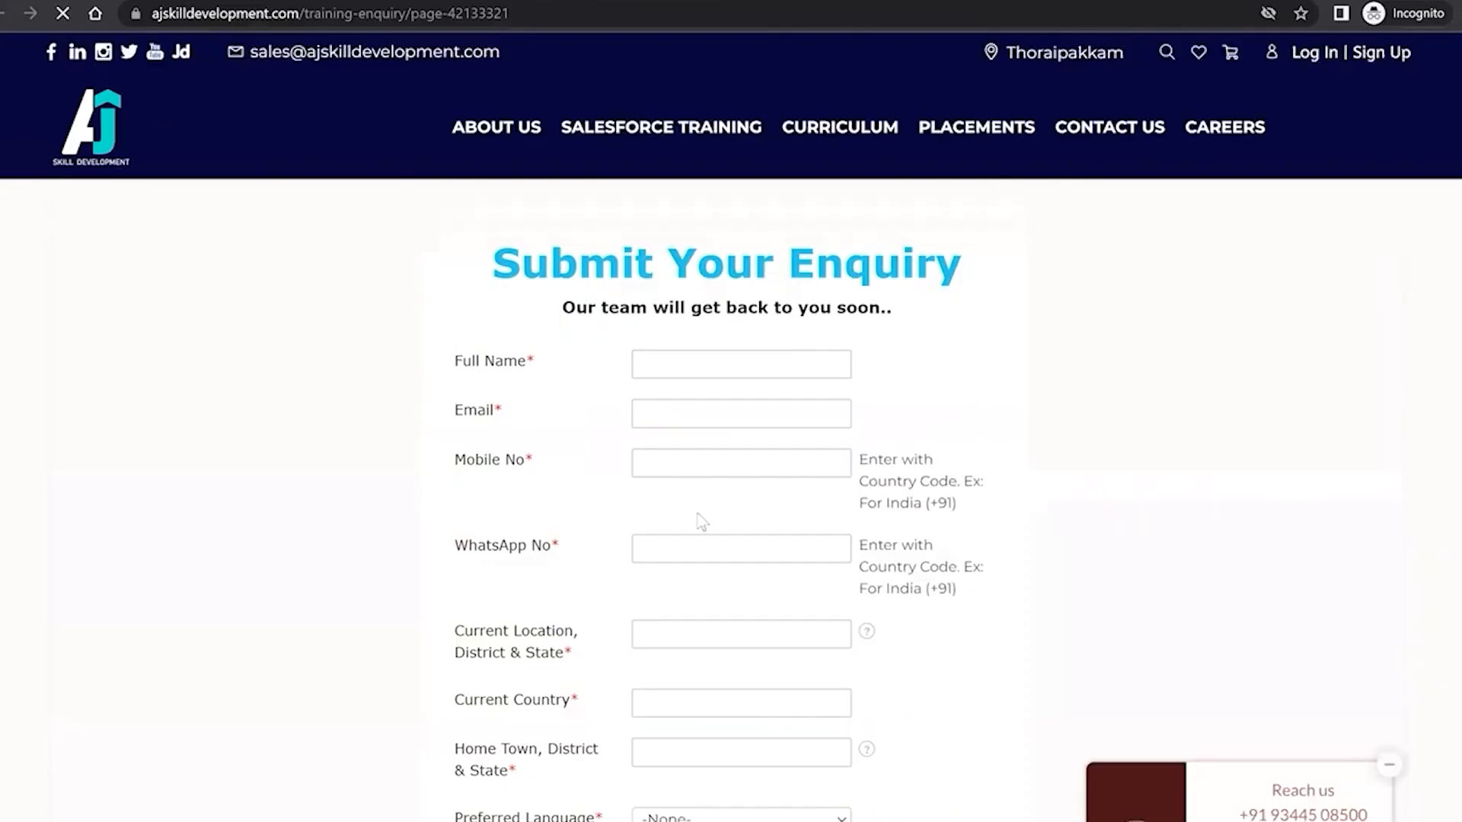
pyautogui.scroll(-2, 701, 516)
pyautogui.scroll(-10, 699, 514)
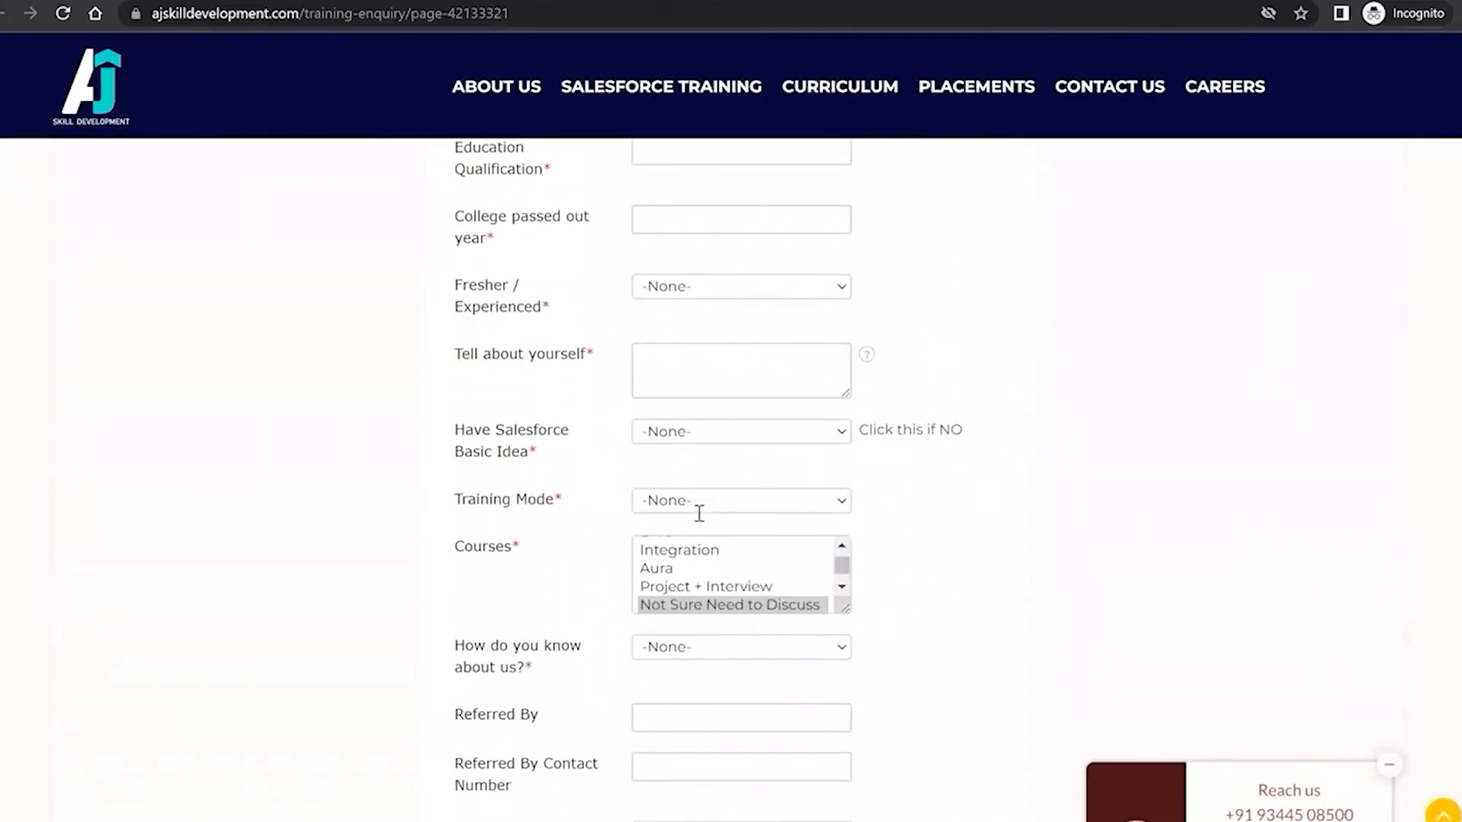
pyautogui.scroll(-3, 701, 520)
pyautogui.scroll(14, 699, 514)
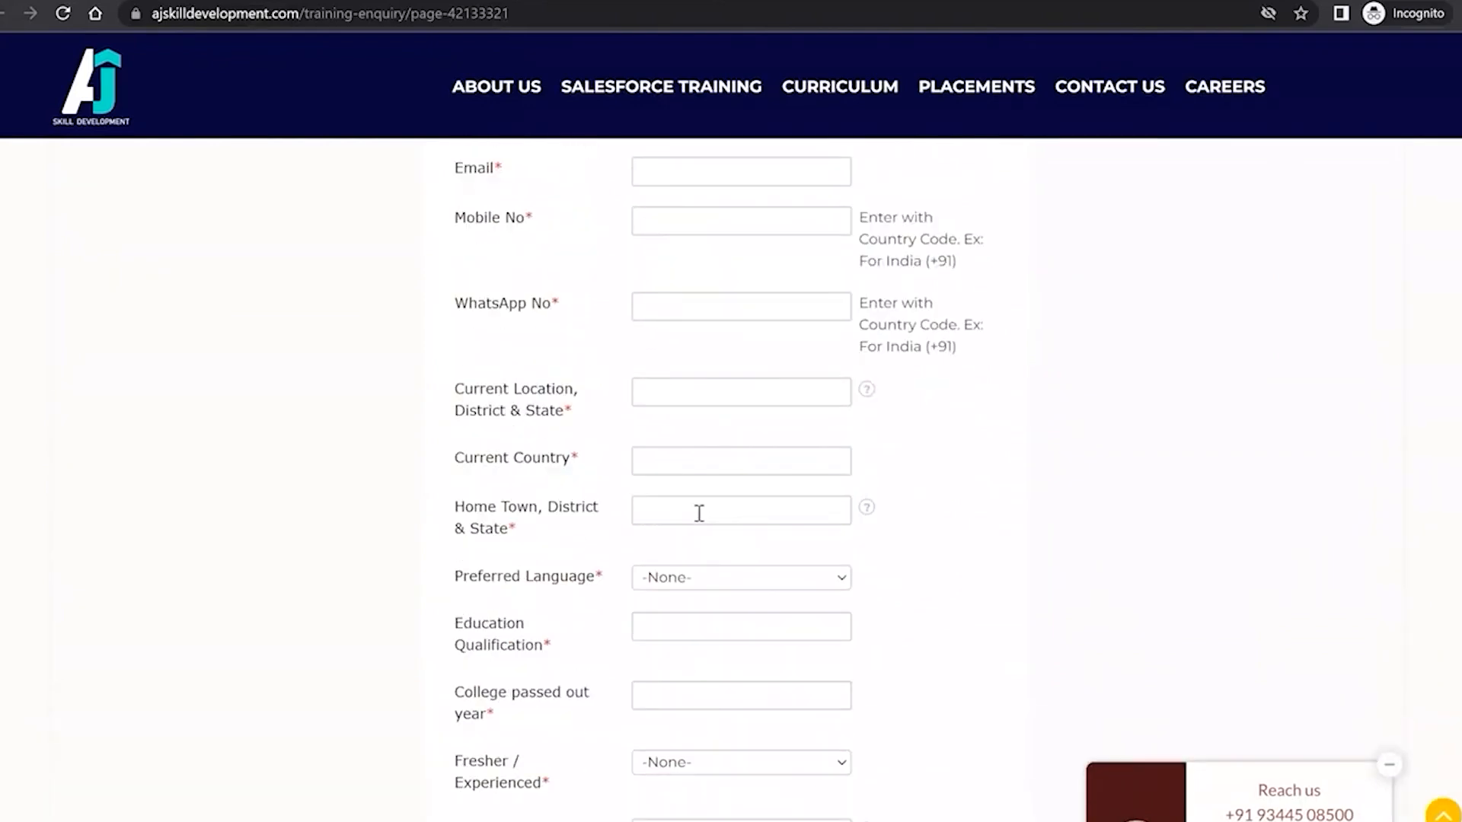